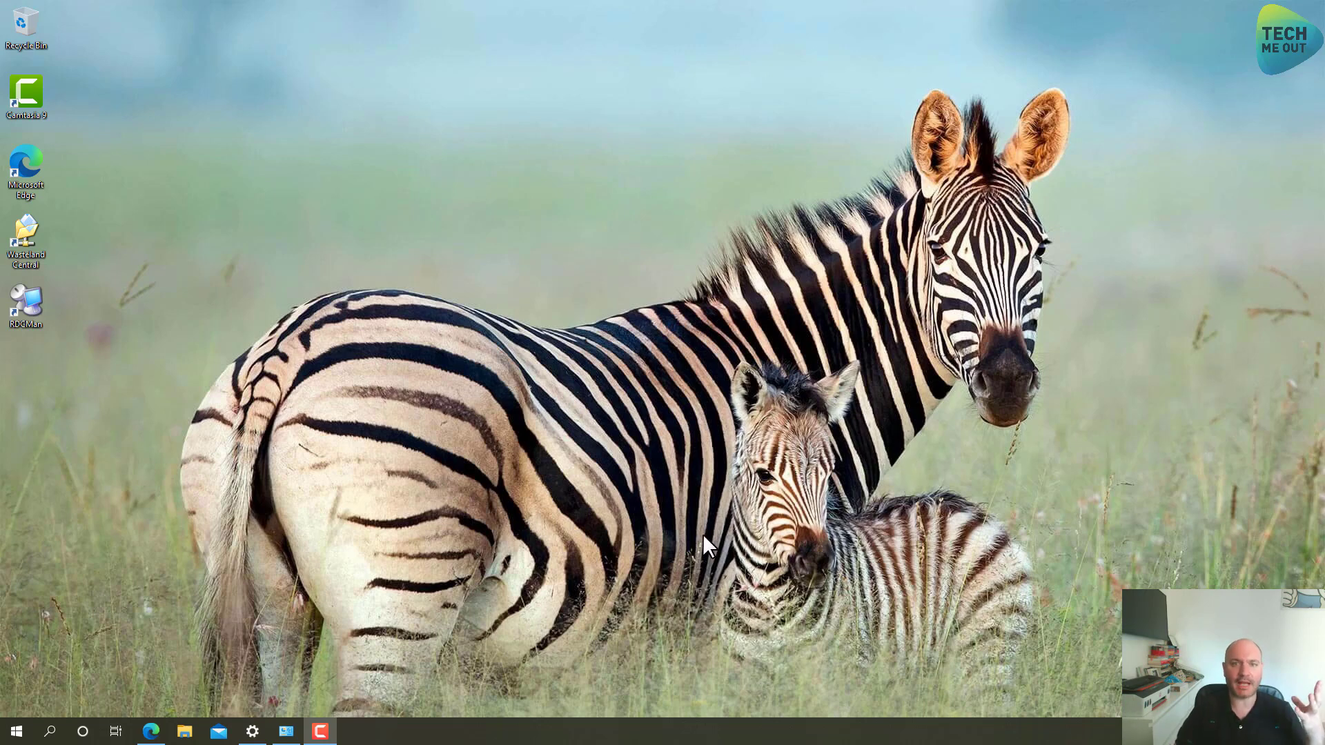
Rename the Dream Machine Pro from UDMPRO to 'Wasteland UDM PRO', accept the terms, and continue
{"action": "left_click", "coordinate": [151, 732]}
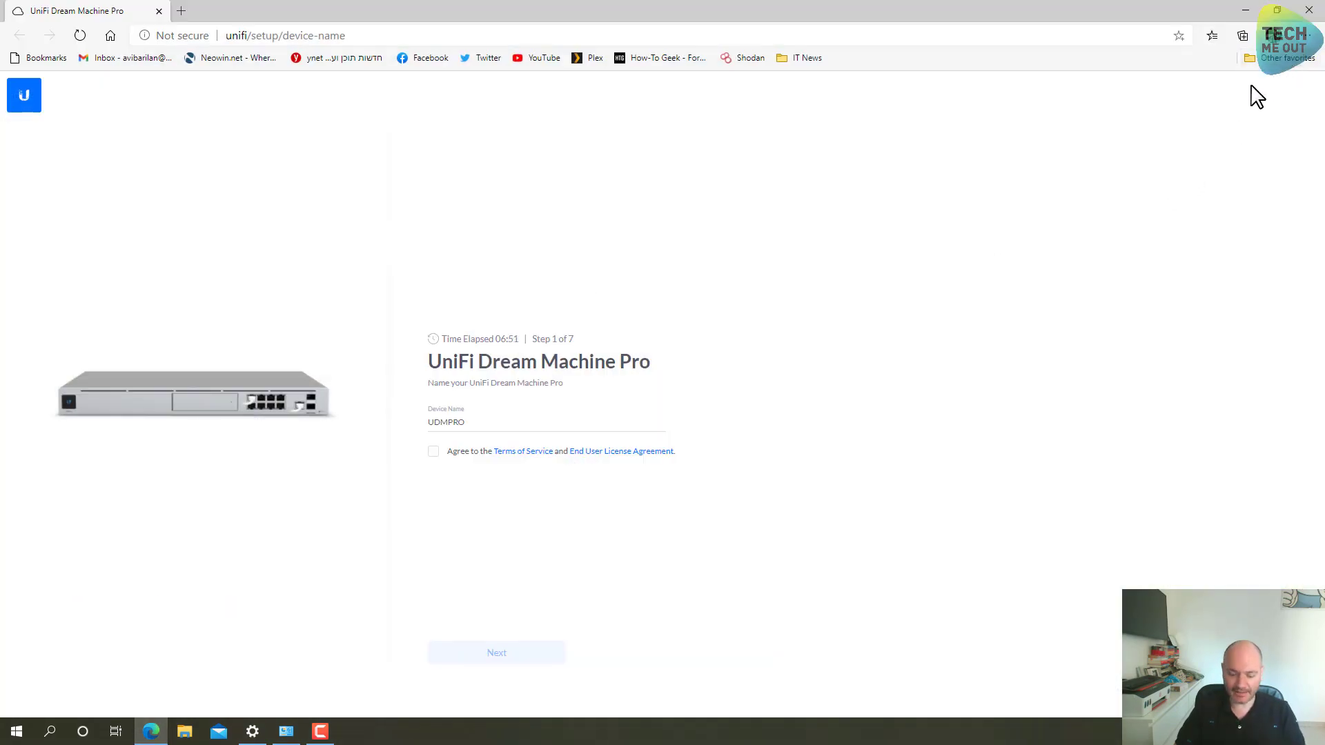
{"action": "key", "text": "F11"}
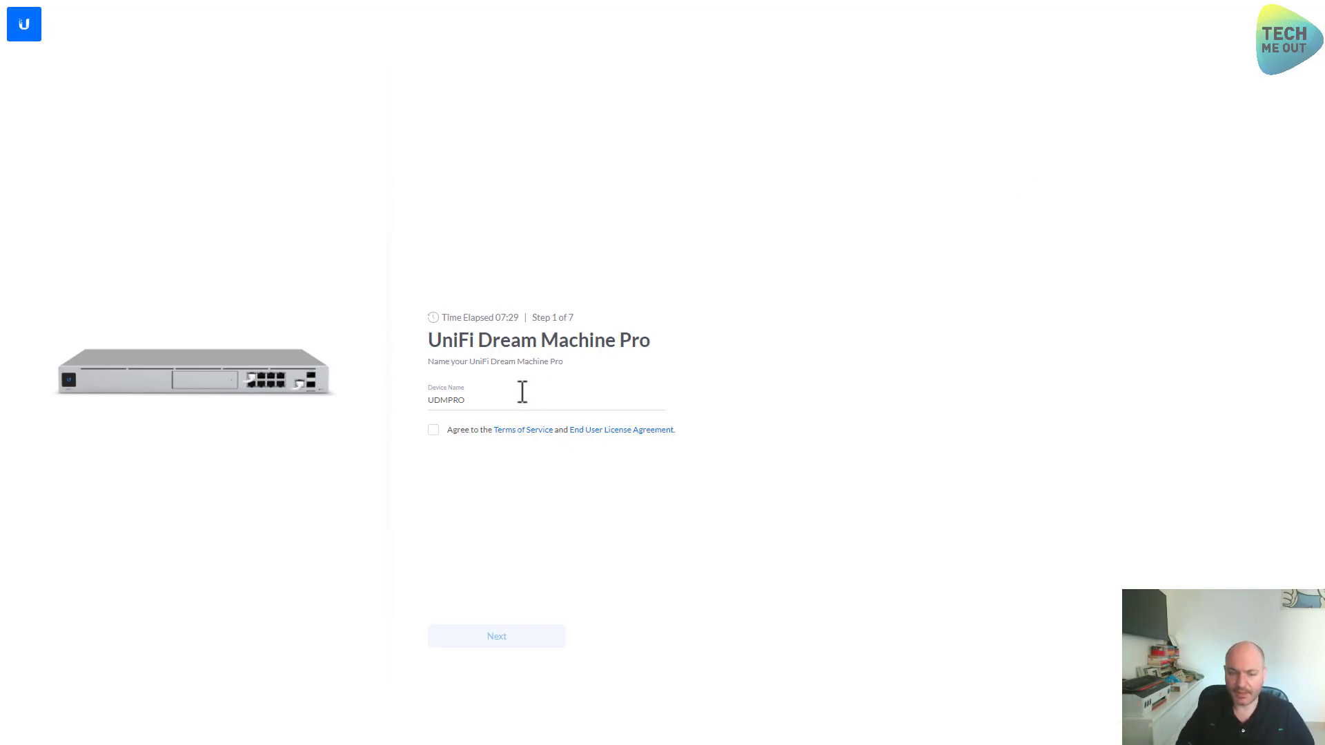
{"action": "left_click_drag", "start_coordinate": [523, 396], "coordinate": [390, 404]}
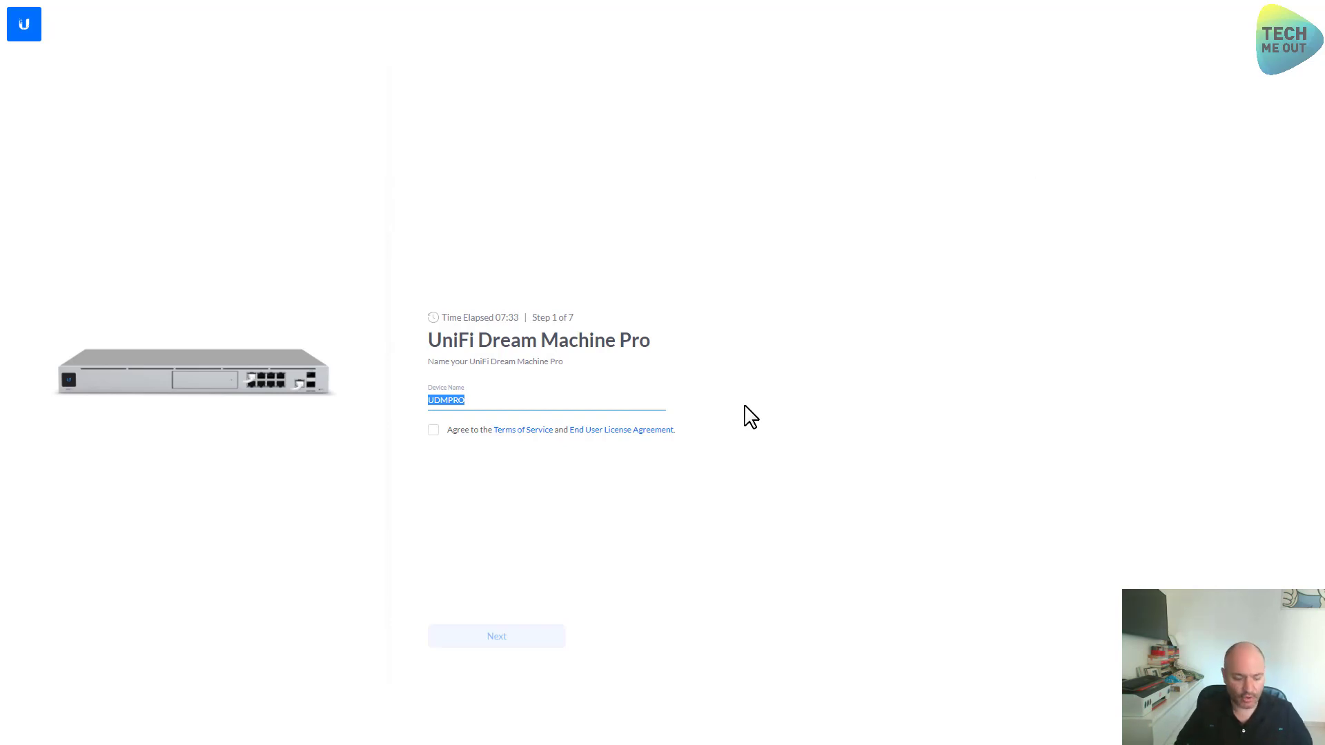
{"action": "type", "text": "Wastela"}
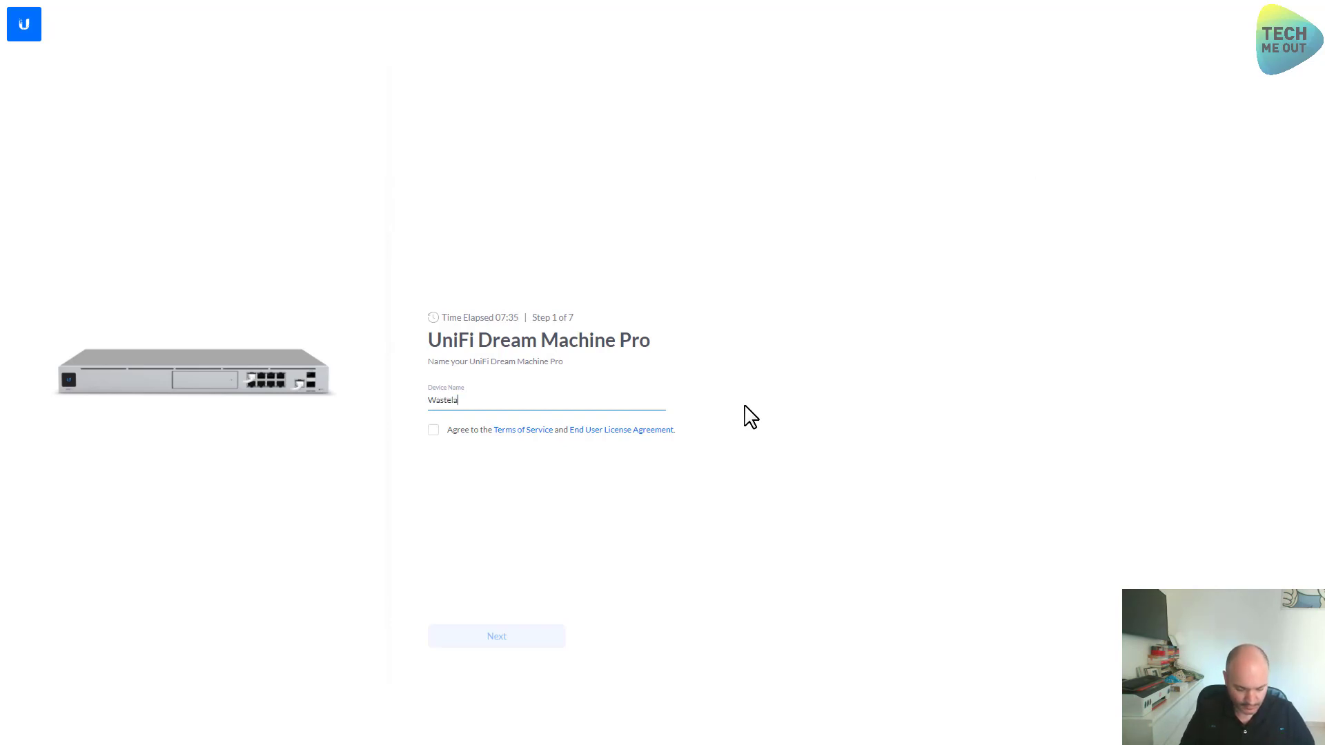
{"action": "type", "text": "nd UDP"}
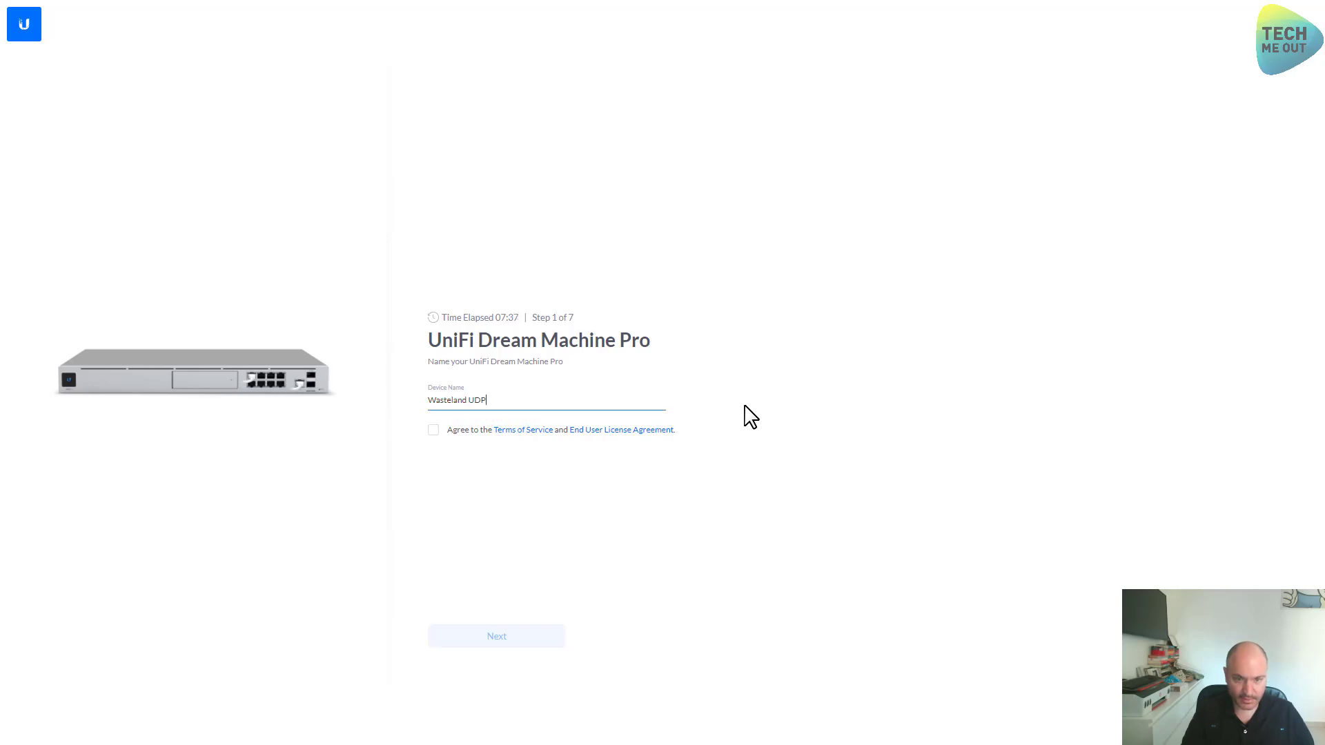
{"action": "key", "text": "BackSpace"}
{"action": "type", "text": "M PRO"}
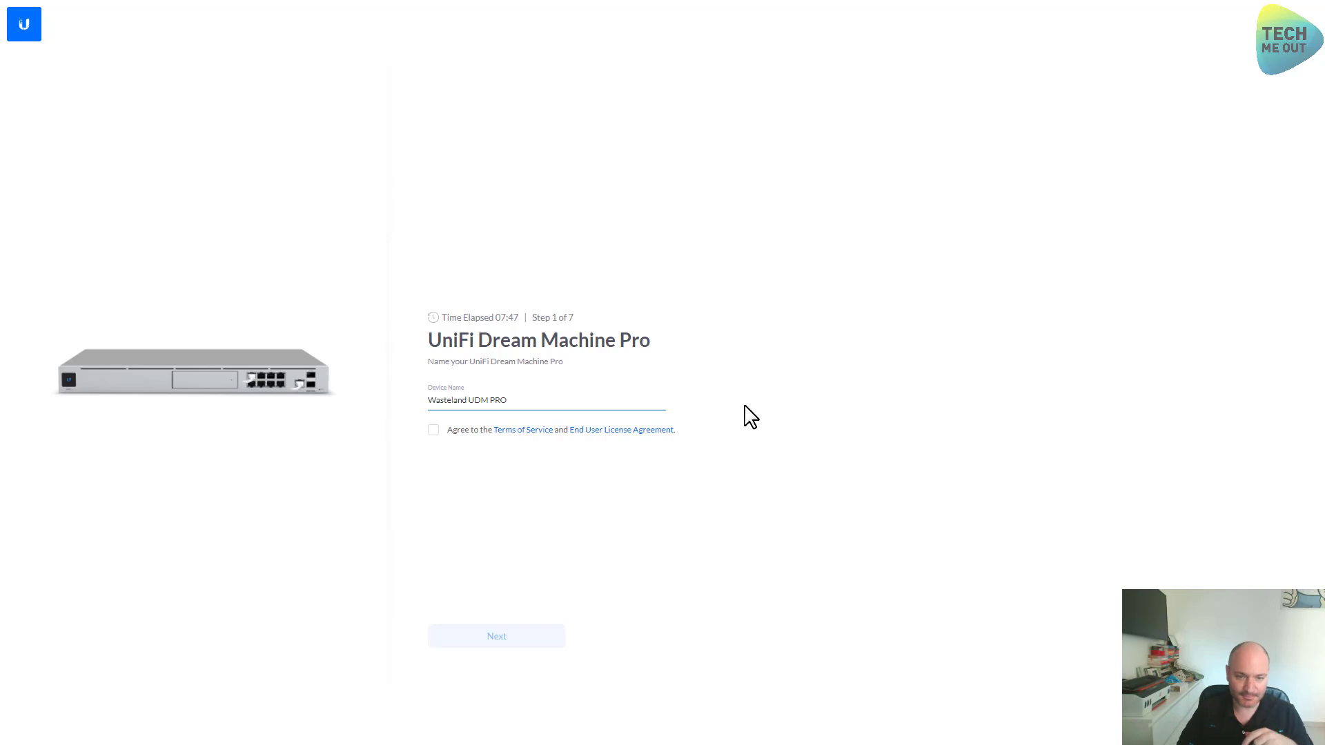
{"action": "left_click", "coordinate": [434, 431]}
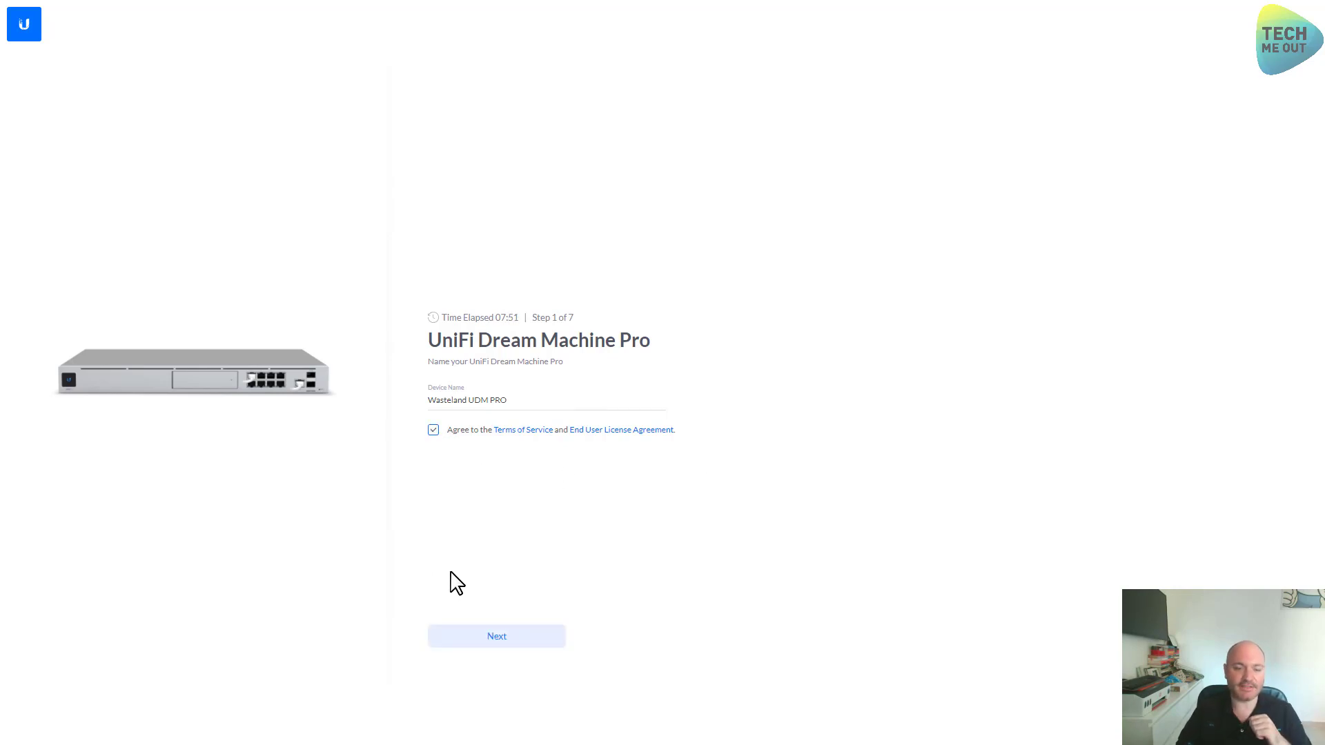
{"action": "left_click", "coordinate": [508, 642]}
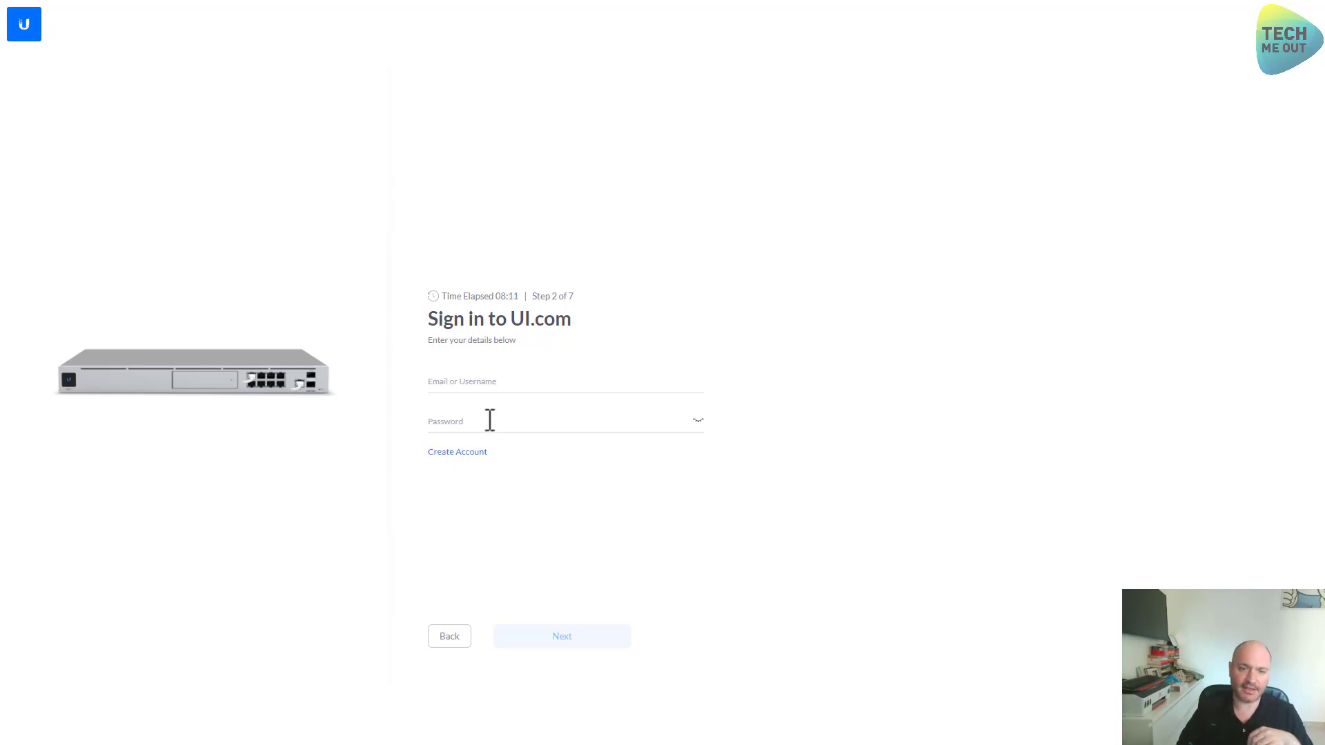
Sign in to UI.com with the saved account e-mail and the account password
{"action": "left_click", "coordinate": [494, 378]}
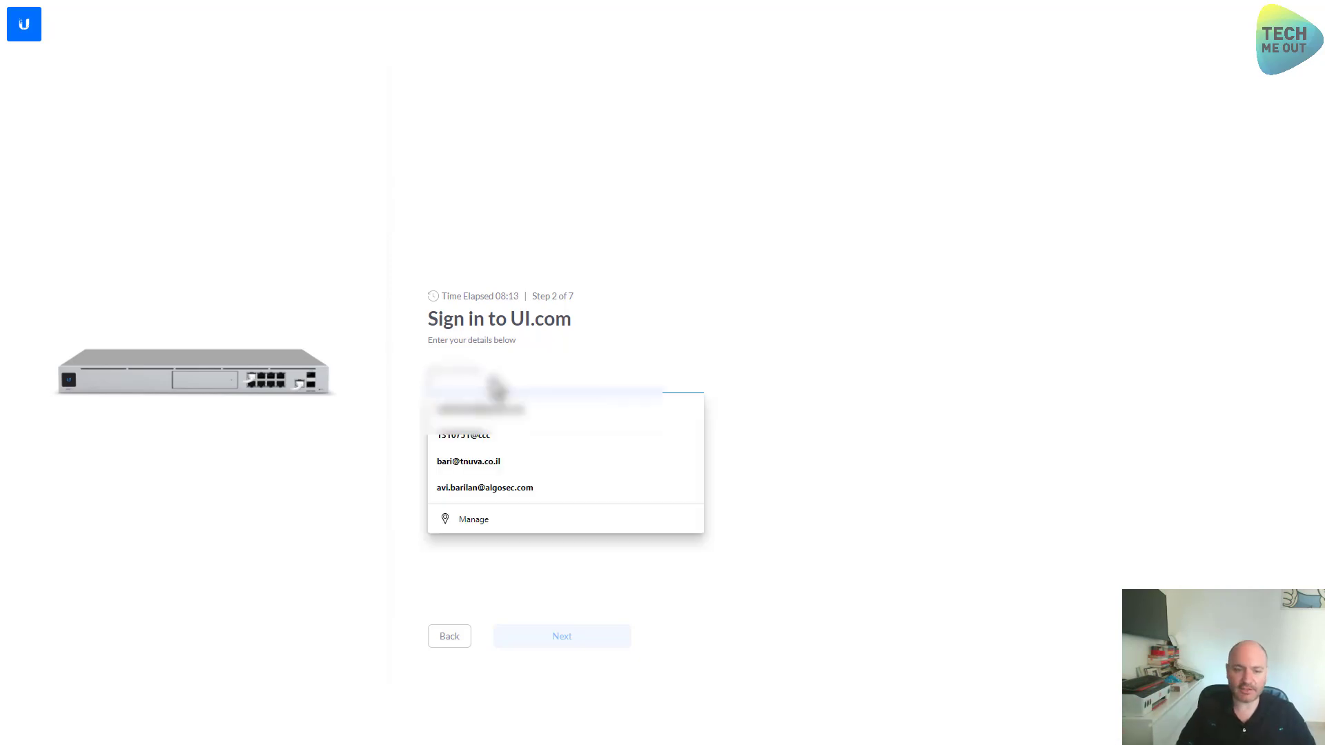
{"action": "left_click", "coordinate": [509, 411]}
{"action": "left_click", "coordinate": [499, 419]}
{"action": "type", "text": "********"}
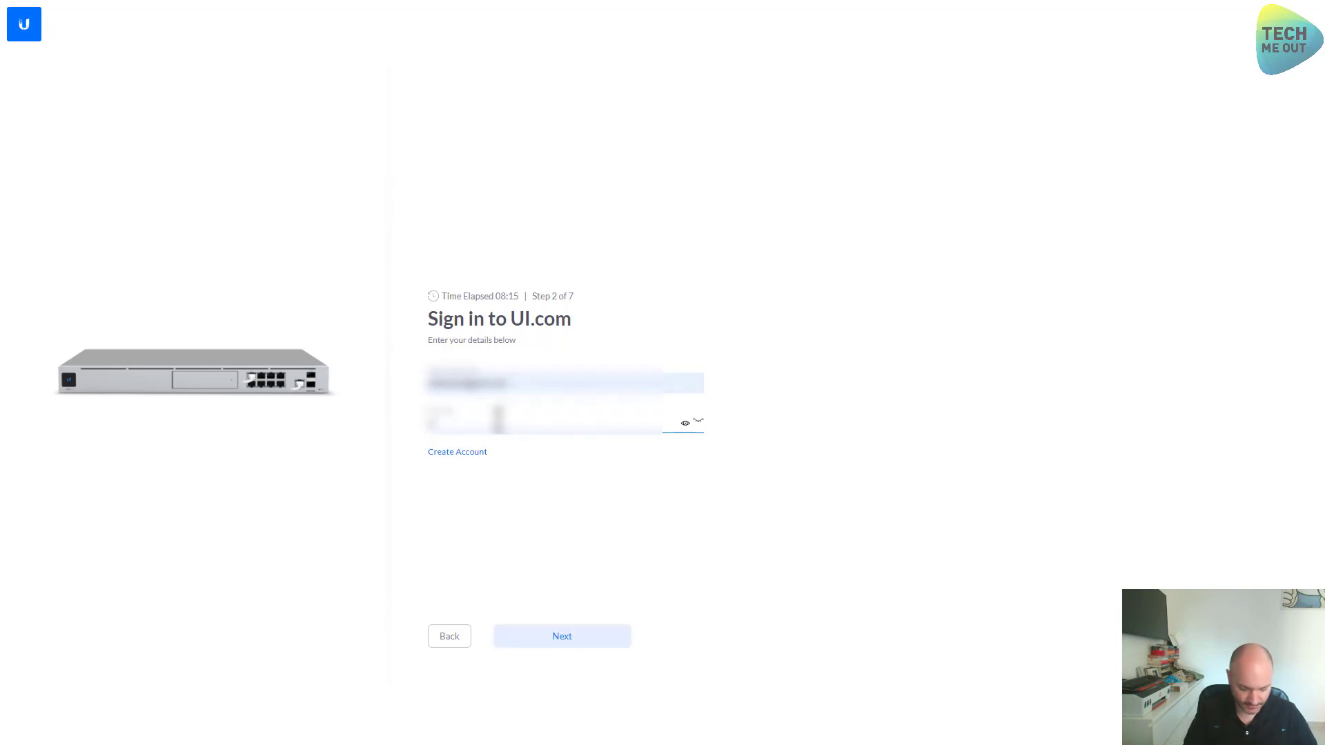
{"action": "type", "text": "*****"}
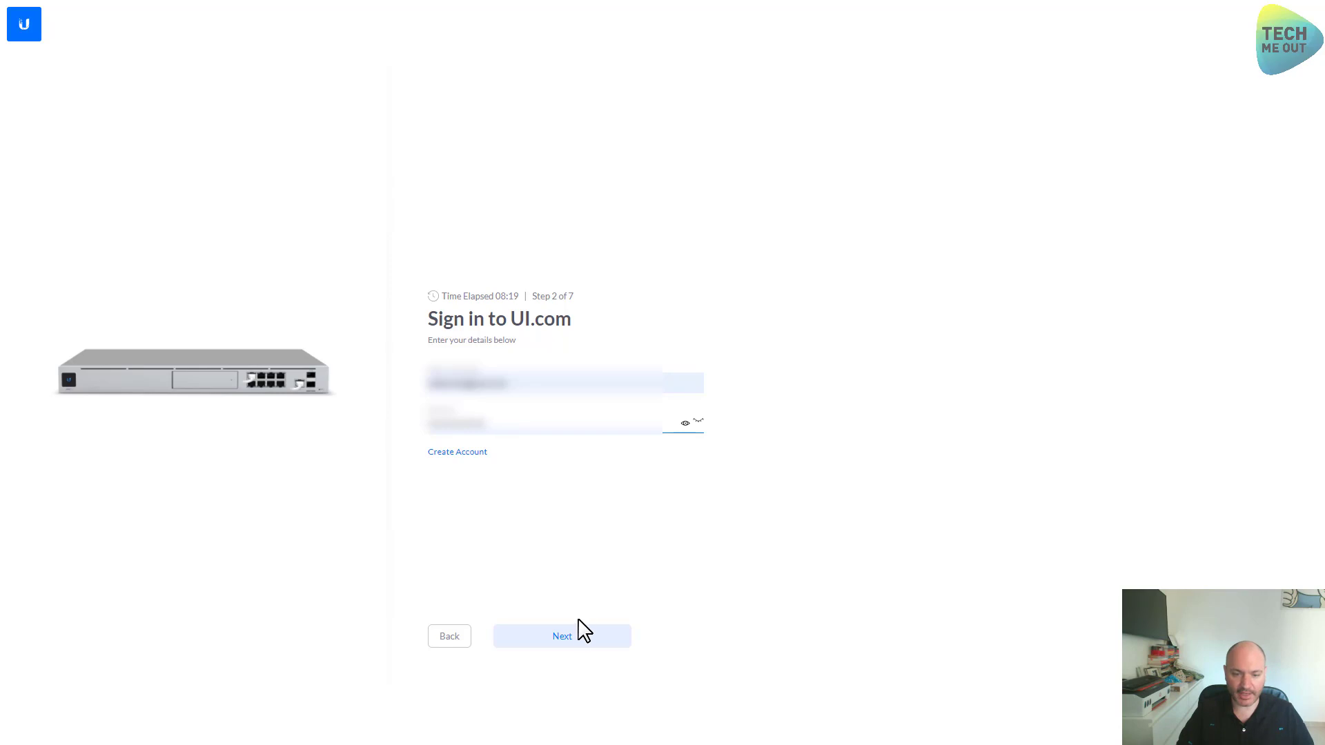
{"action": "left_click", "coordinate": [581, 641]}
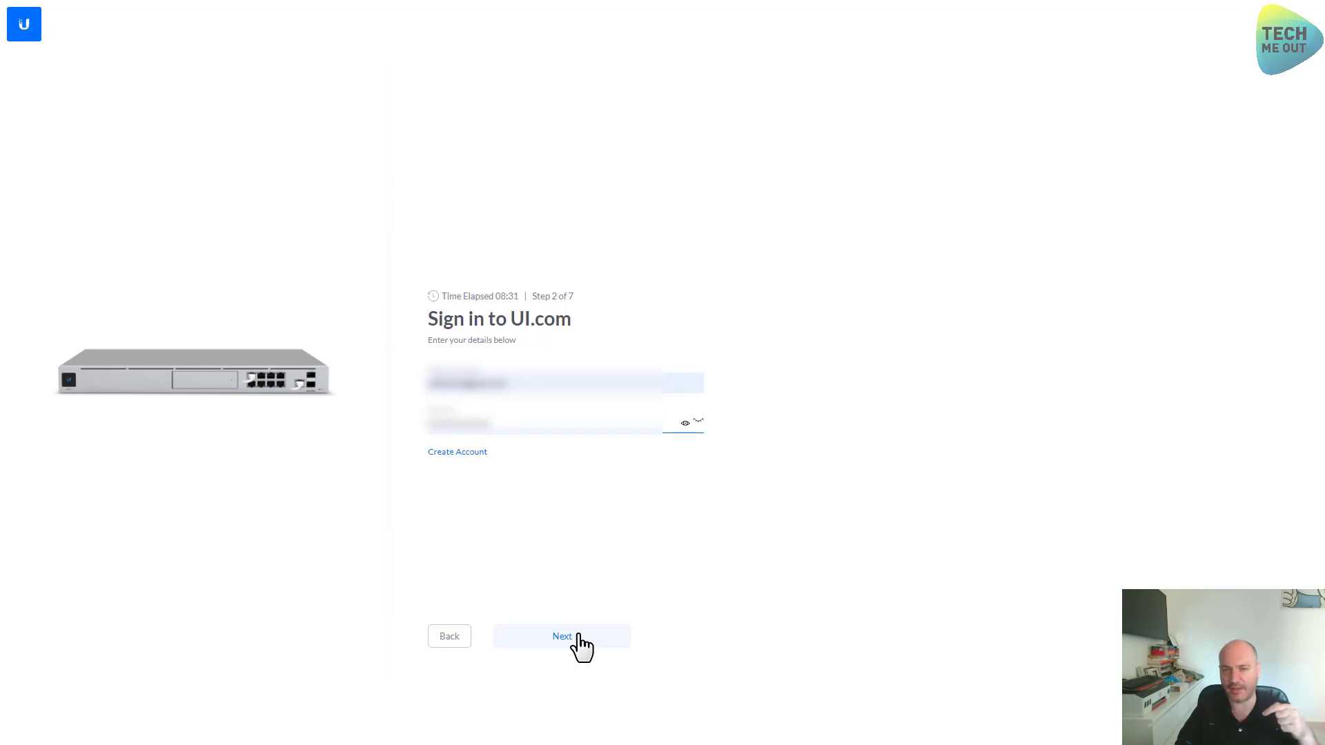
{"action": "left_click", "coordinate": [579, 635]}
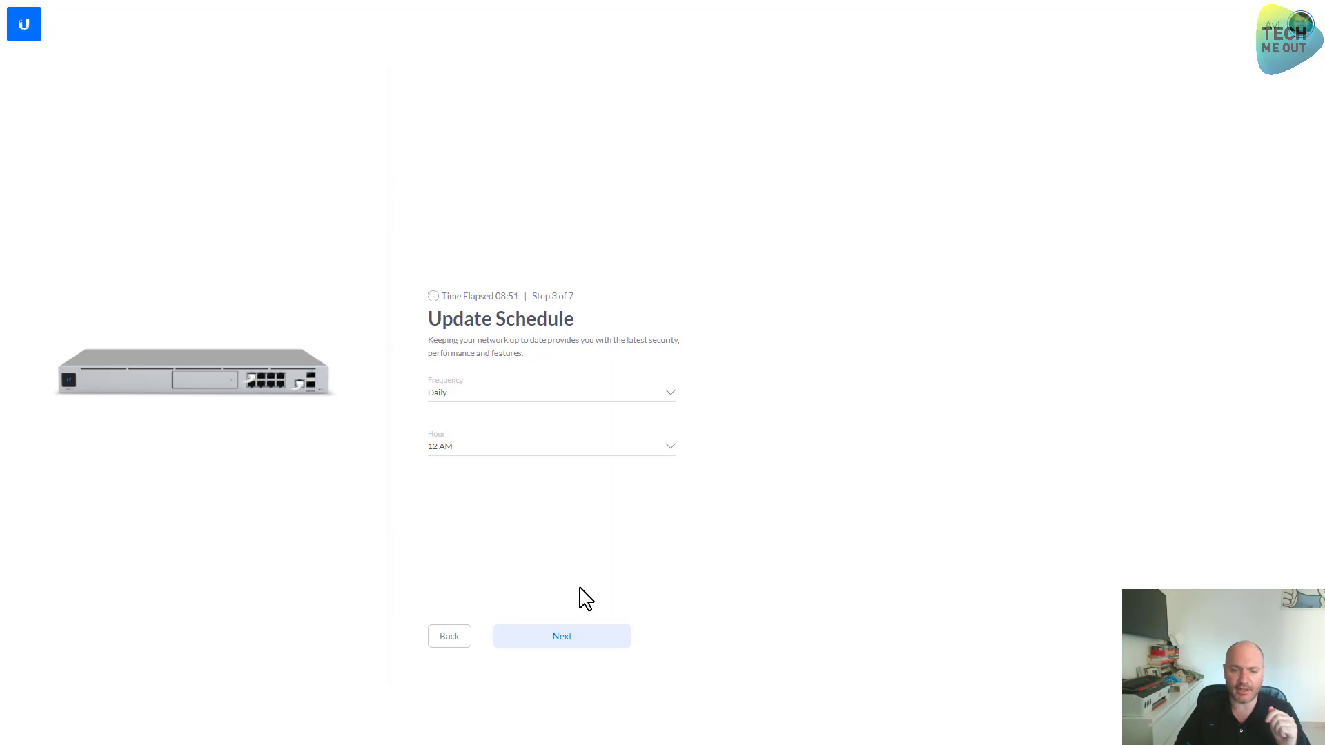
Accept the Daily, 12 AM update schedule and continue to Configuration
{"action": "left_click", "coordinate": [584, 642]}
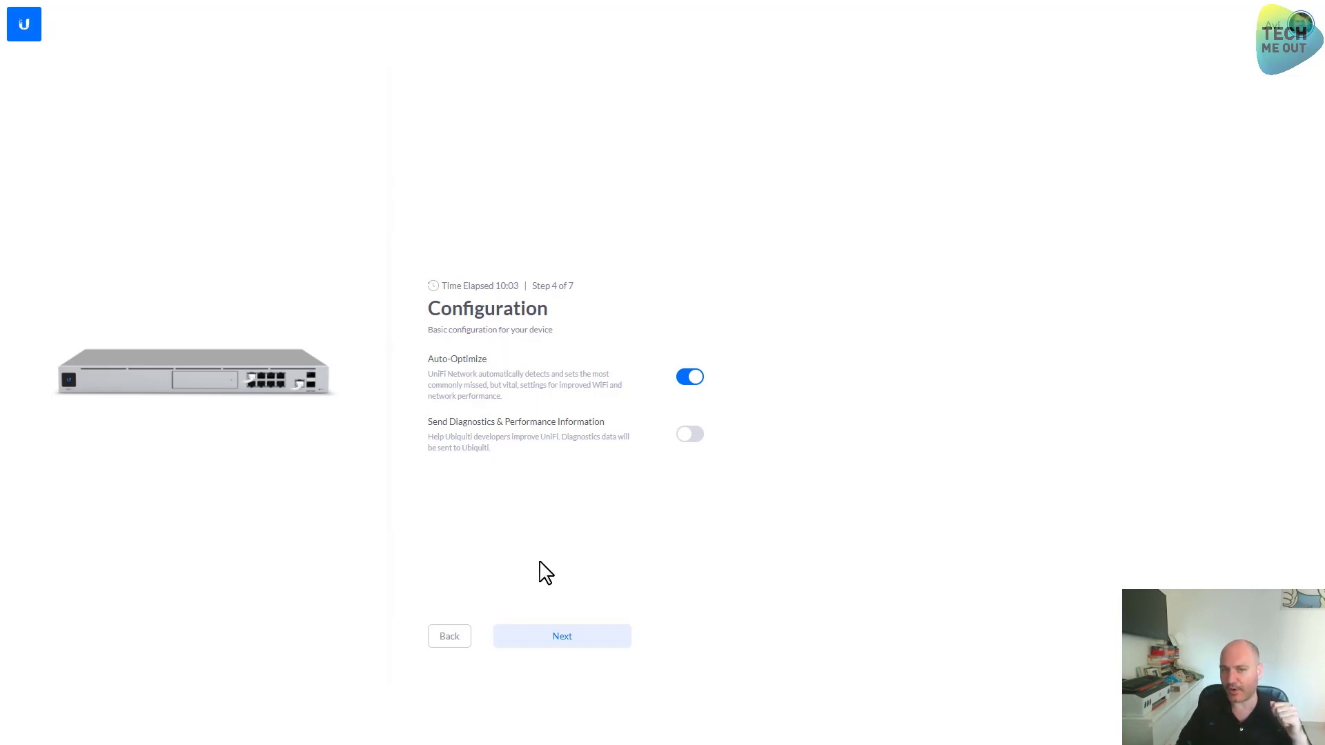
Keep Auto-Optimize on and diagnostics sharing off, then run the speed test
{"action": "left_click", "coordinate": [563, 635]}
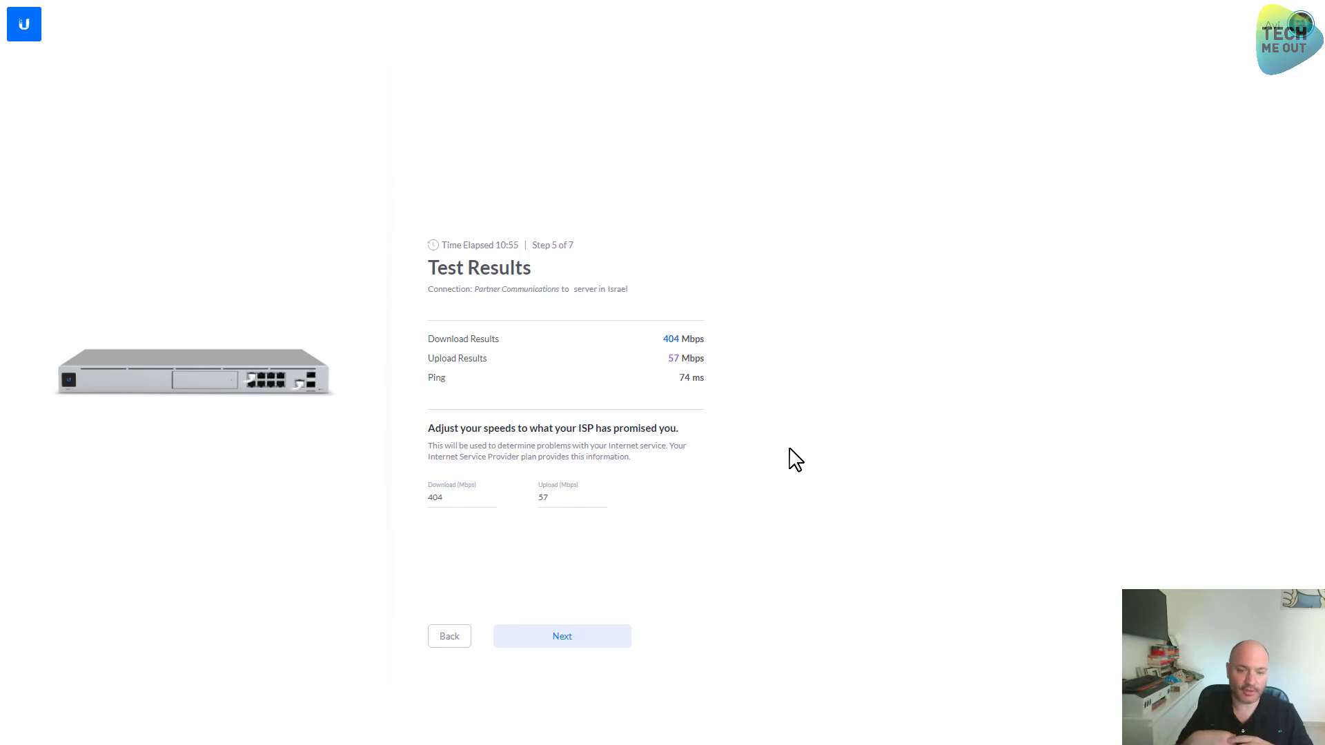
Change the promised speeds from 404/57 to 500 Mbps download and 50 Mbps upload
{"action": "left_click", "coordinate": [462, 496]}
{"action": "double_click", "coordinate": [463, 496]}
{"action": "type", "text": "500"}
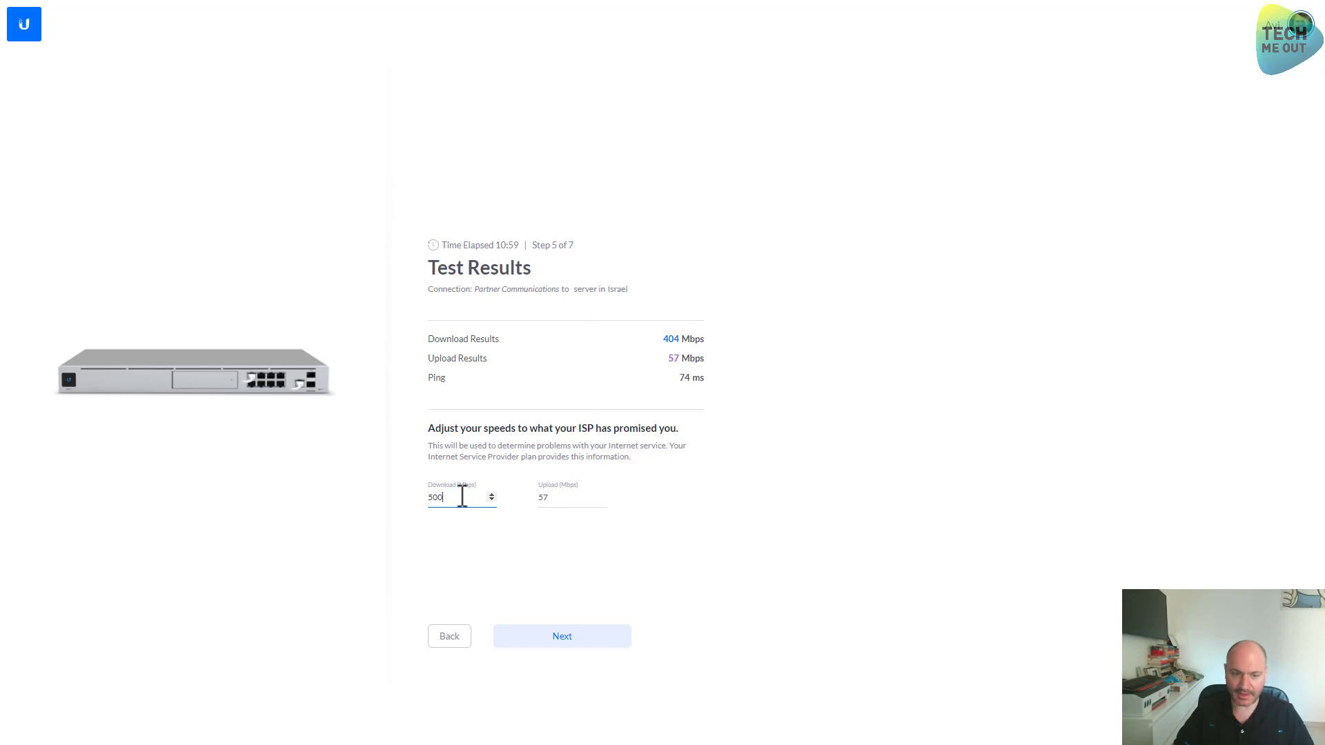
{"action": "left_click", "coordinate": [566, 498]}
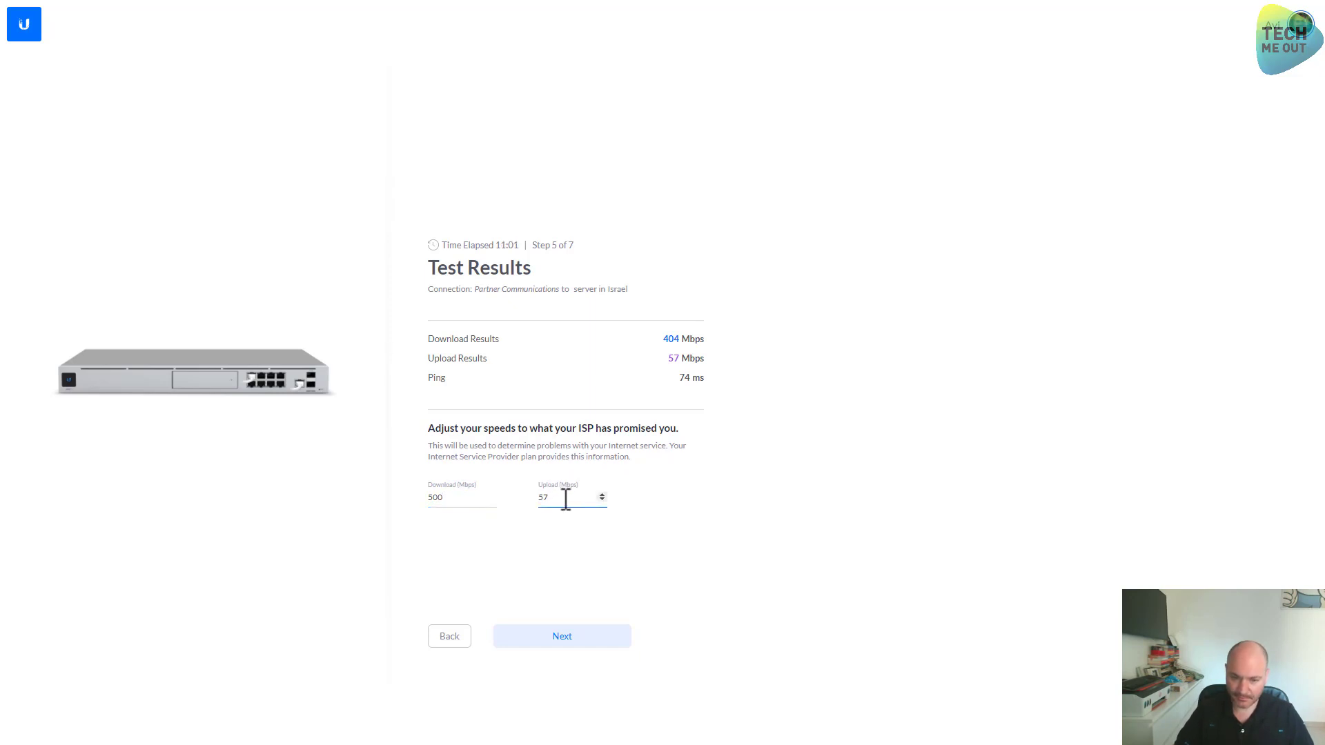
{"action": "double_click", "coordinate": [536, 499]}
{"action": "type", "text": "50"}
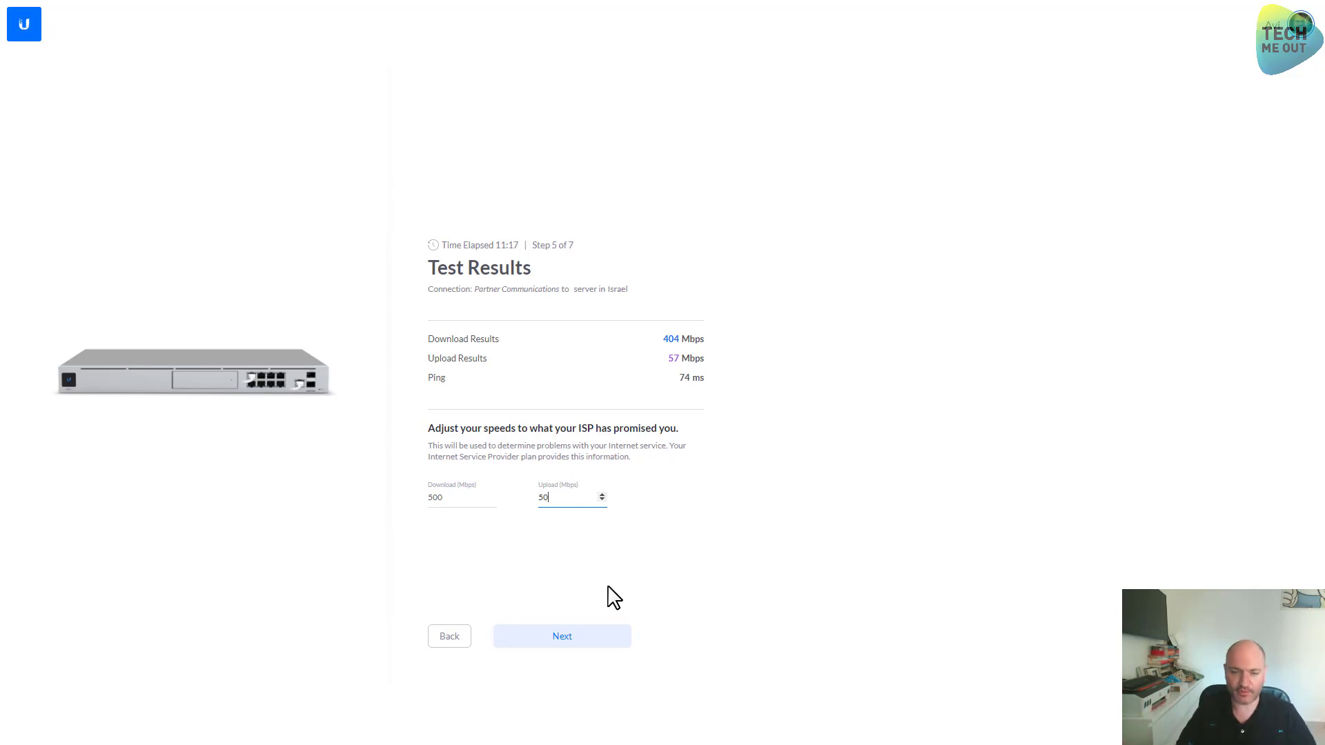
{"action": "left_click", "coordinate": [587, 636]}
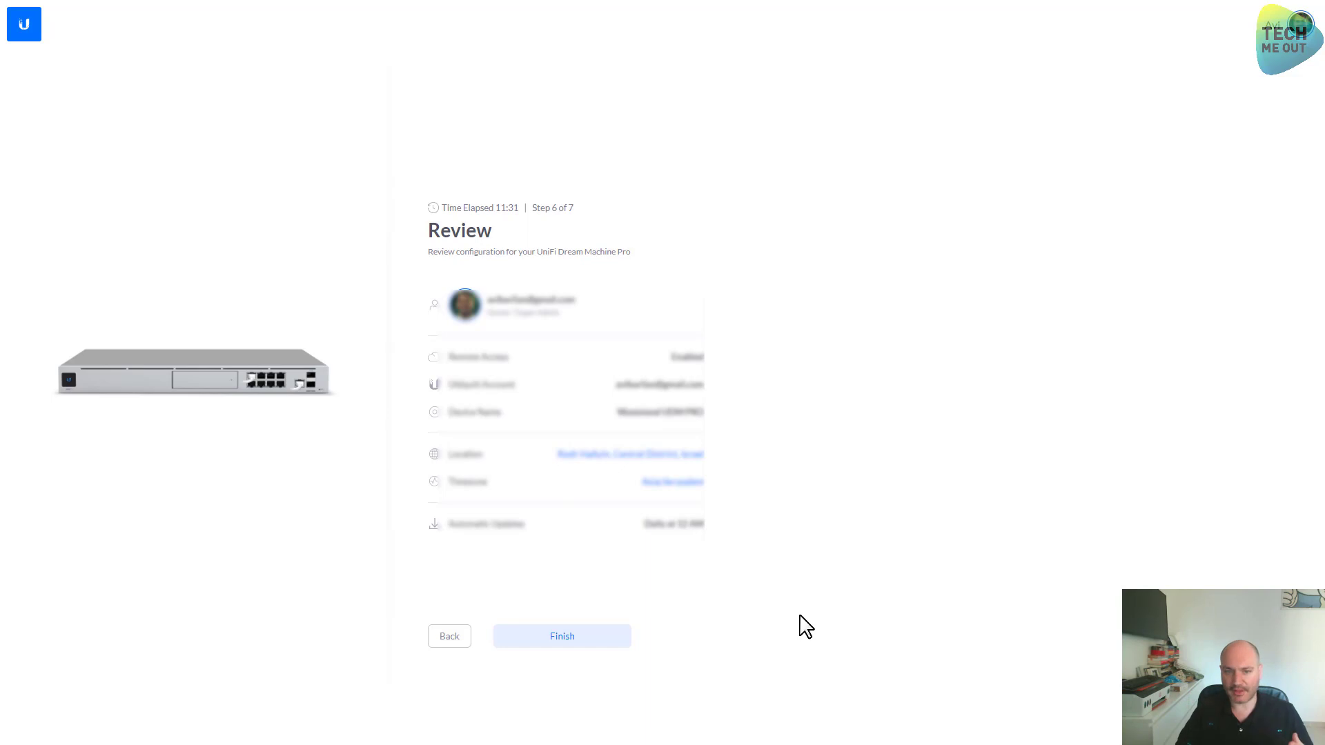
Finish the setup from the Review page so the Wasteland UDM PRO console loads
{"action": "left_click", "coordinate": [602, 644]}
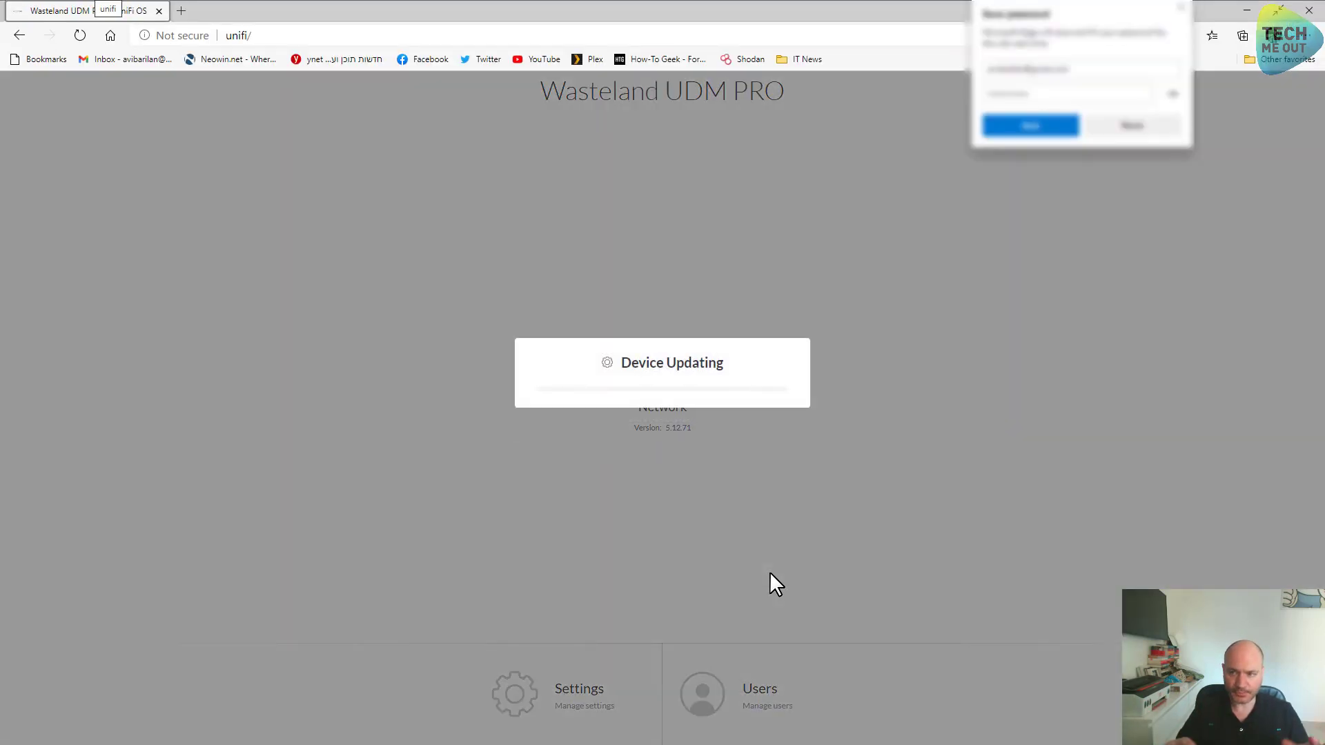
Restore full screen, dismiss the save-password offer, and open the console's Settings
{"action": "key", "text": "F11"}
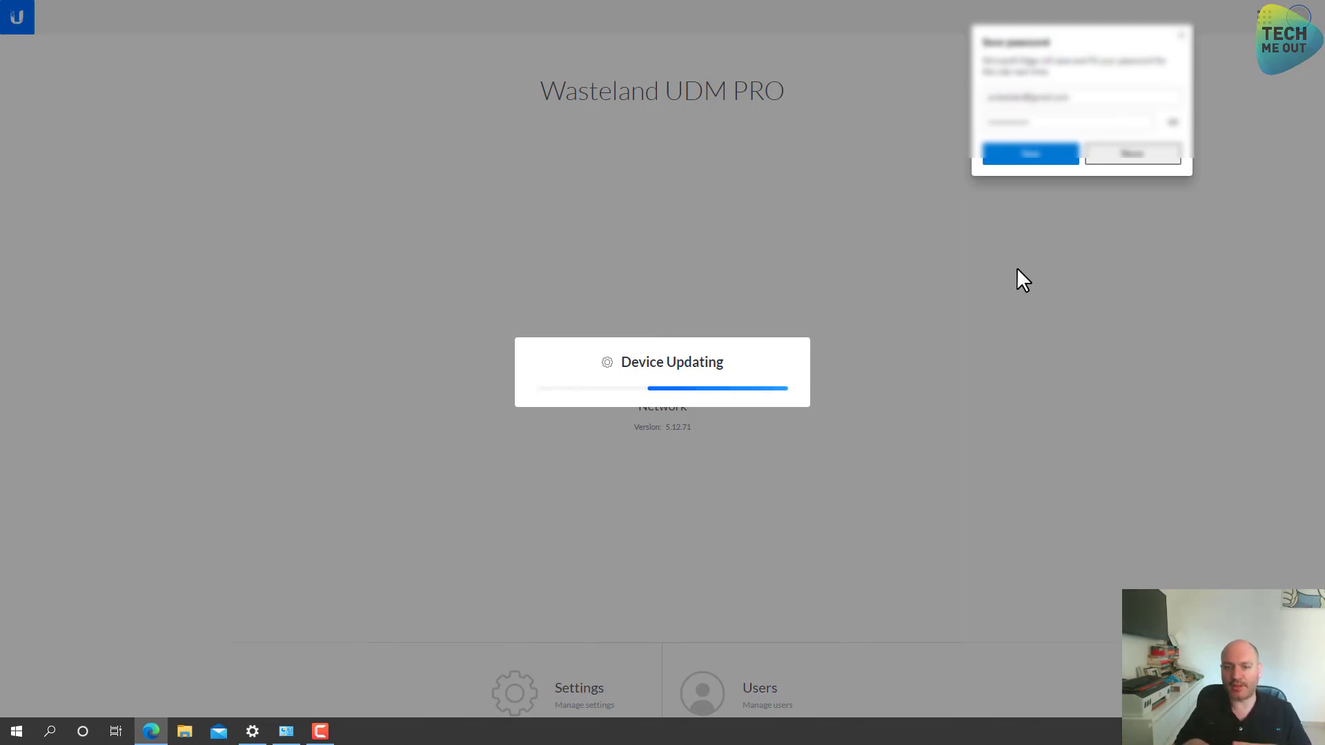
{"action": "left_click", "coordinate": [1182, 34]}
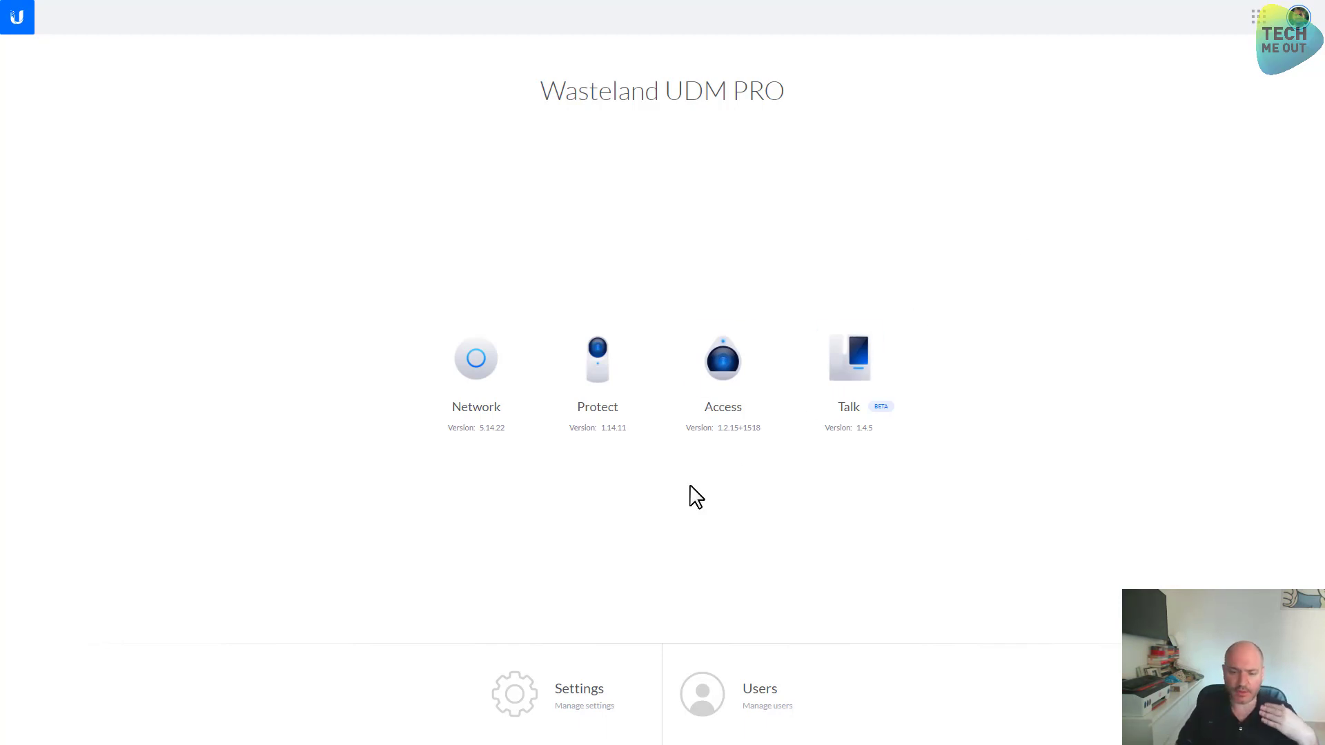
{"action": "left_click", "coordinate": [560, 703]}
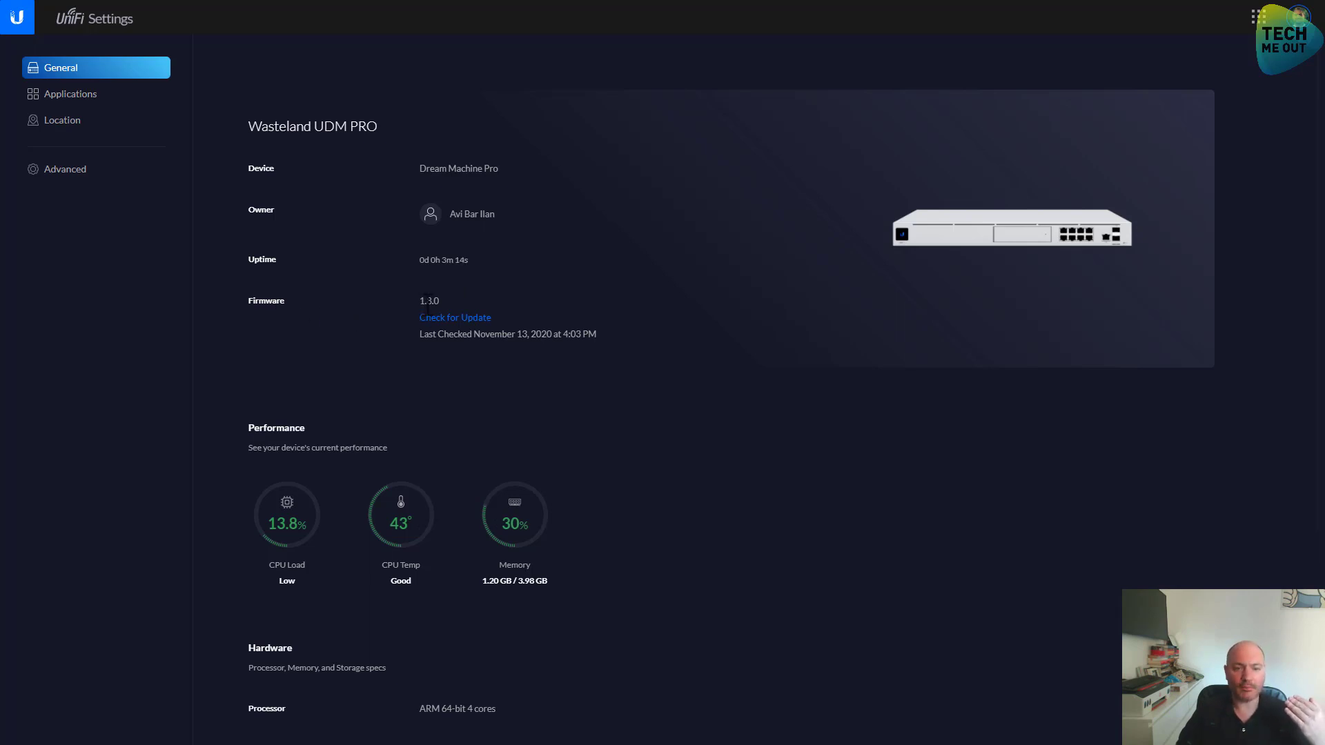
Check for newer Dream Machine Pro firmware, then view the installed Applications list
{"action": "left_click", "coordinate": [481, 319]}
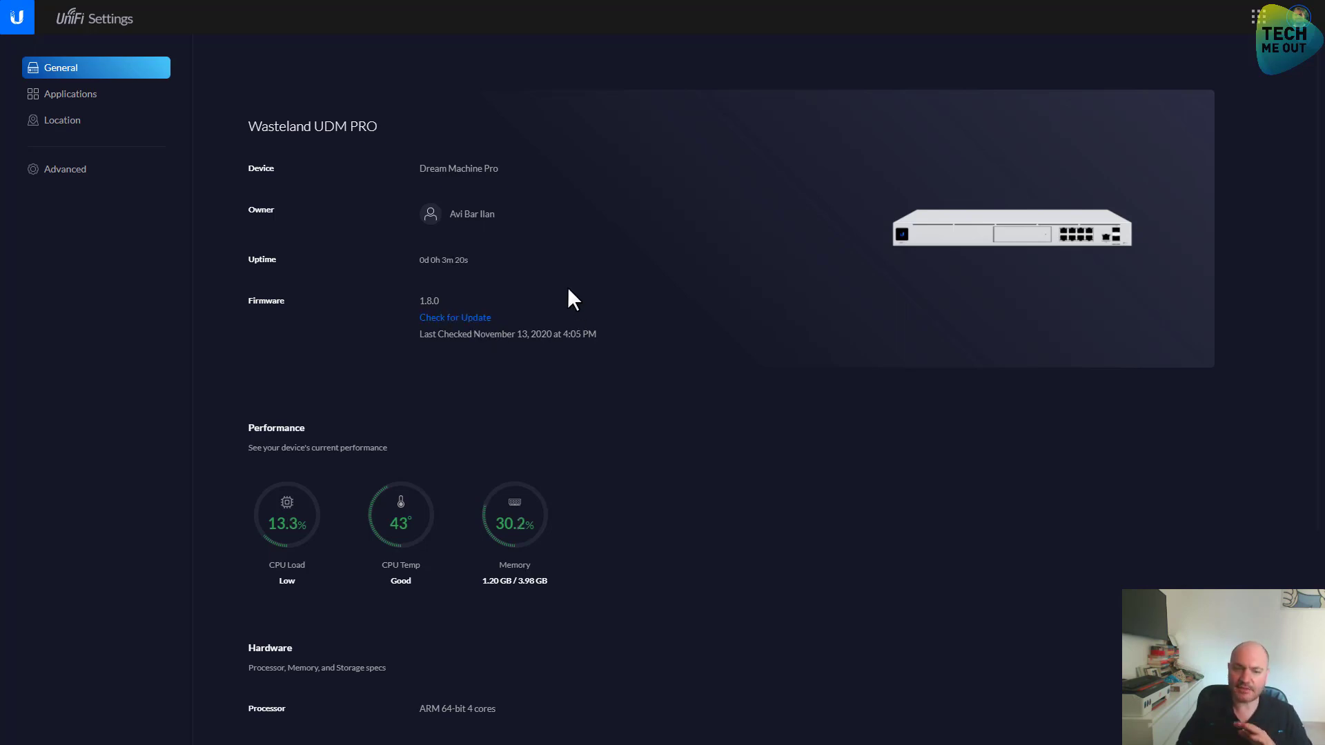
{"action": "scroll", "coordinate": [571, 295], "scroll_direction": "down", "scroll_amount": 4}
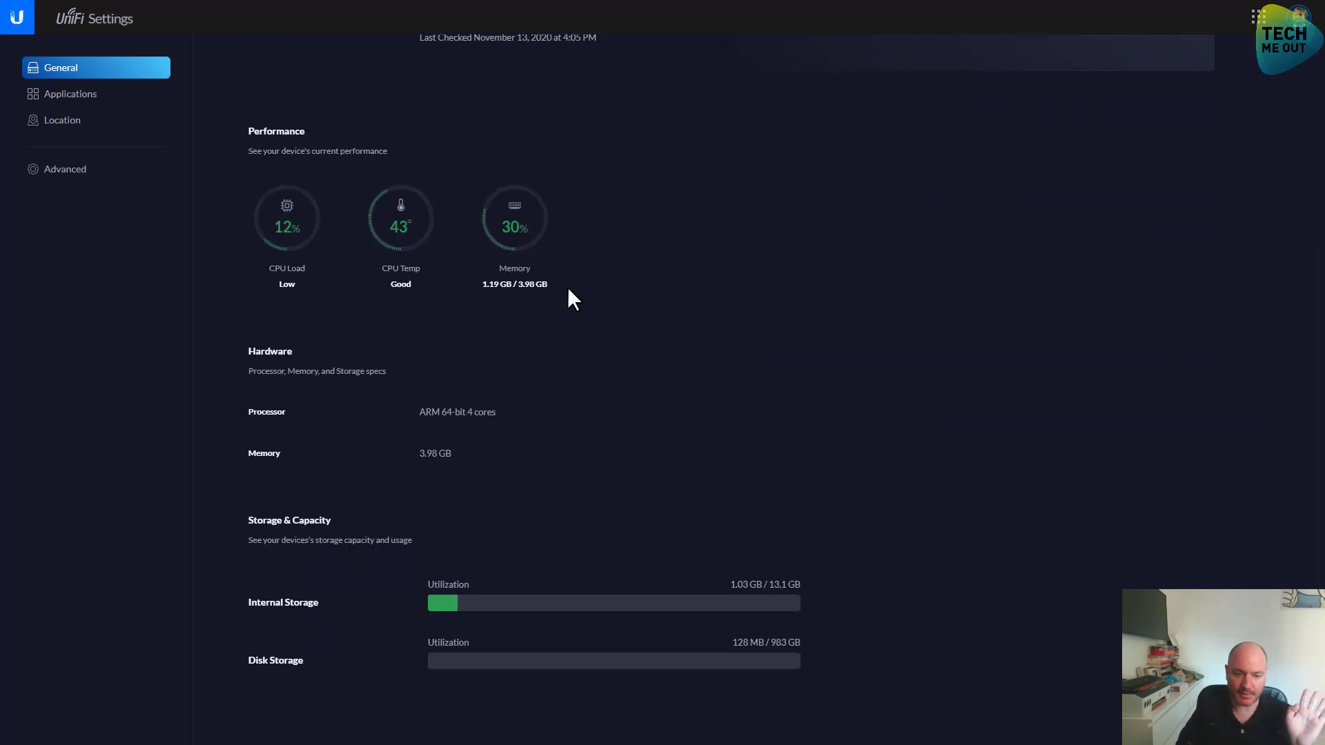
{"action": "scroll", "coordinate": [308, 134], "scroll_direction": "up", "scroll_amount": 4}
{"action": "left_click", "coordinate": [114, 101]}
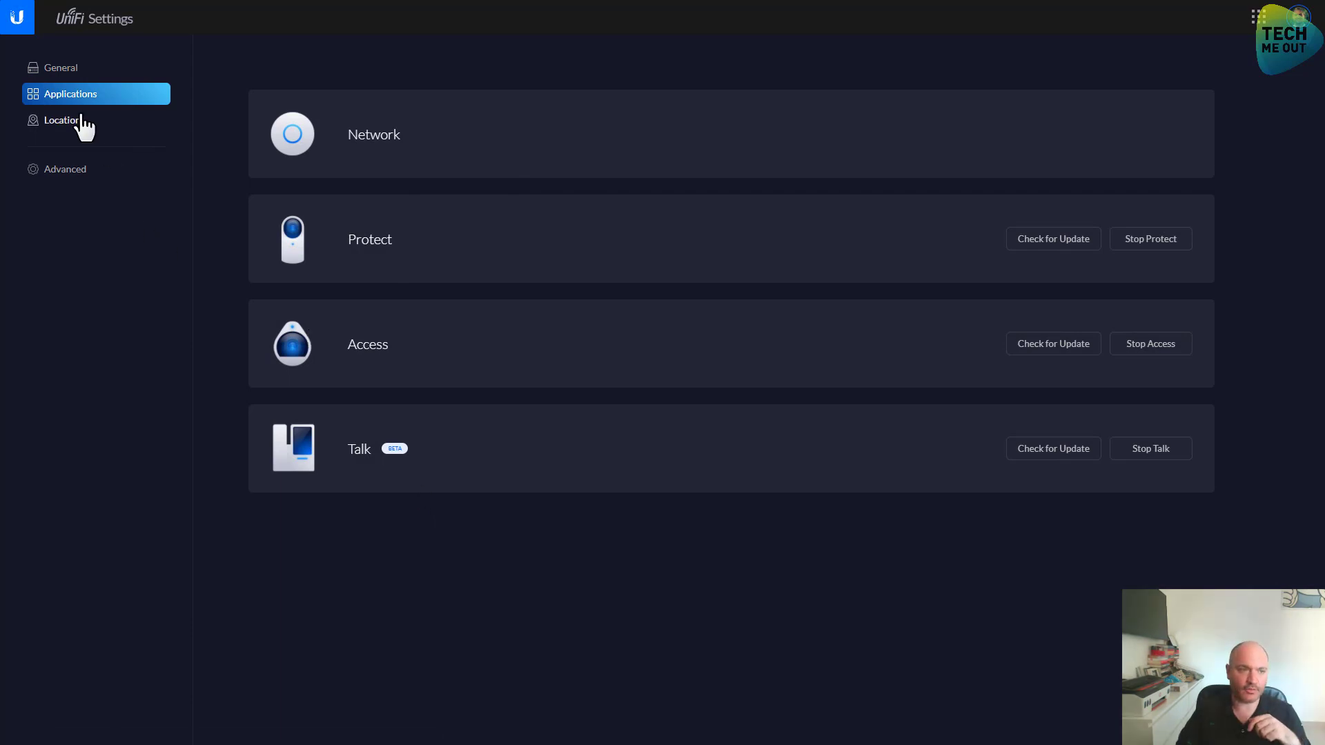
{"action": "left_click", "coordinate": [67, 166]}
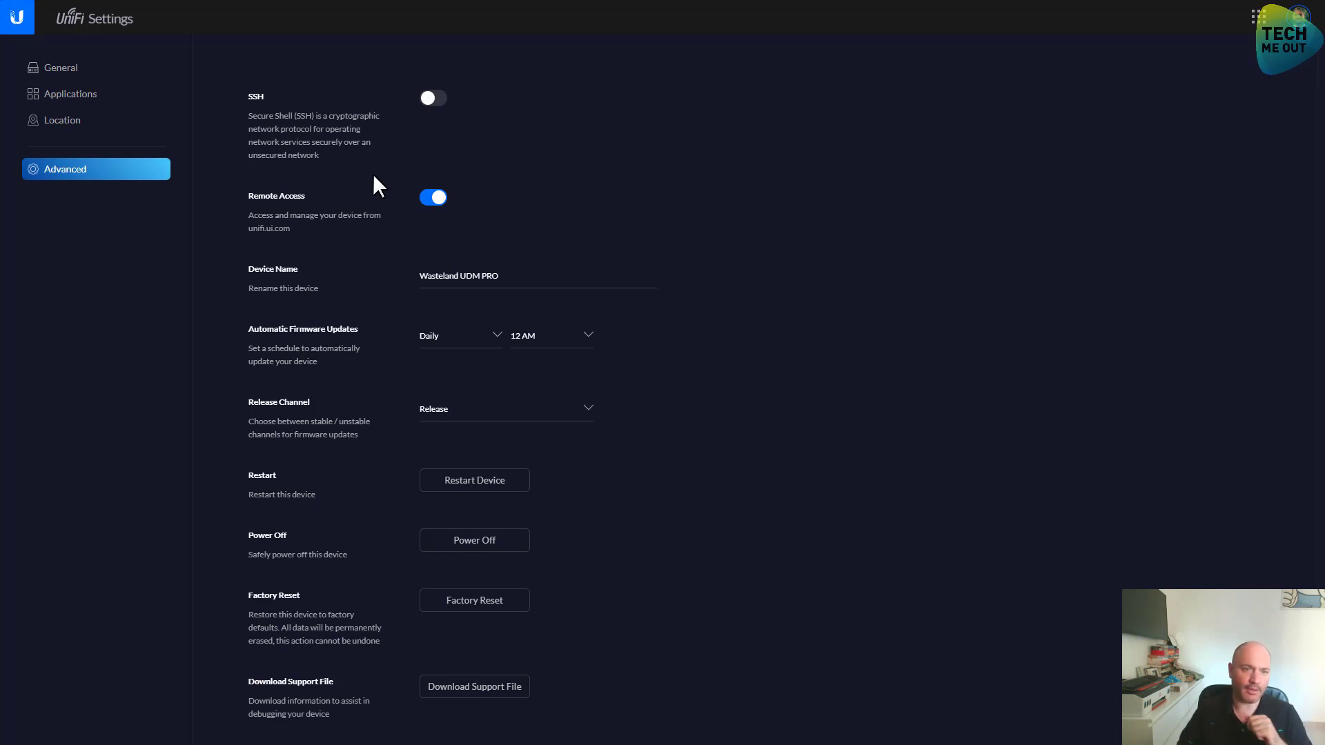
{"action": "scroll", "coordinate": [366, 233], "scroll_direction": "down", "scroll_amount": 2}
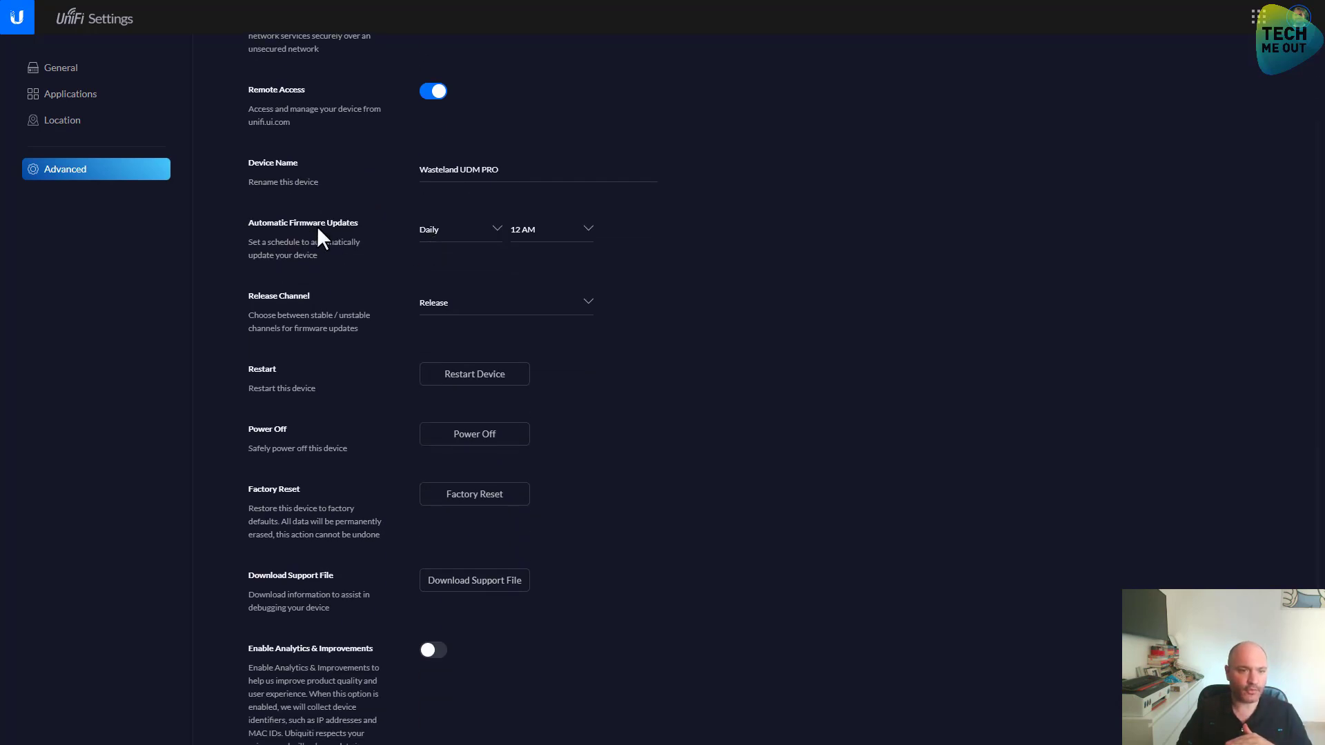
{"action": "scroll", "coordinate": [319, 230], "scroll_direction": "down", "scroll_amount": 1}
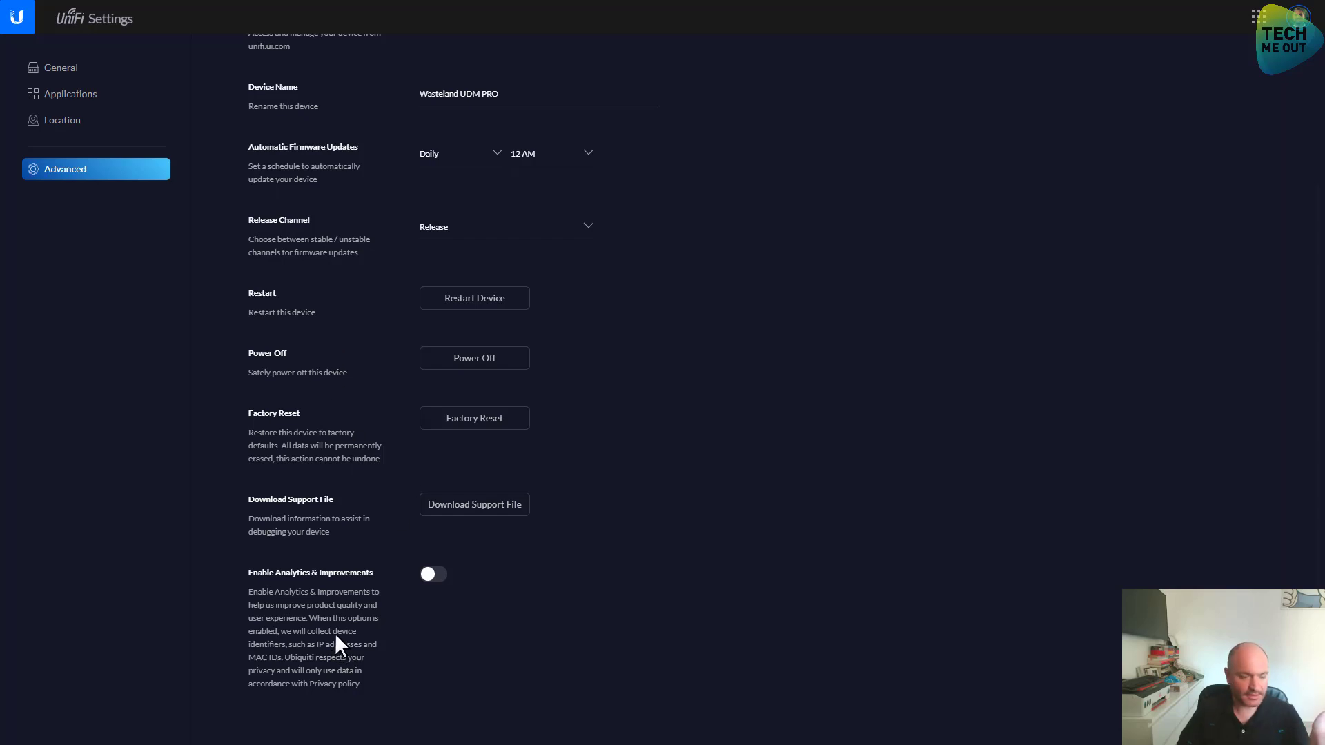
{"action": "scroll", "coordinate": [333, 636], "scroll_direction": "up", "scroll_amount": 3}
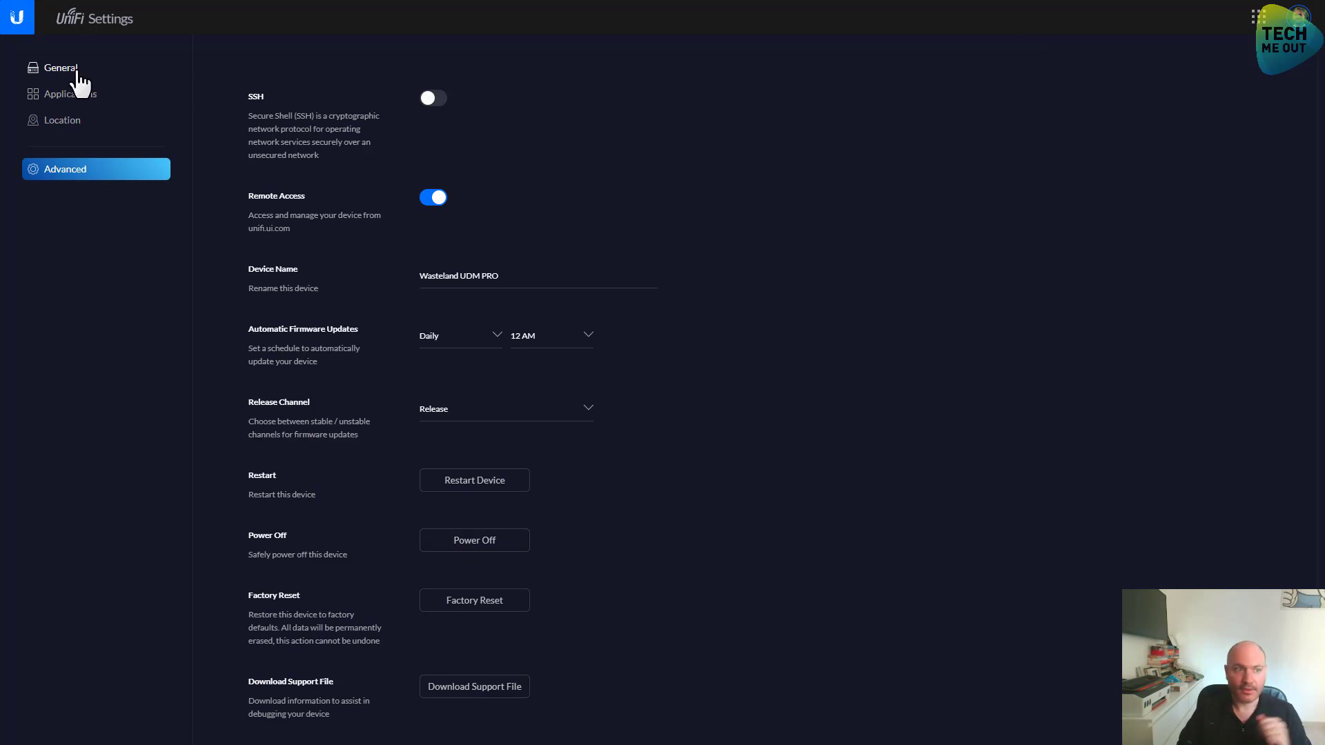
Go back to the Wasteland UDM PRO home dashboard using the UniFi logo
{"action": "left_click", "coordinate": [20, 28]}
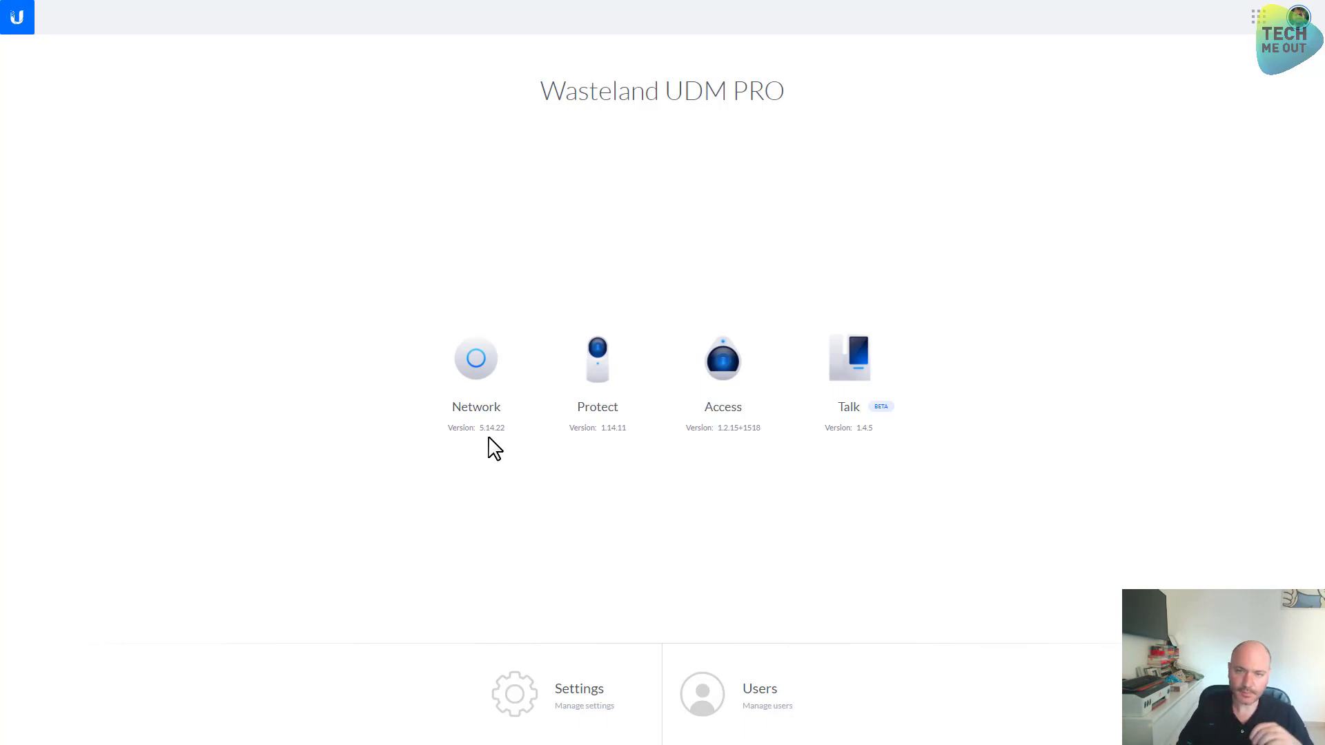
Open the Network app and browse its Statistics, Devices, Clients and security pages
{"action": "left_click", "coordinate": [487, 362]}
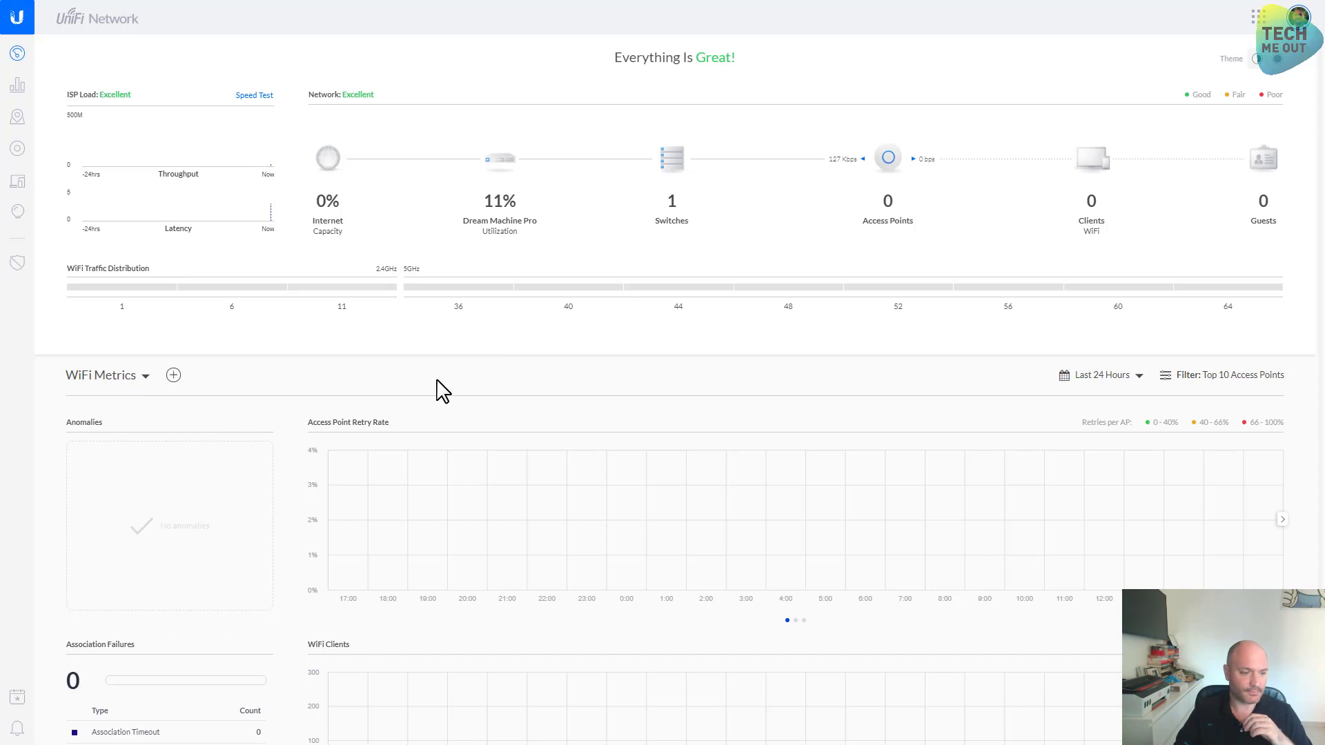
{"action": "left_click", "coordinate": [18, 88]}
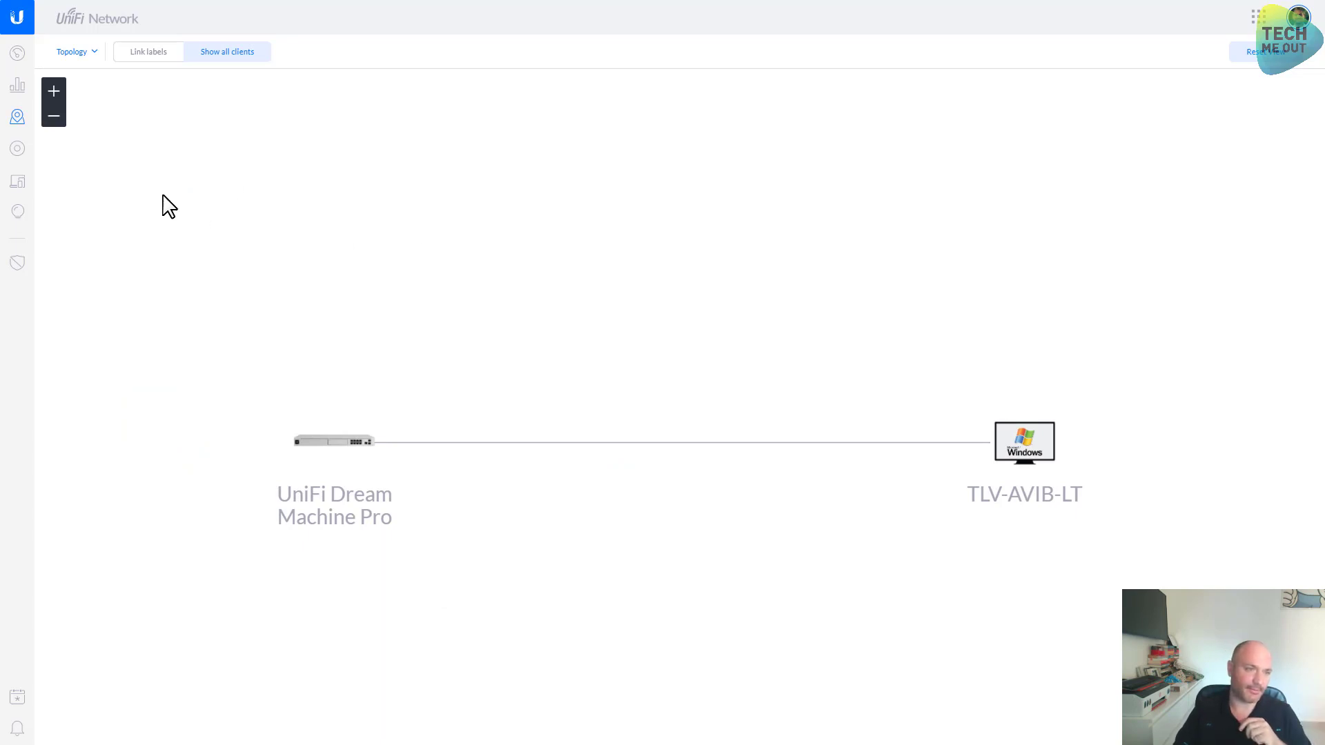
{"action": "left_click", "coordinate": [19, 151]}
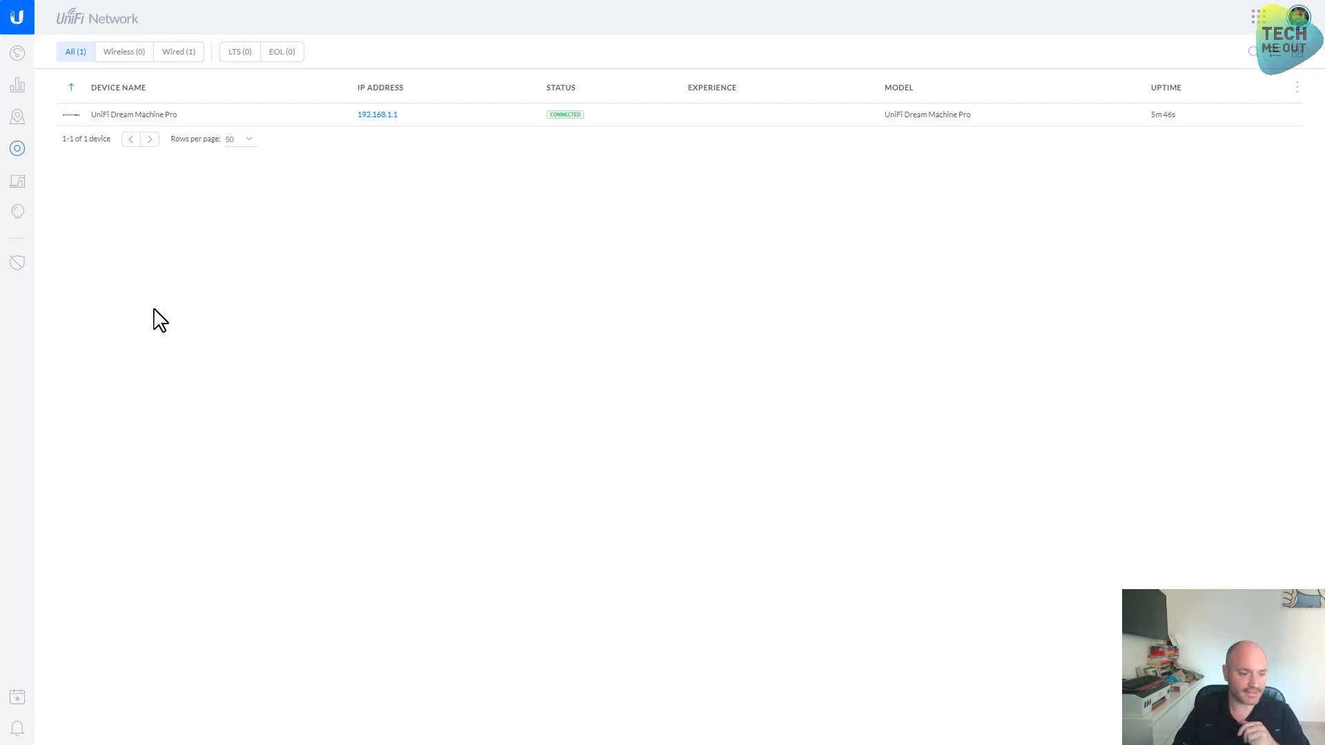
{"action": "left_click", "coordinate": [22, 219]}
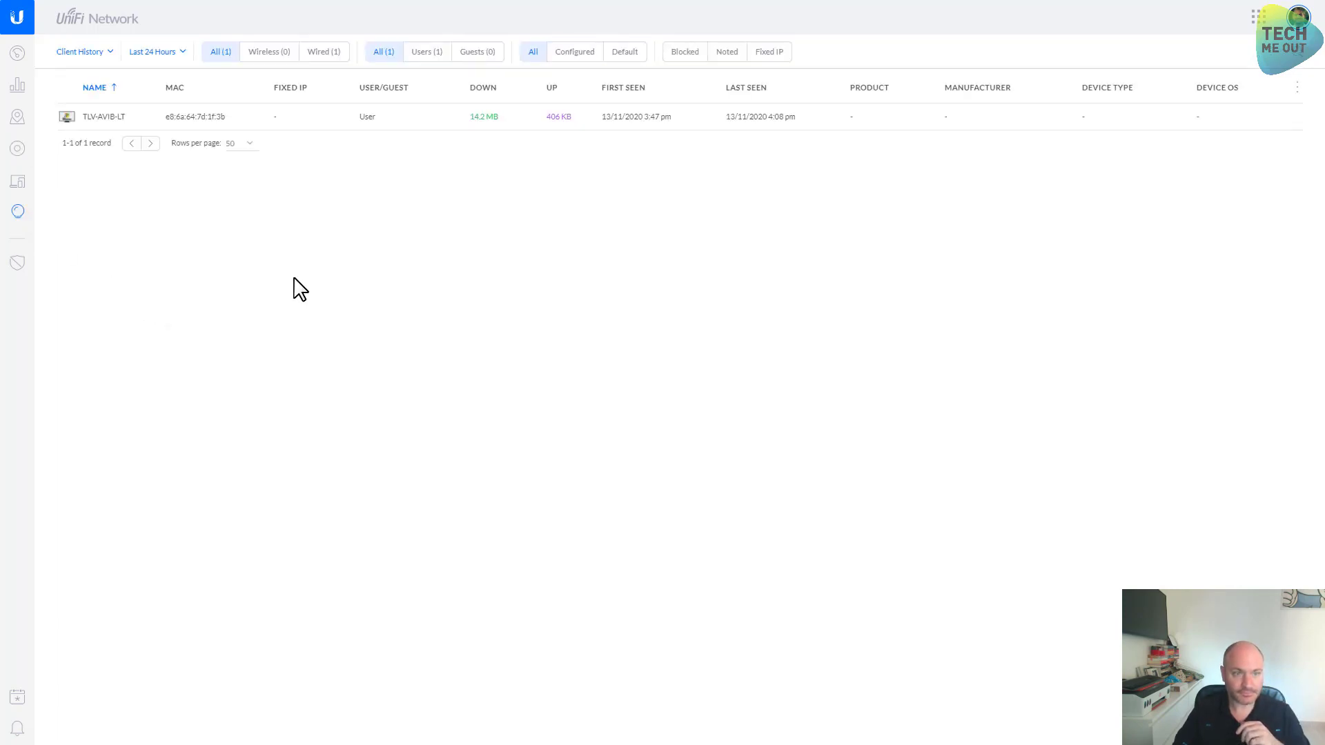
{"action": "left_click", "coordinate": [18, 265]}
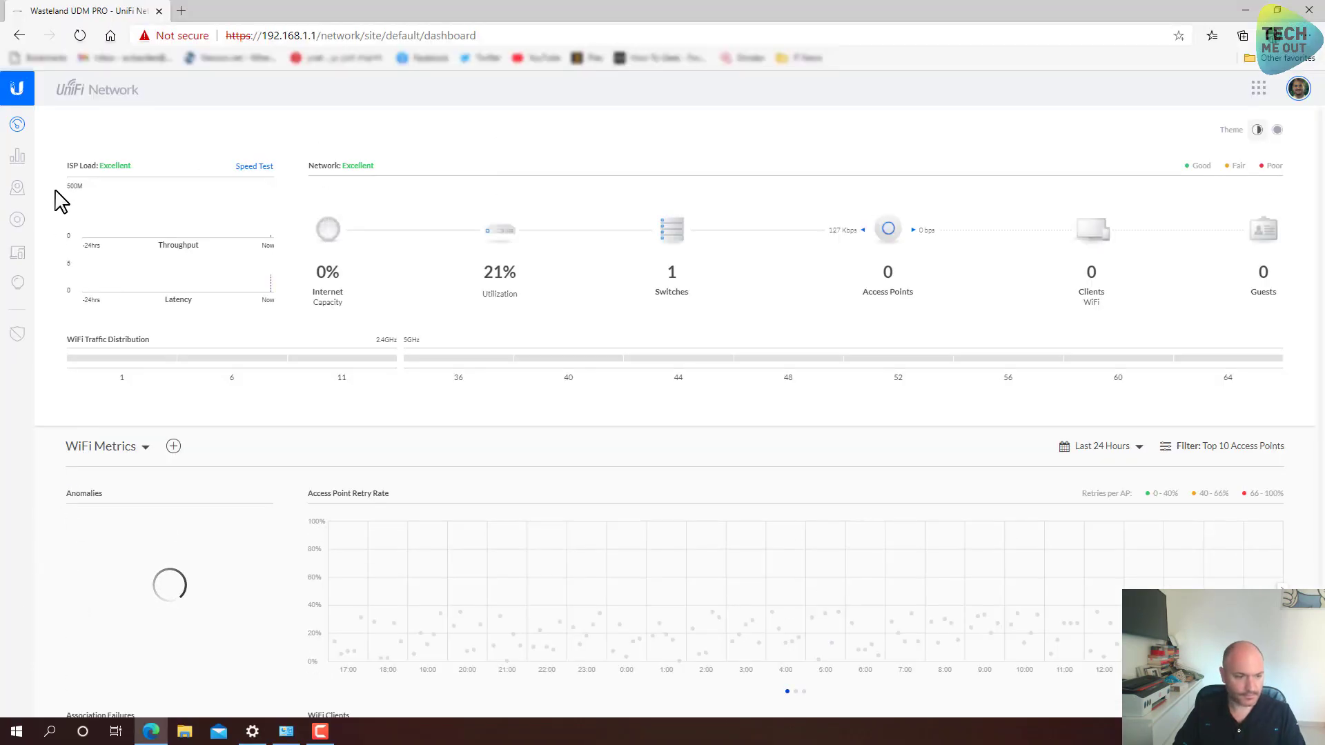
Start a new advanced Wi-Fi network from the Network app settings, with the browser full screen
{"action": "left_click", "coordinate": [17, 690]}
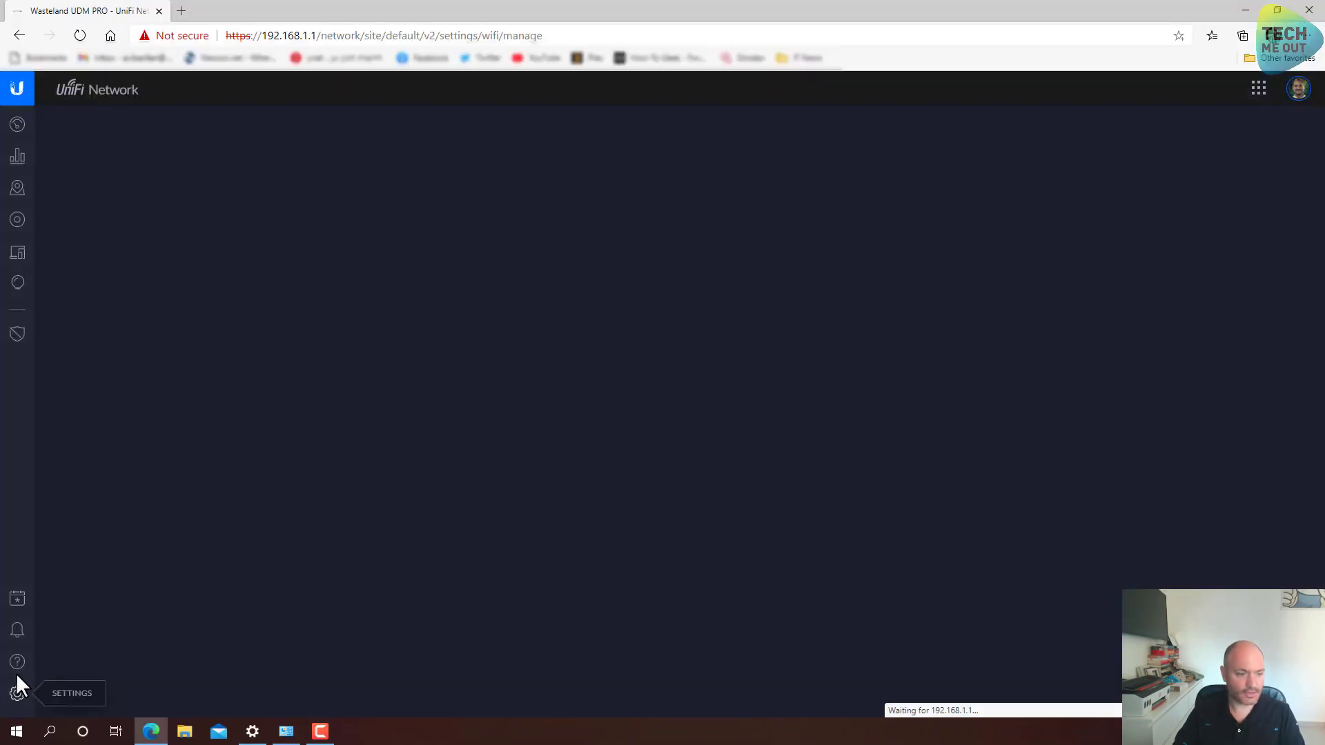
{"action": "key", "text": "F11"}
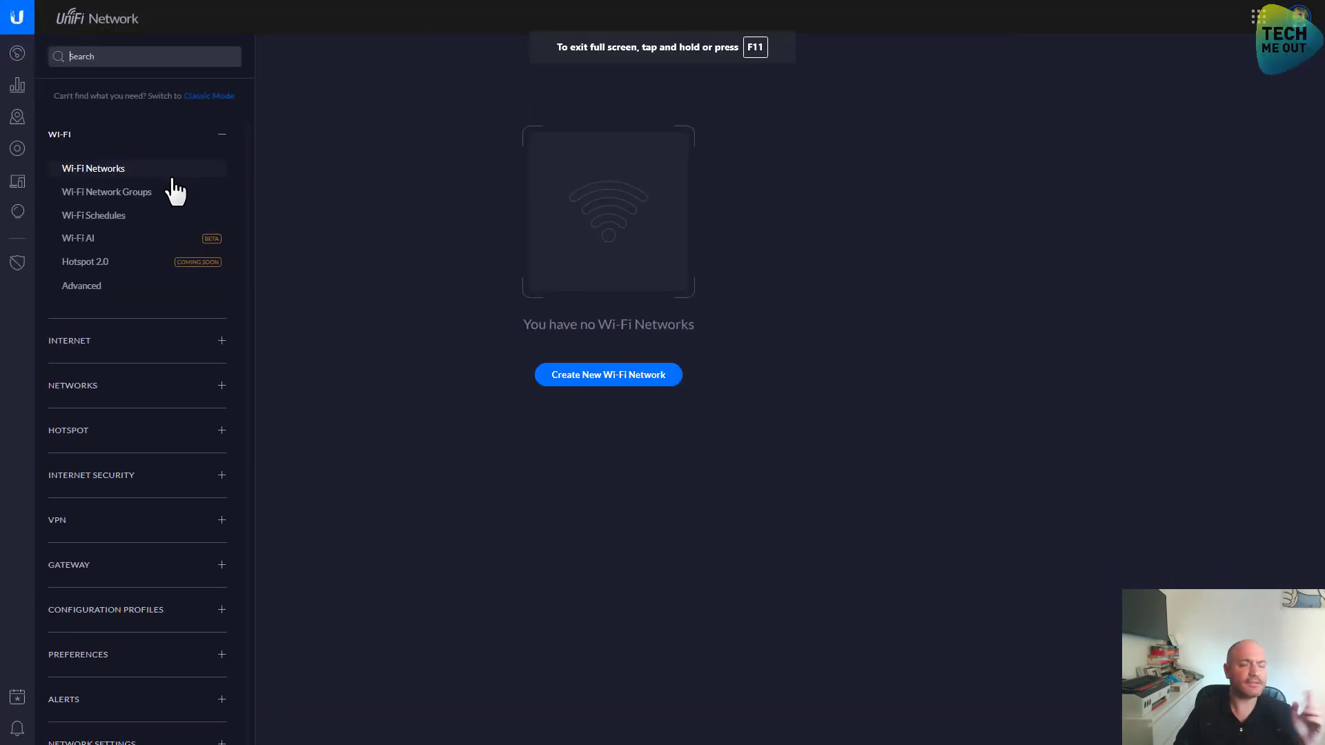
{"action": "left_click", "coordinate": [586, 385]}
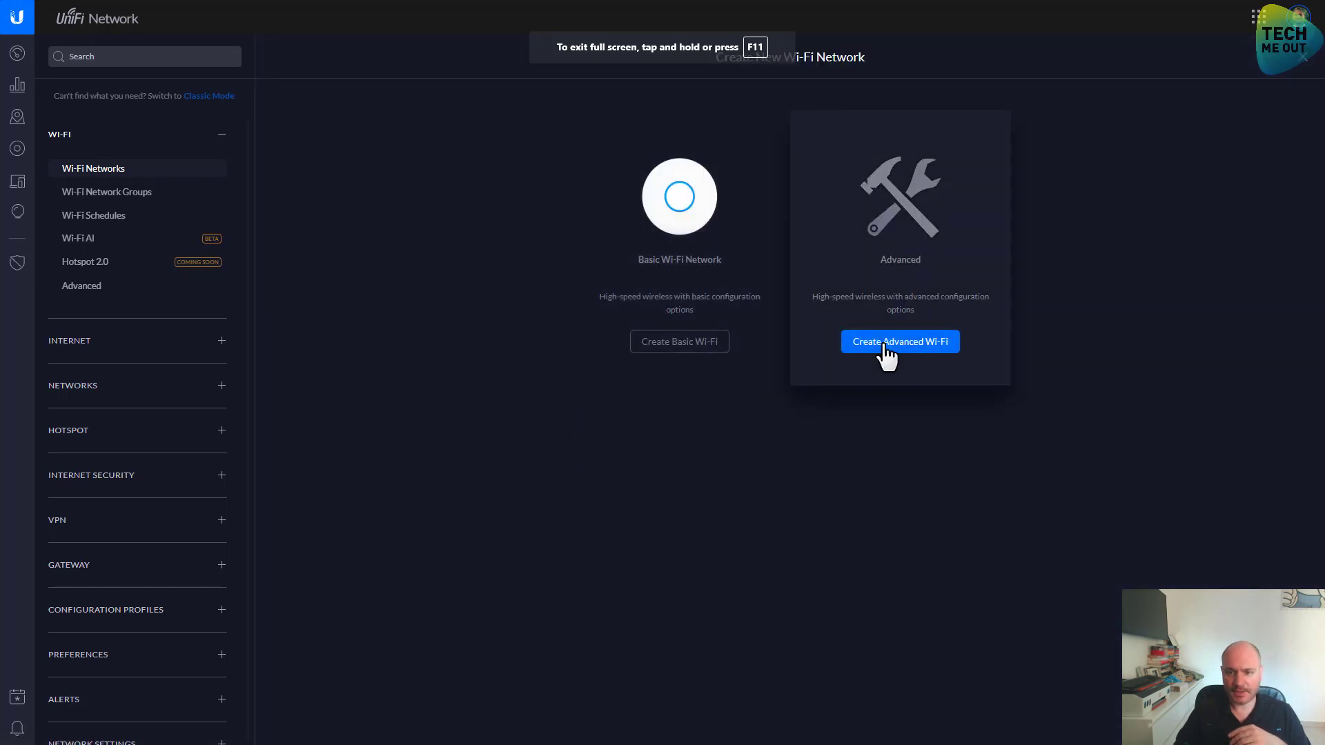
{"action": "left_click", "coordinate": [887, 350]}
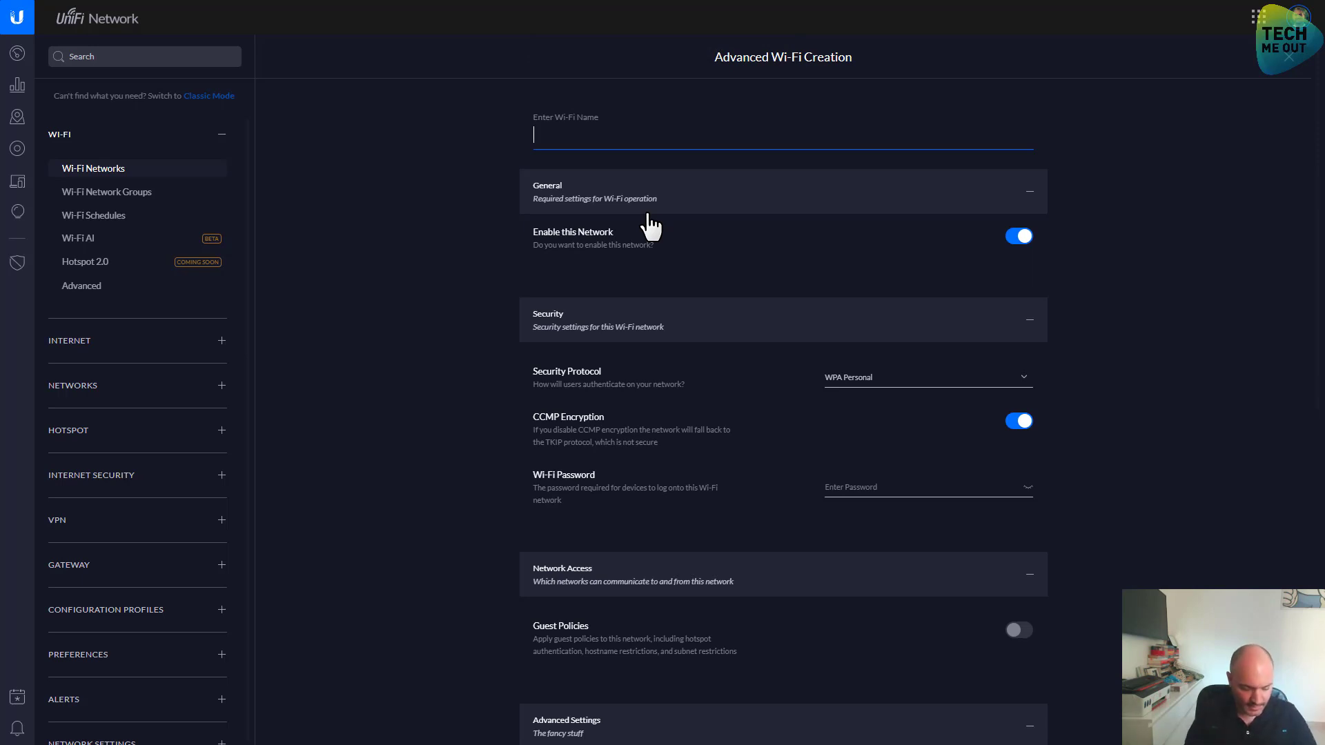
Name the network 'Wasteland WiFi', keep WPA Personal security, and enter its password
{"action": "type", "text": "Wasteland"}
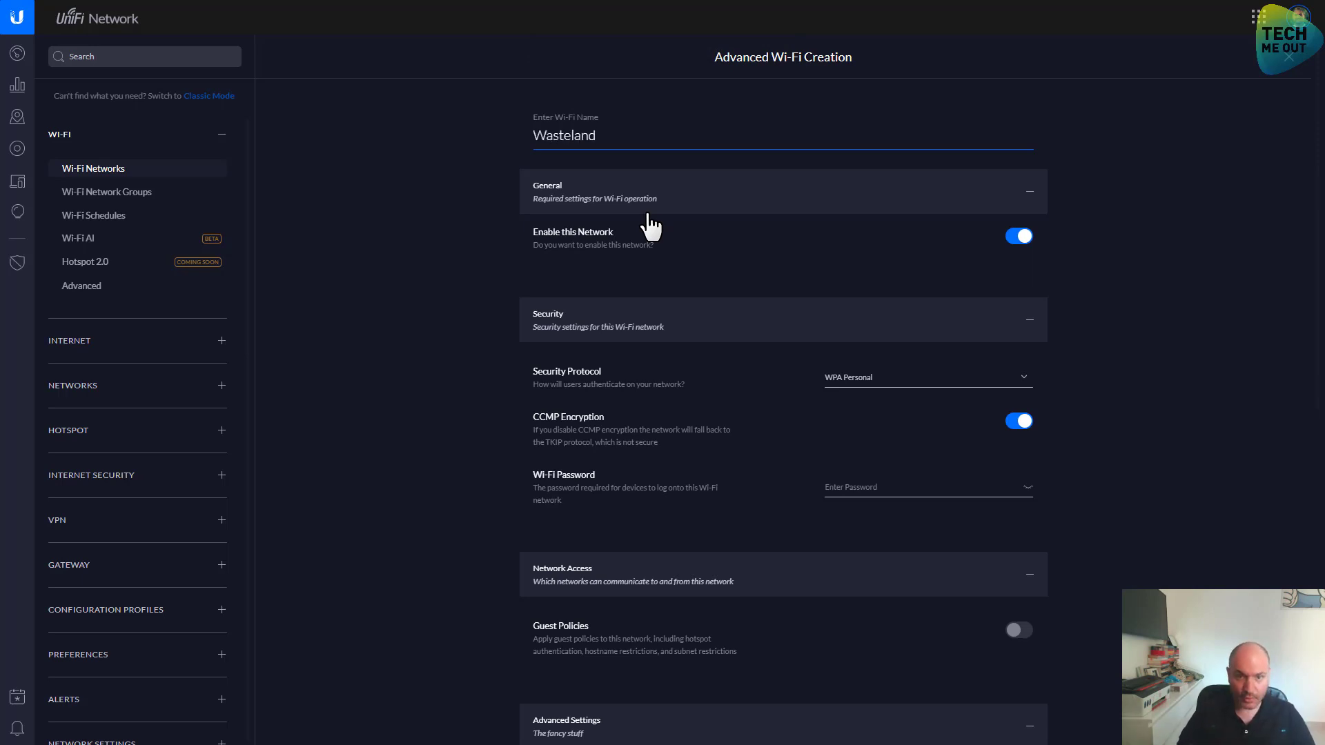
{"action": "type", "text": " WiFi"}
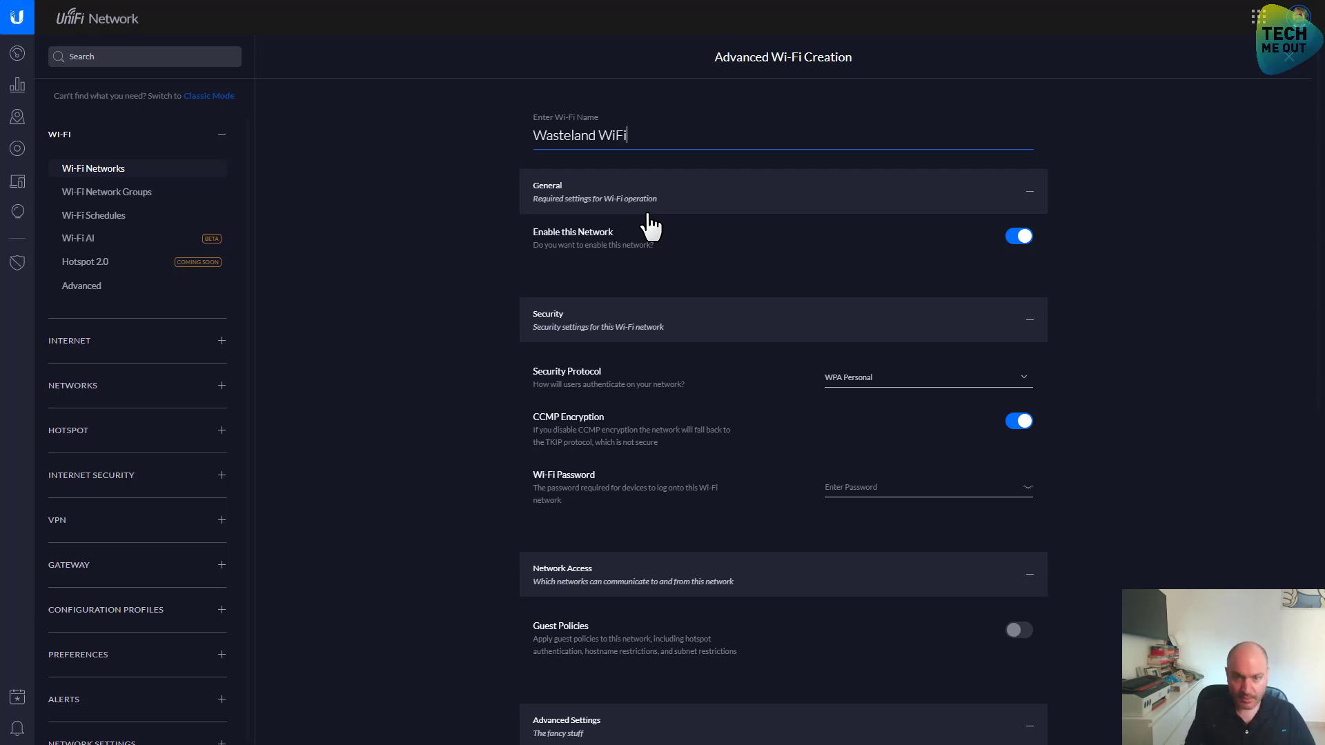
{"action": "scroll", "coordinate": [1112, 295], "scroll_direction": "down", "scroll_amount": 2}
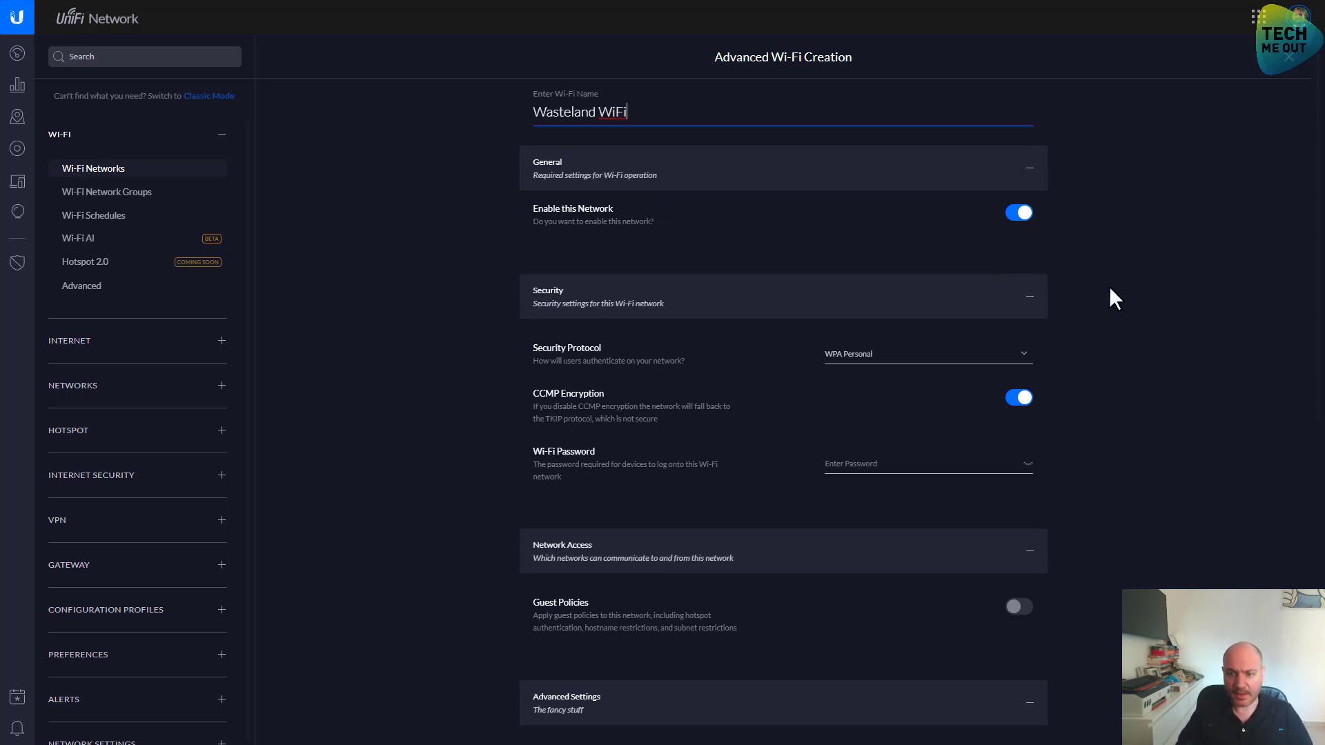
{"action": "left_click", "coordinate": [857, 268]}
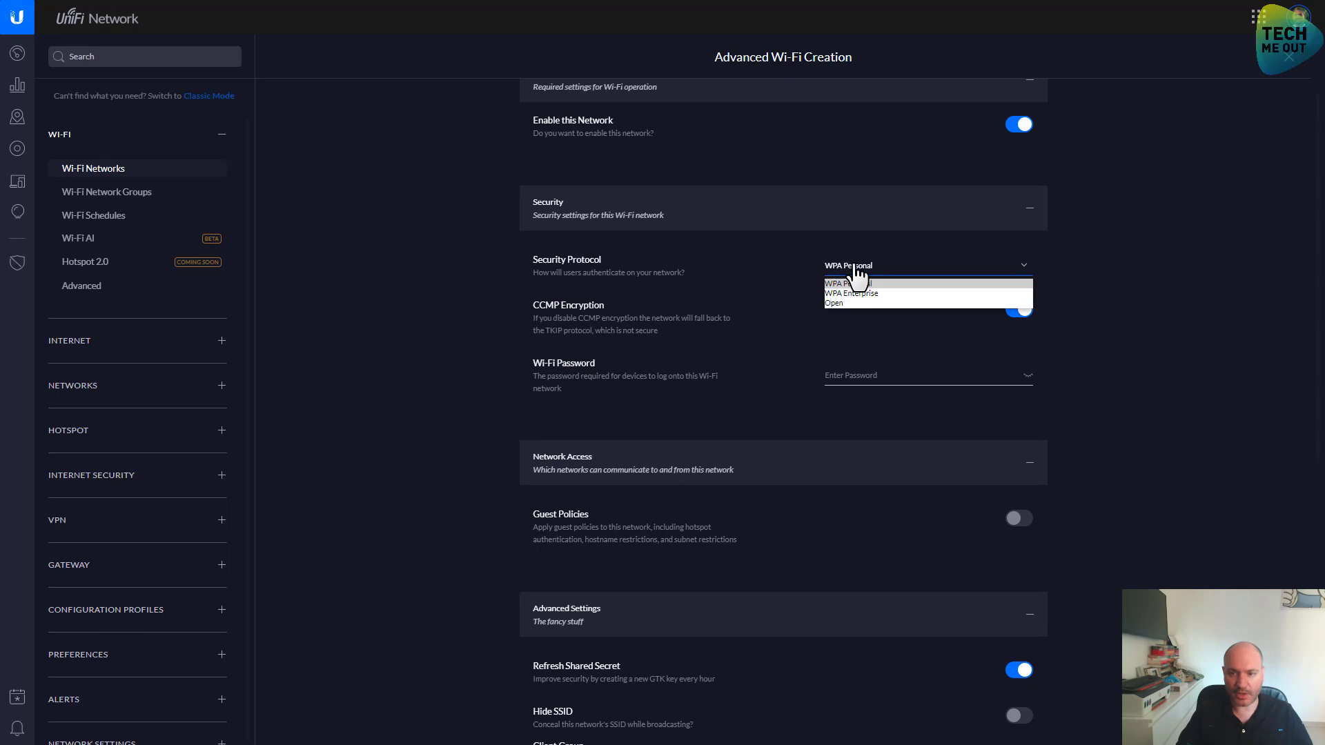
{"action": "left_click", "coordinate": [856, 283]}
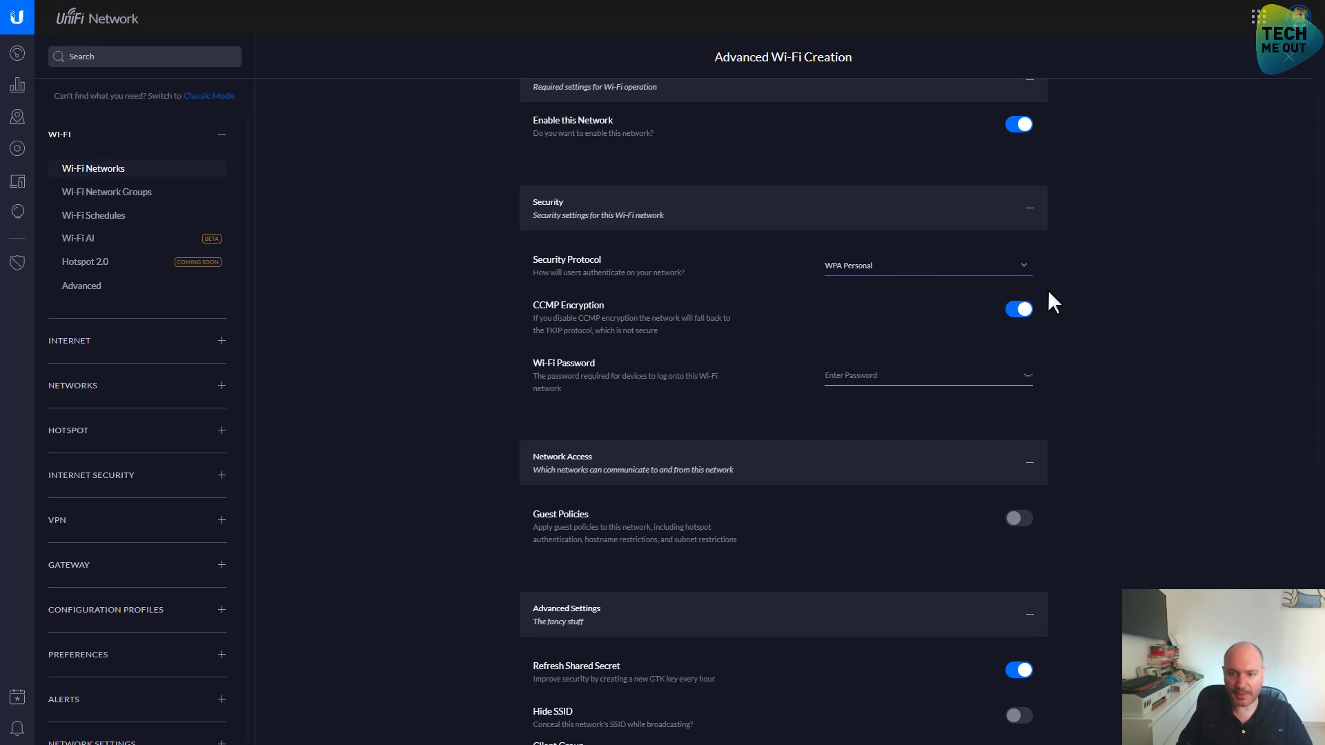
{"action": "left_click", "coordinate": [854, 375]}
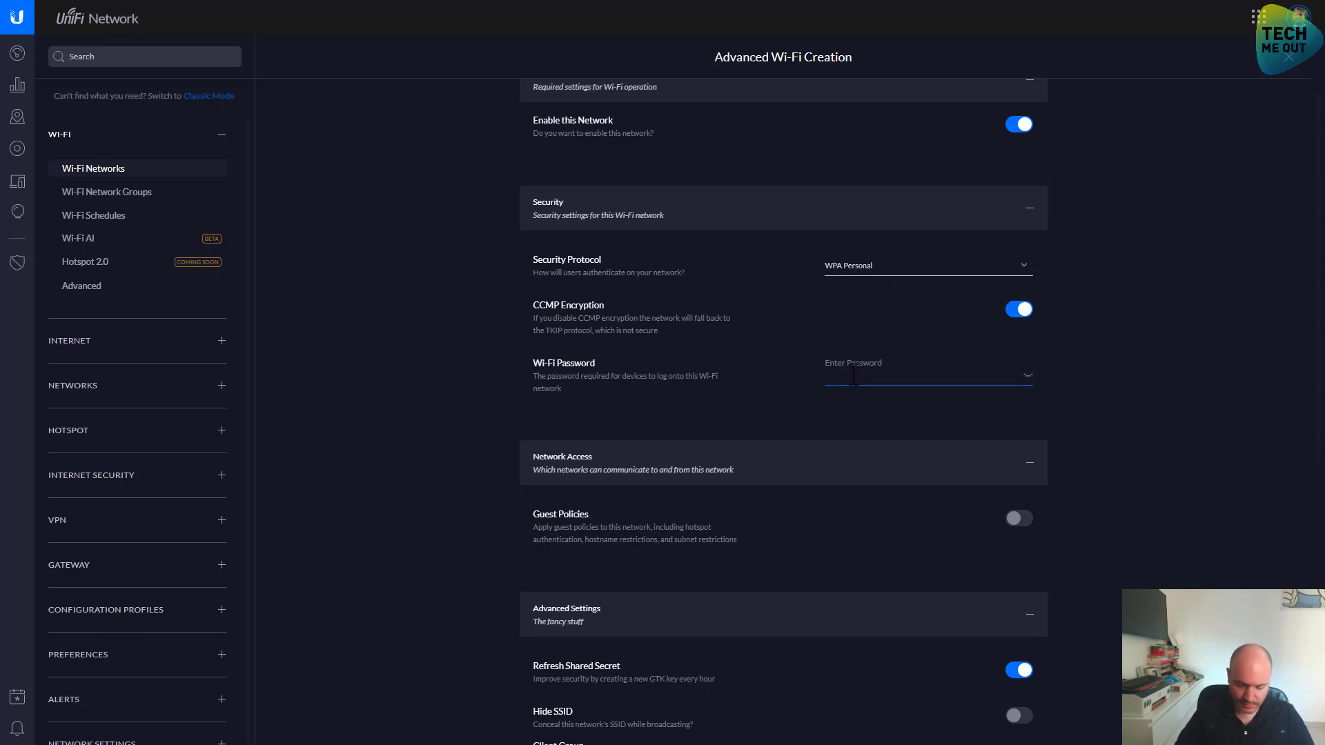
{"action": "type", "text": "••••••••••"}
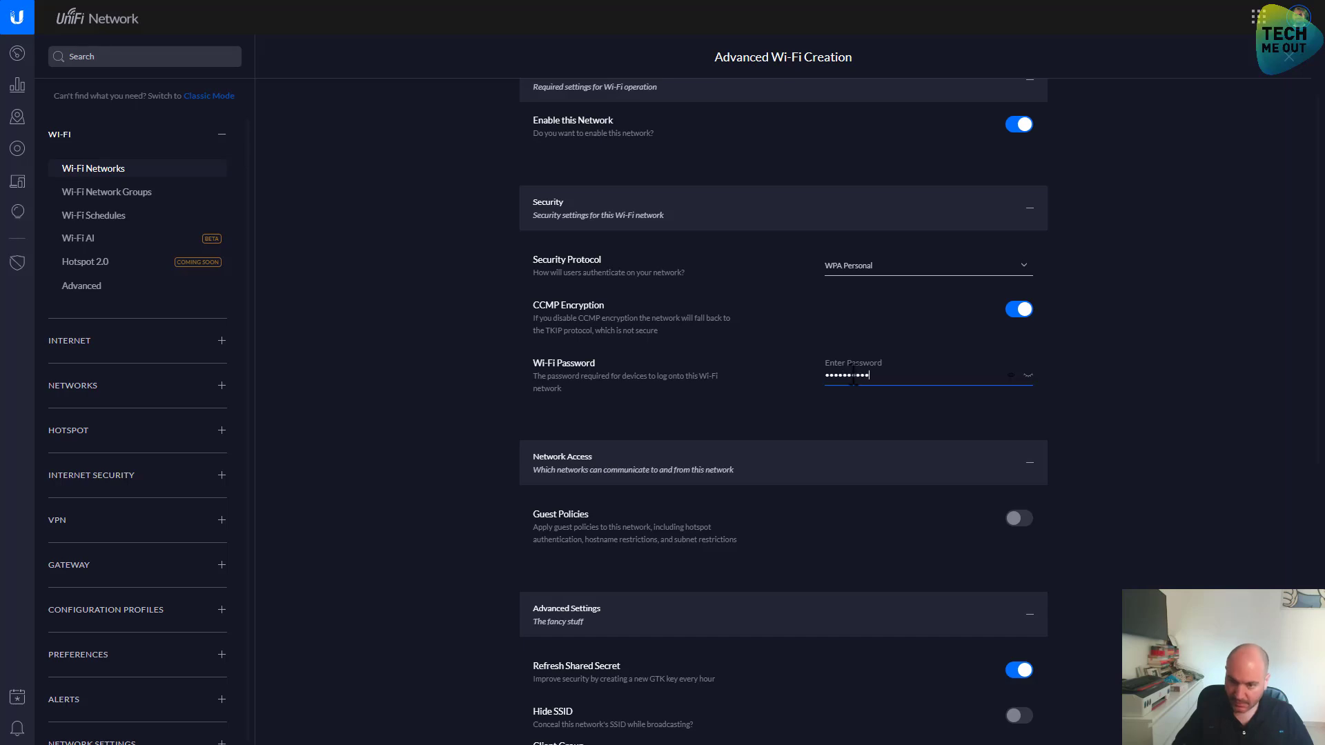
{"action": "left_click", "coordinate": [1148, 483]}
{"action": "scroll", "coordinate": [1148, 483], "scroll_direction": "down", "scroll_amount": 5}
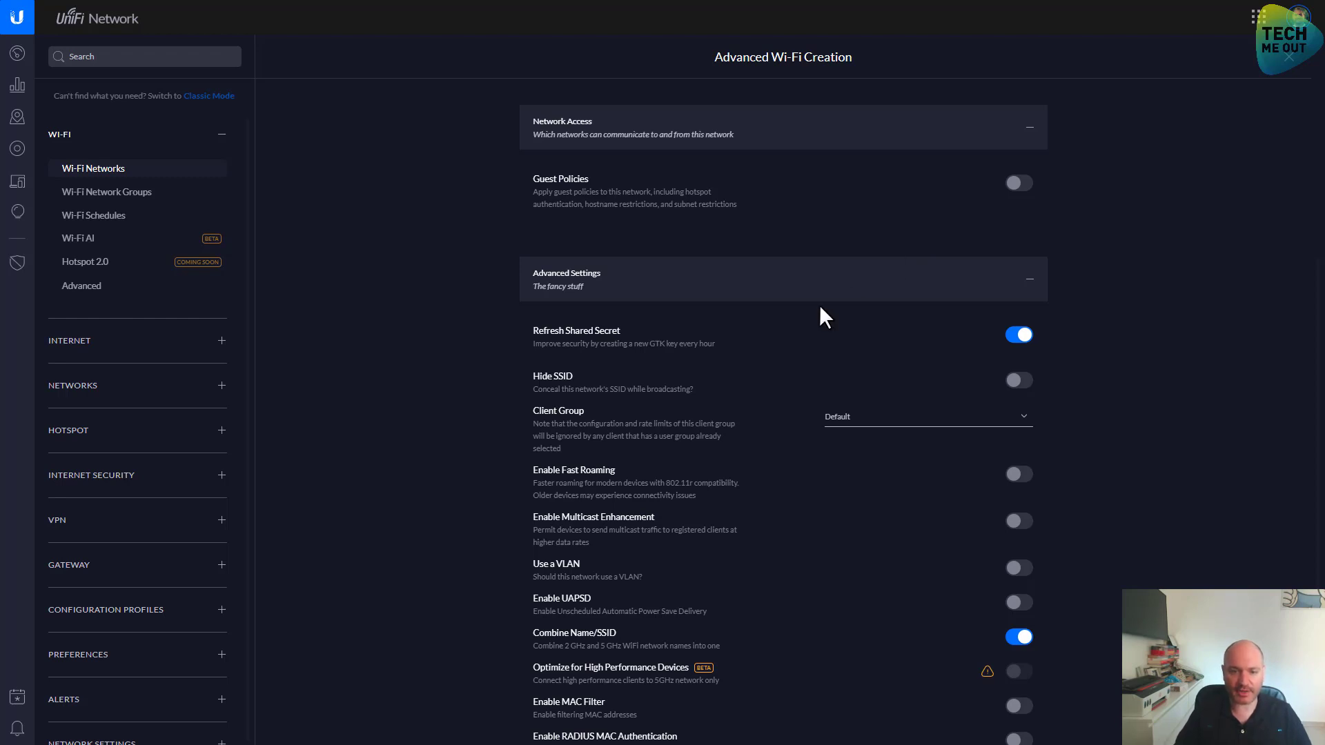
{"action": "scroll", "coordinate": [654, 373], "scroll_direction": "down", "scroll_amount": 2}
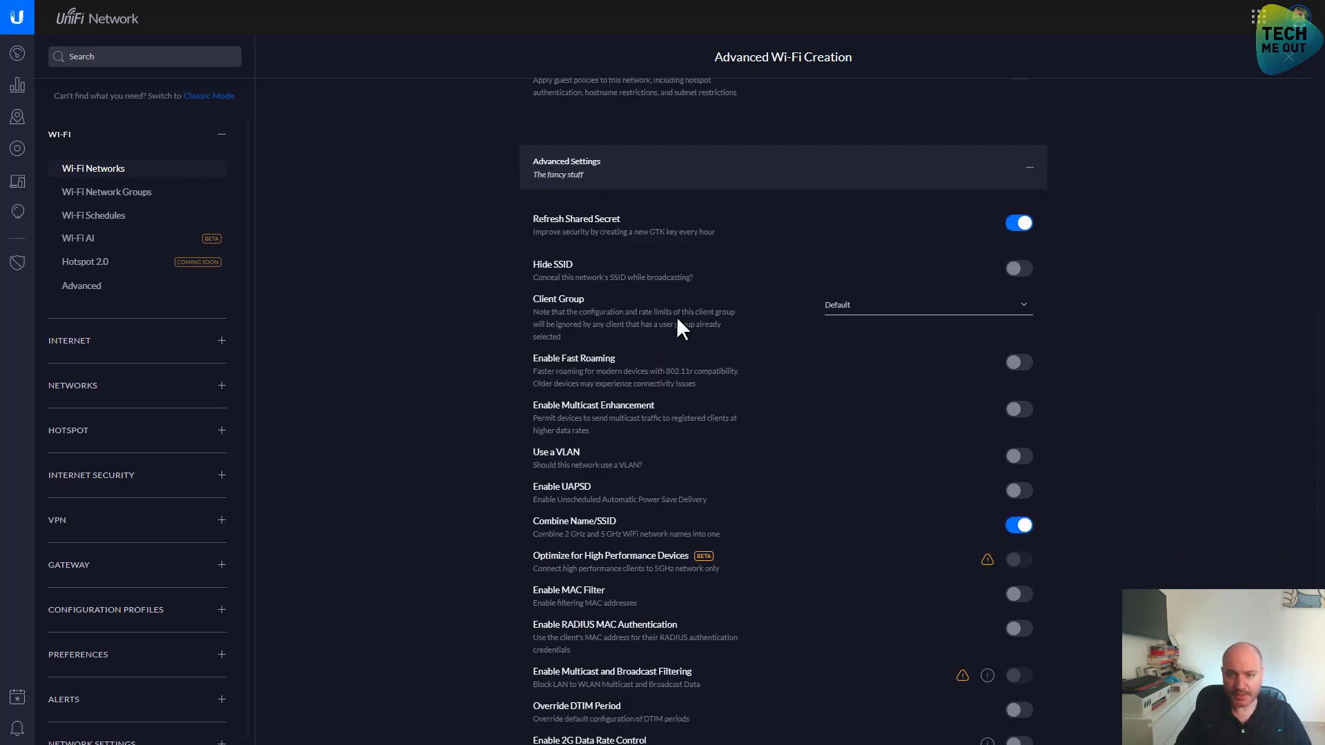
{"action": "scroll", "coordinate": [835, 364], "scroll_direction": "down", "scroll_amount": 2}
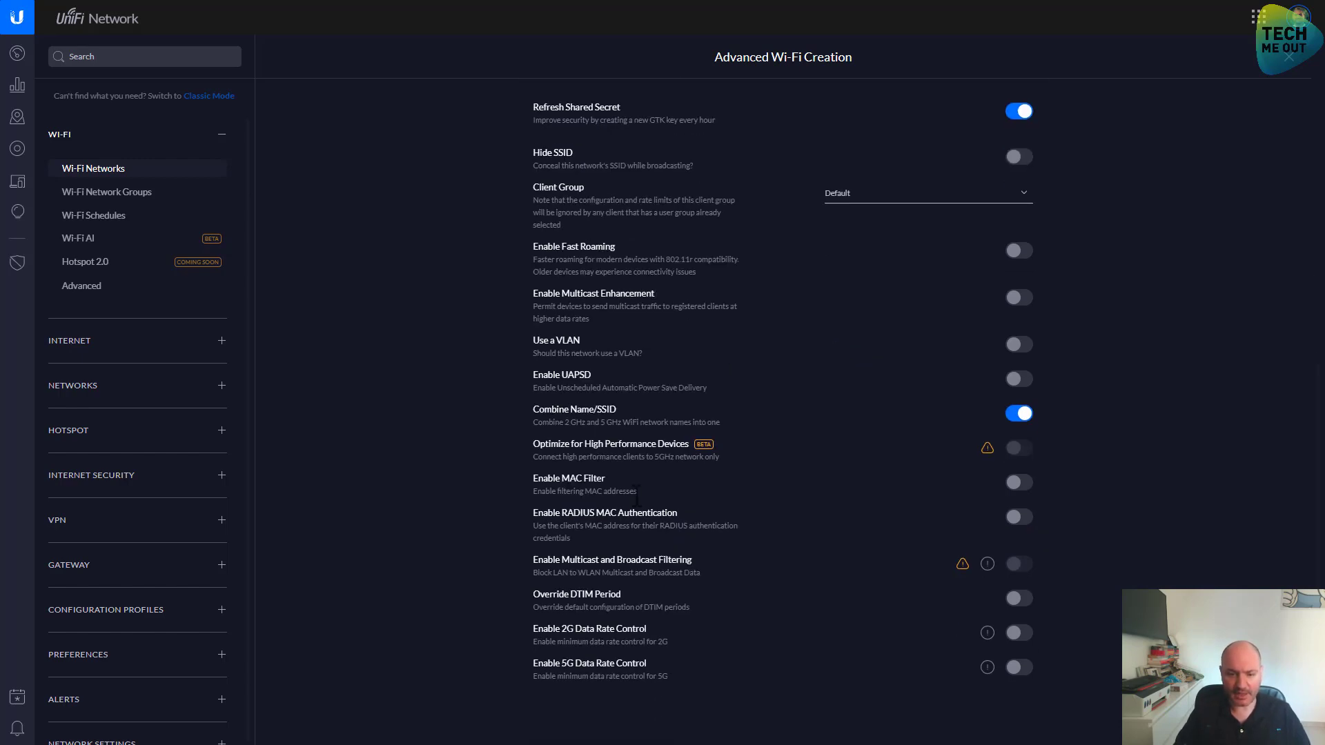
{"action": "scroll", "coordinate": [653, 545], "scroll_direction": "down", "scroll_amount": 3}
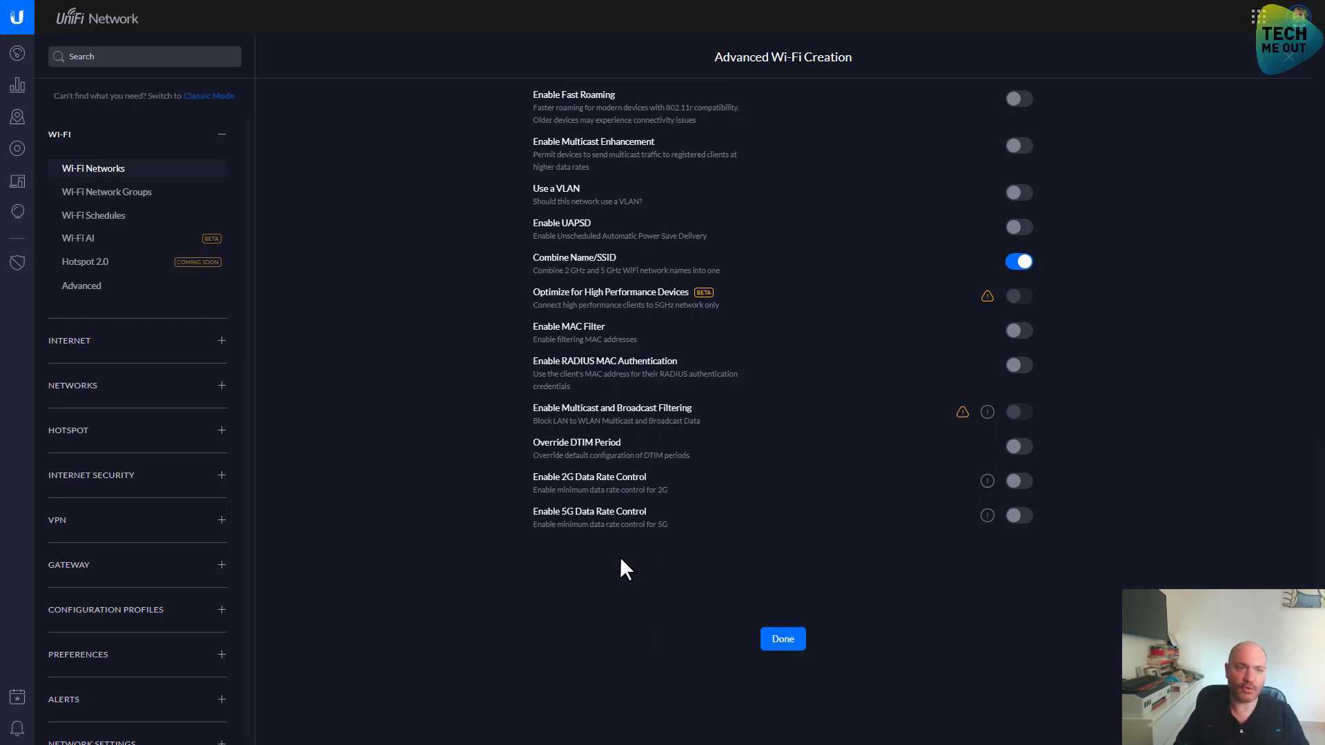
Save Wasteland WiFi, then view Wi-Fi Advanced and the Internet General speed-test settings
{"action": "left_click", "coordinate": [763, 635]}
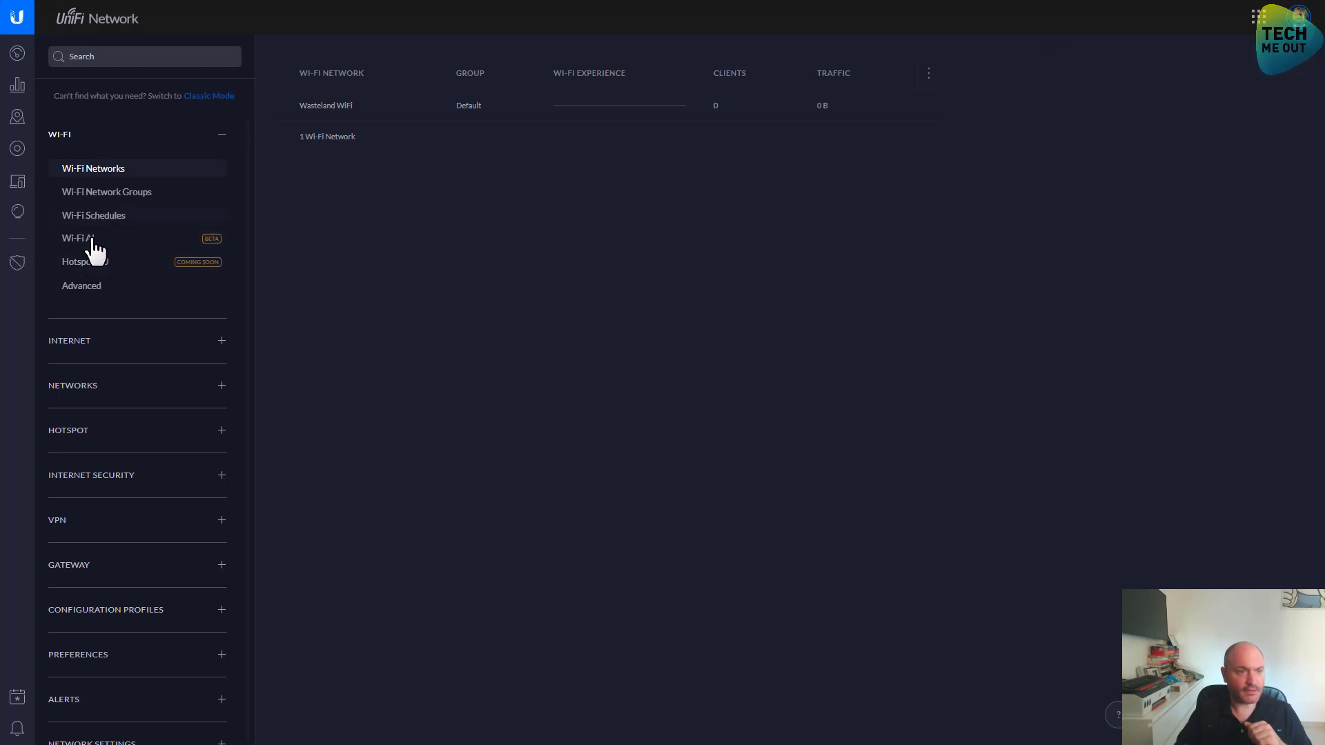
{"action": "left_click", "coordinate": [92, 290]}
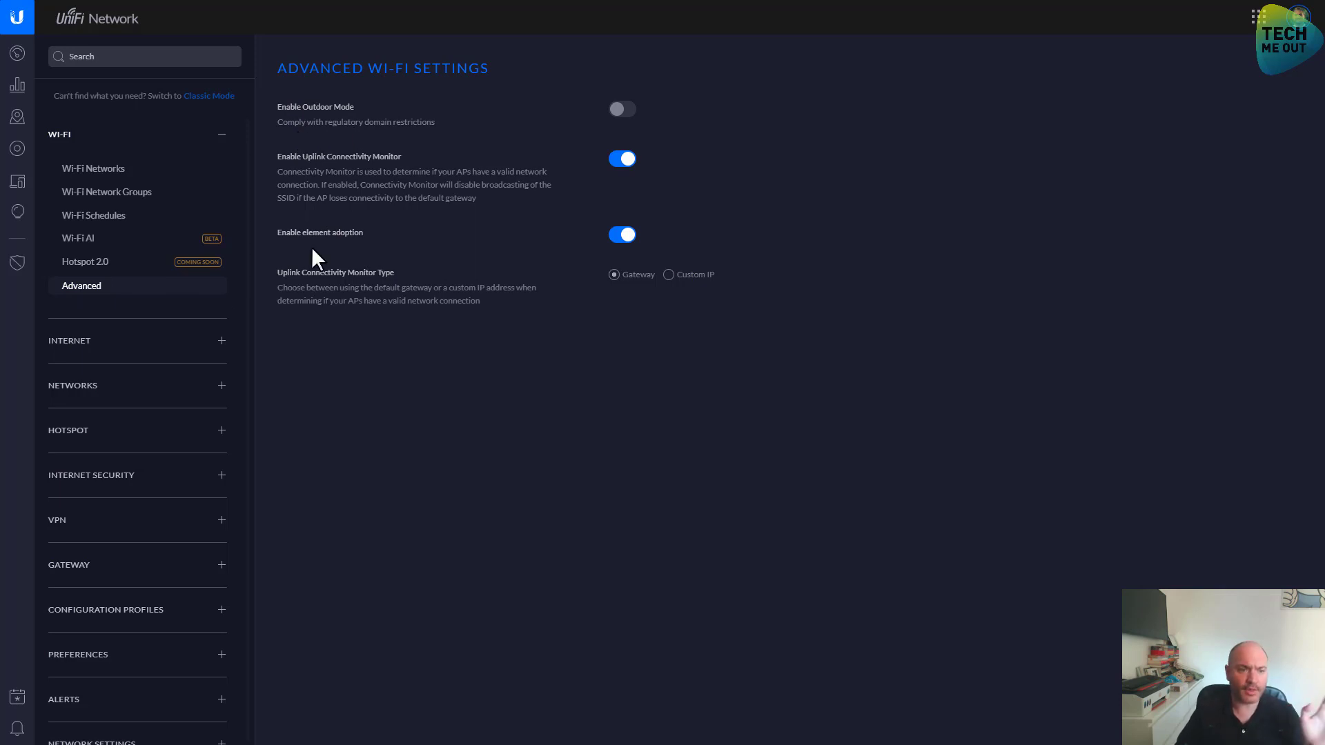
{"action": "left_click", "coordinate": [107, 345]}
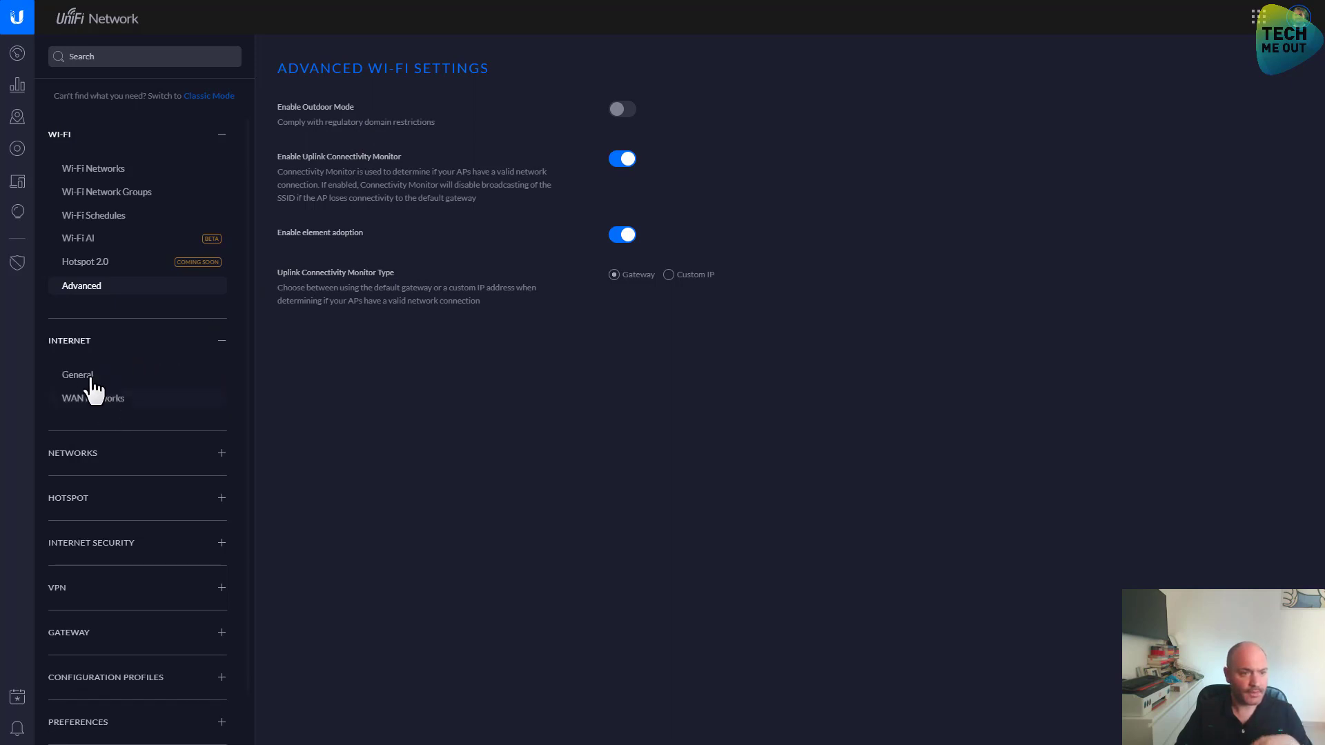
{"action": "left_click", "coordinate": [82, 376]}
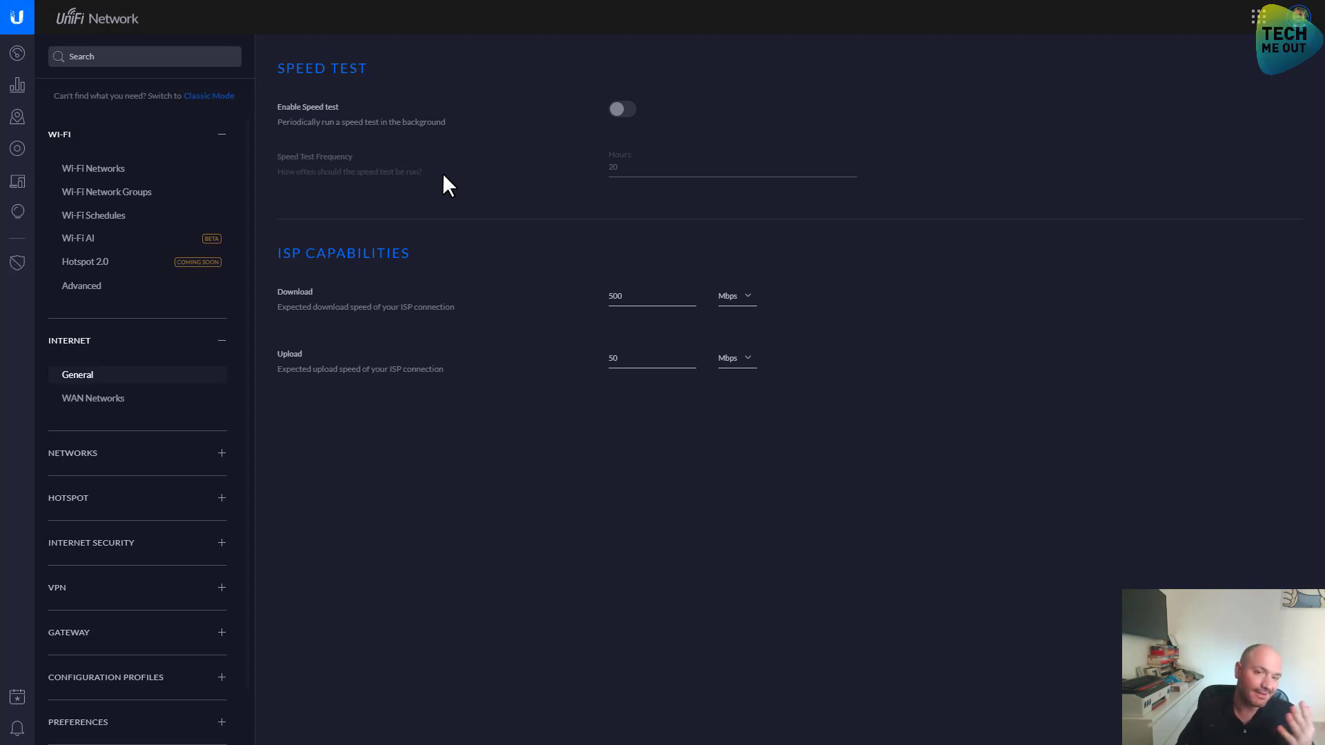
{"action": "left_click", "coordinate": [144, 398]}
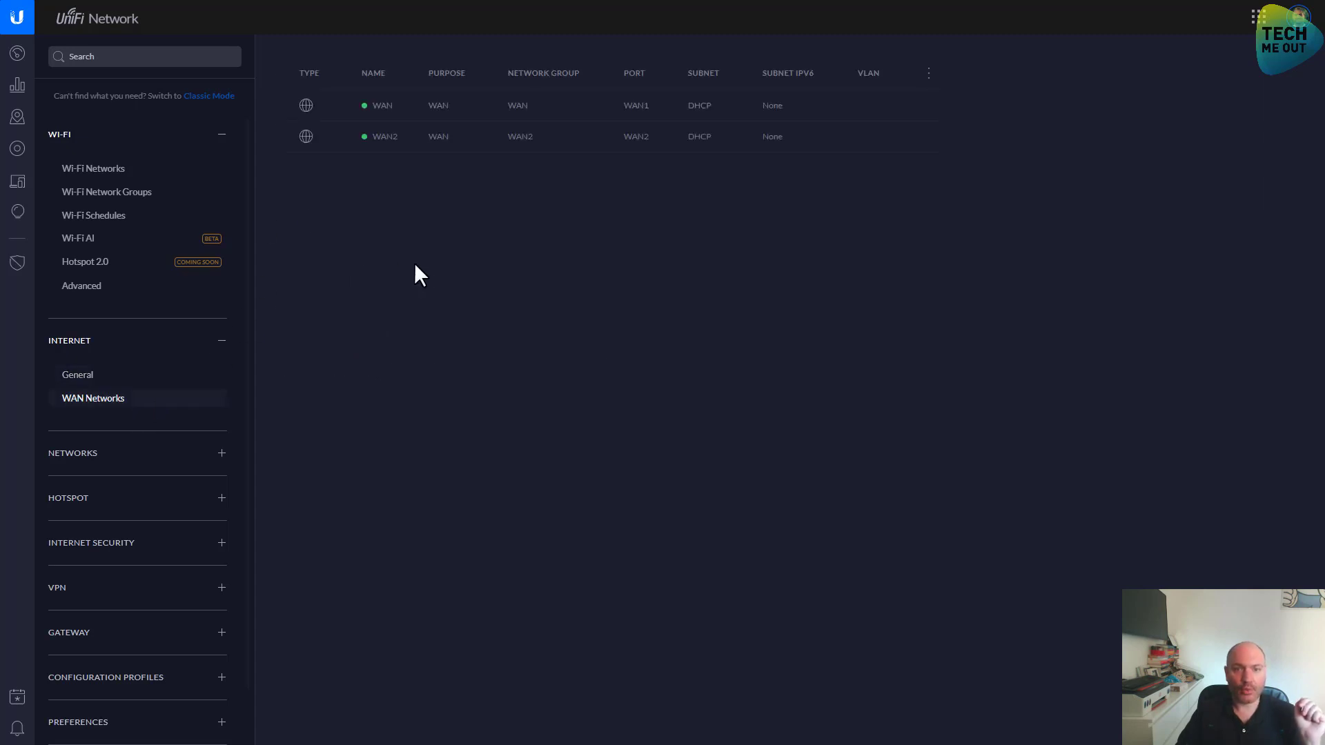
{"action": "mouse_move", "coordinate": [423, 138]}
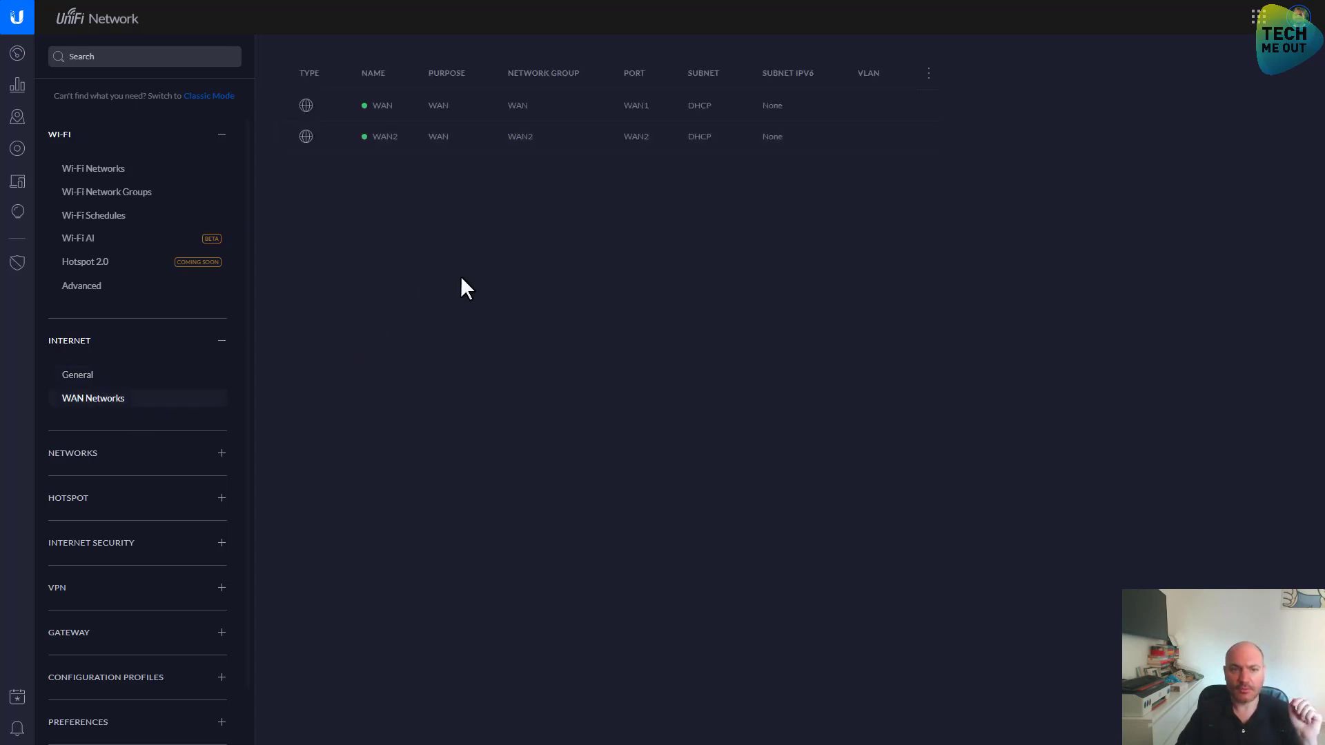
{"action": "mouse_move", "coordinate": [757, 111]}
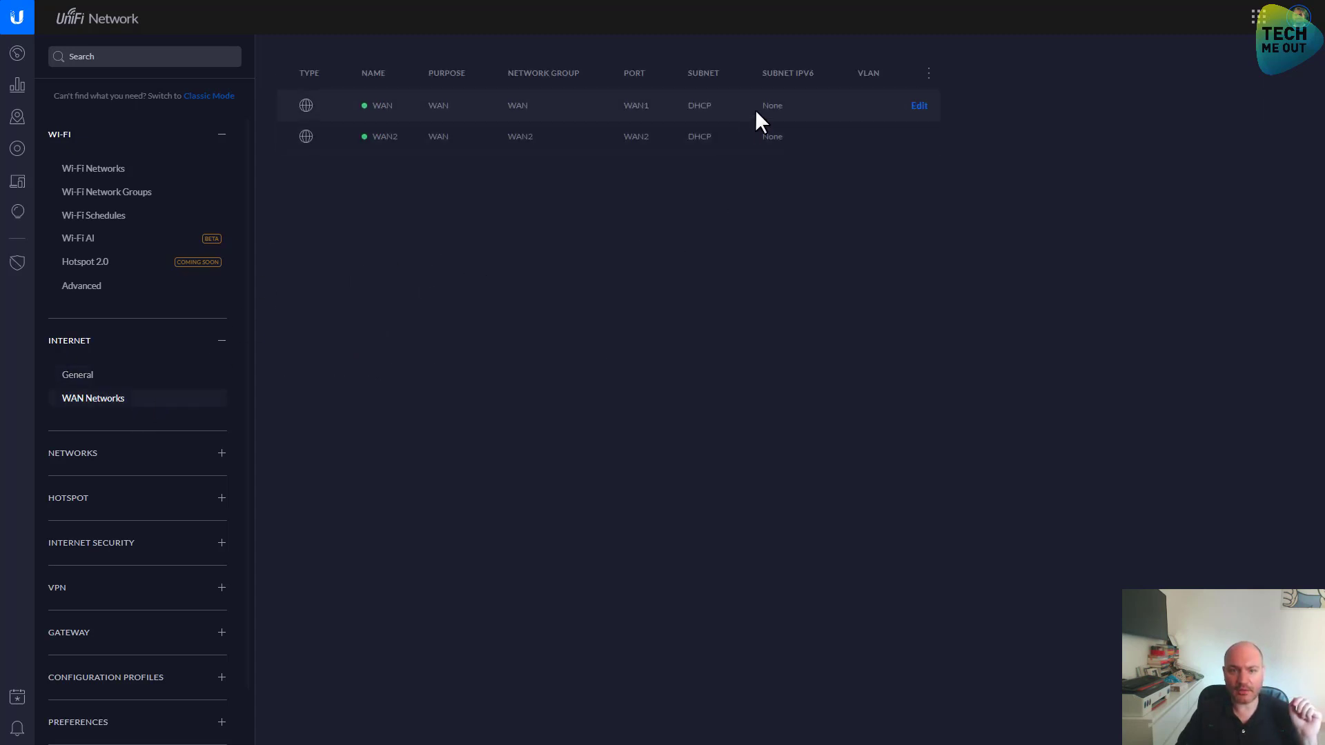
{"action": "left_click", "coordinate": [915, 107]}
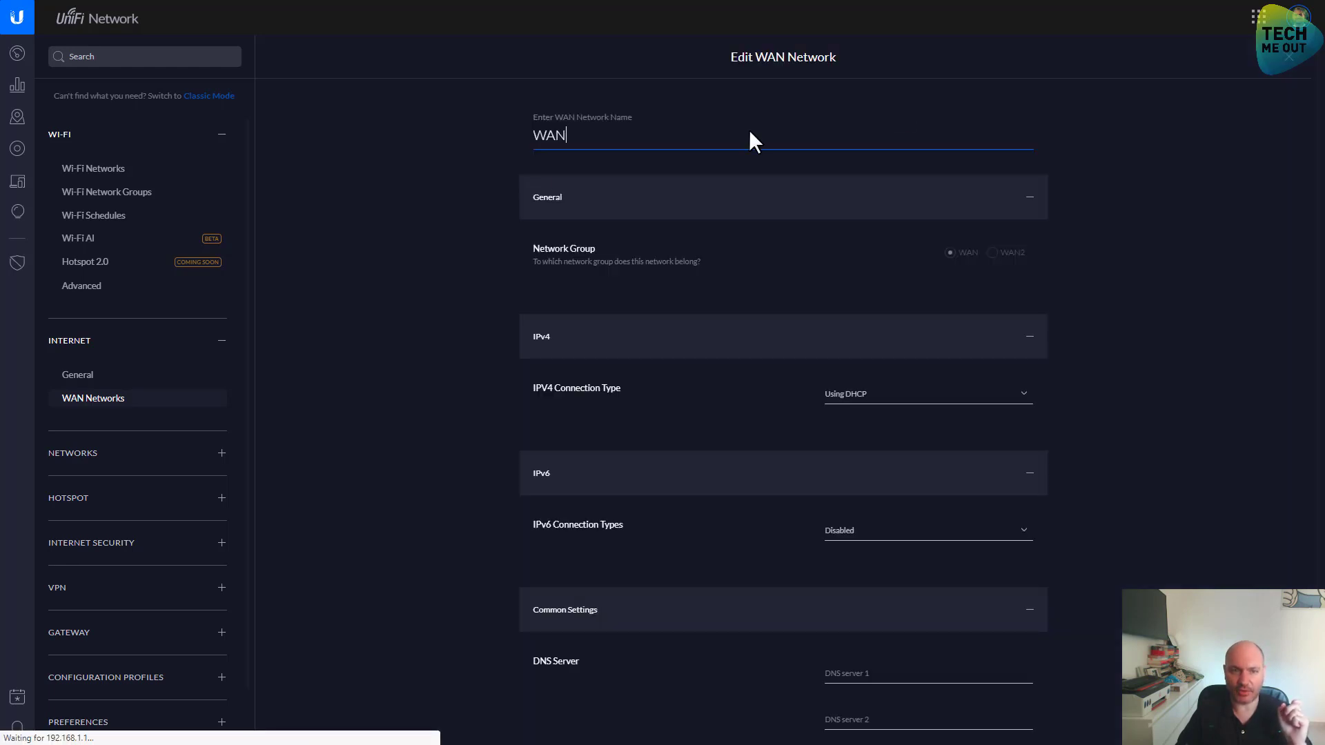
{"action": "scroll", "coordinate": [1091, 355], "scroll_direction": "down", "scroll_amount": 3}
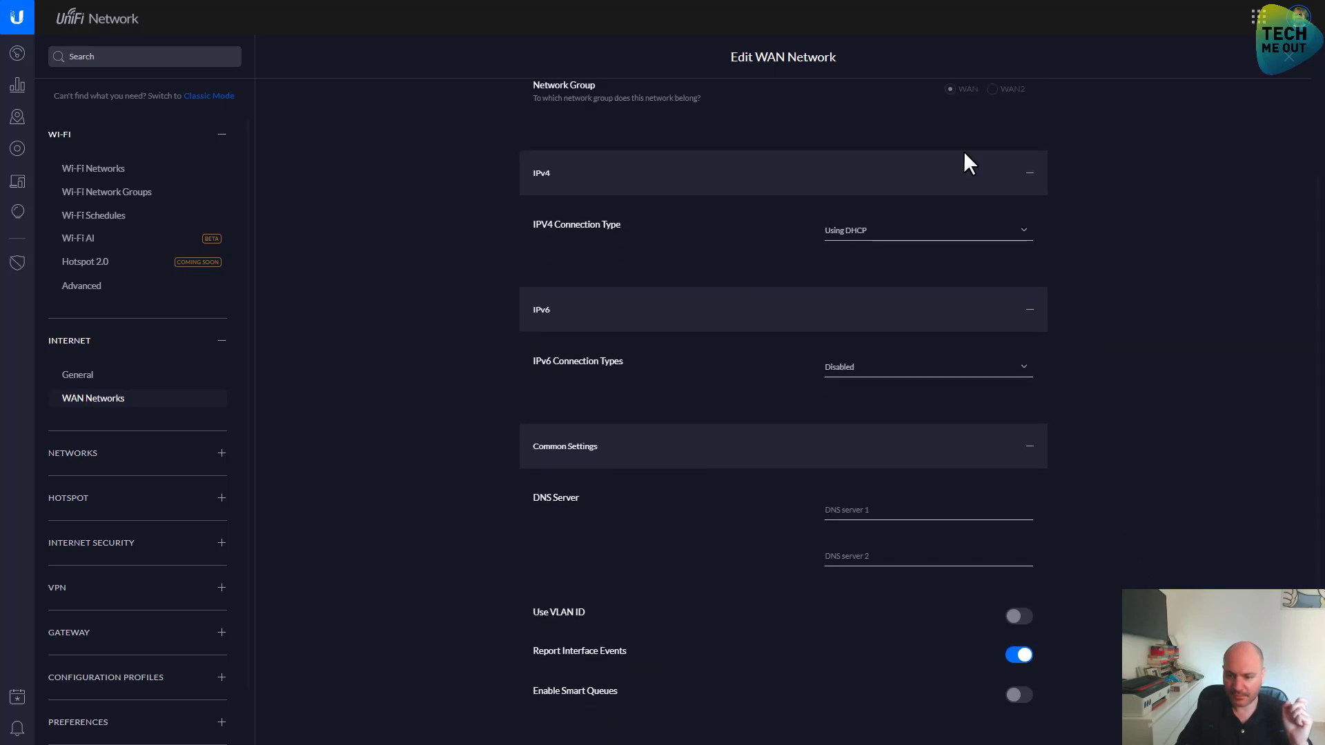
{"action": "scroll", "coordinate": [960, 193], "scroll_direction": "up", "scroll_amount": 3}
{"action": "left_click", "coordinate": [1288, 57]}
{"action": "mouse_move", "coordinate": [770, 155]}
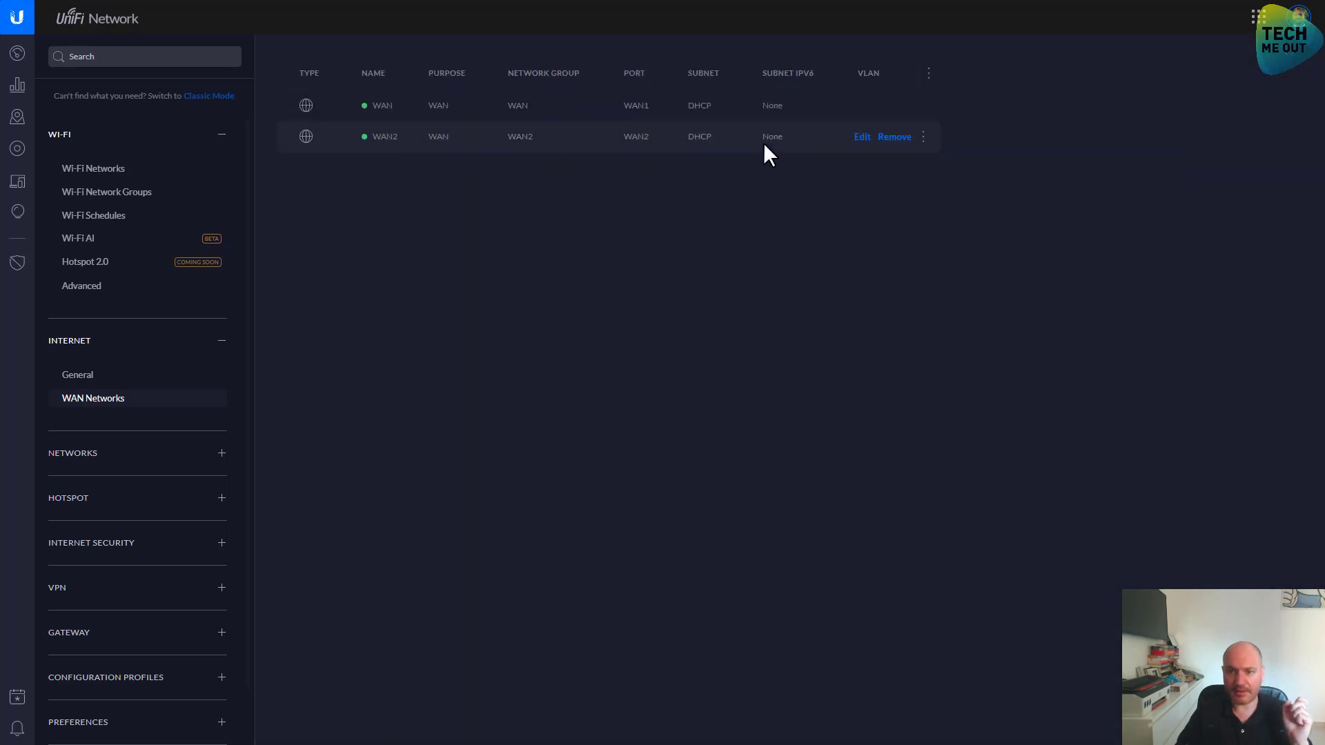
{"action": "left_click", "coordinate": [863, 138]}
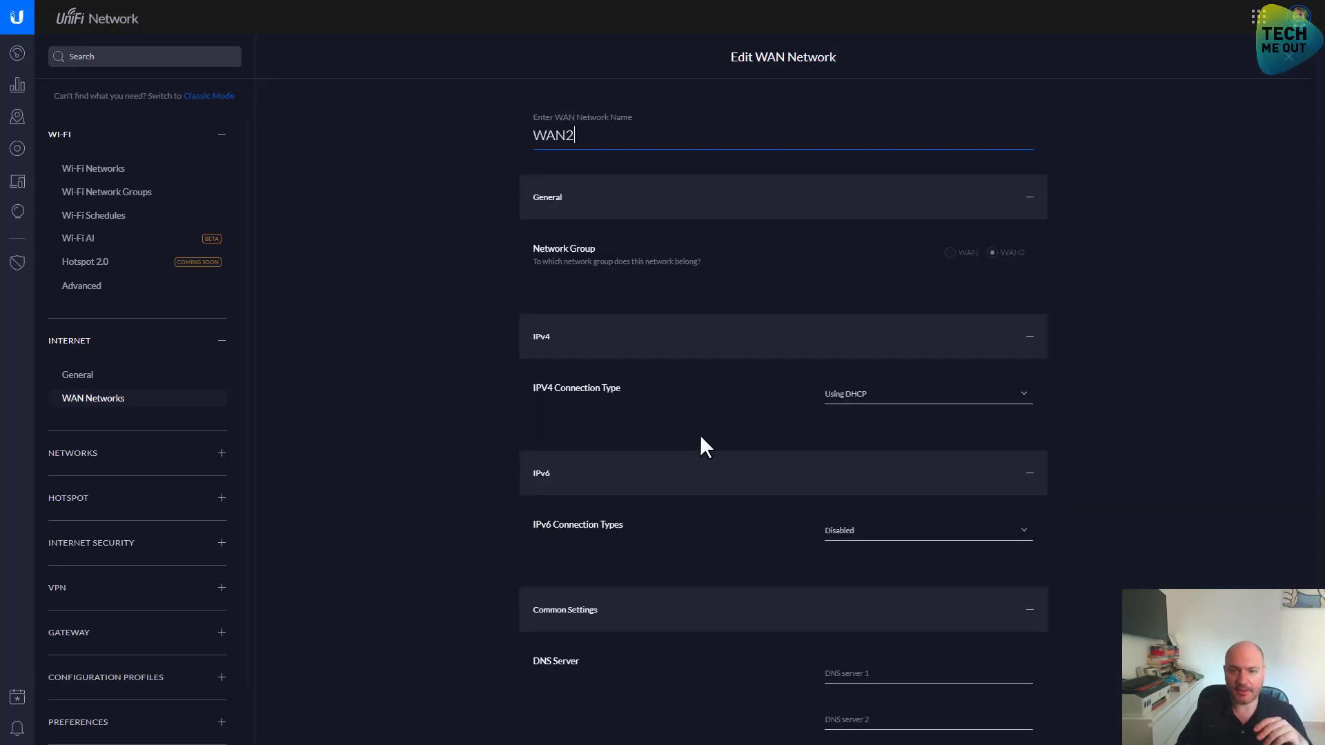
{"action": "scroll", "coordinate": [1128, 381], "scroll_direction": "down", "scroll_amount": 3}
{"action": "scroll", "coordinate": [1127, 381], "scroll_direction": "up", "scroll_amount": 2}
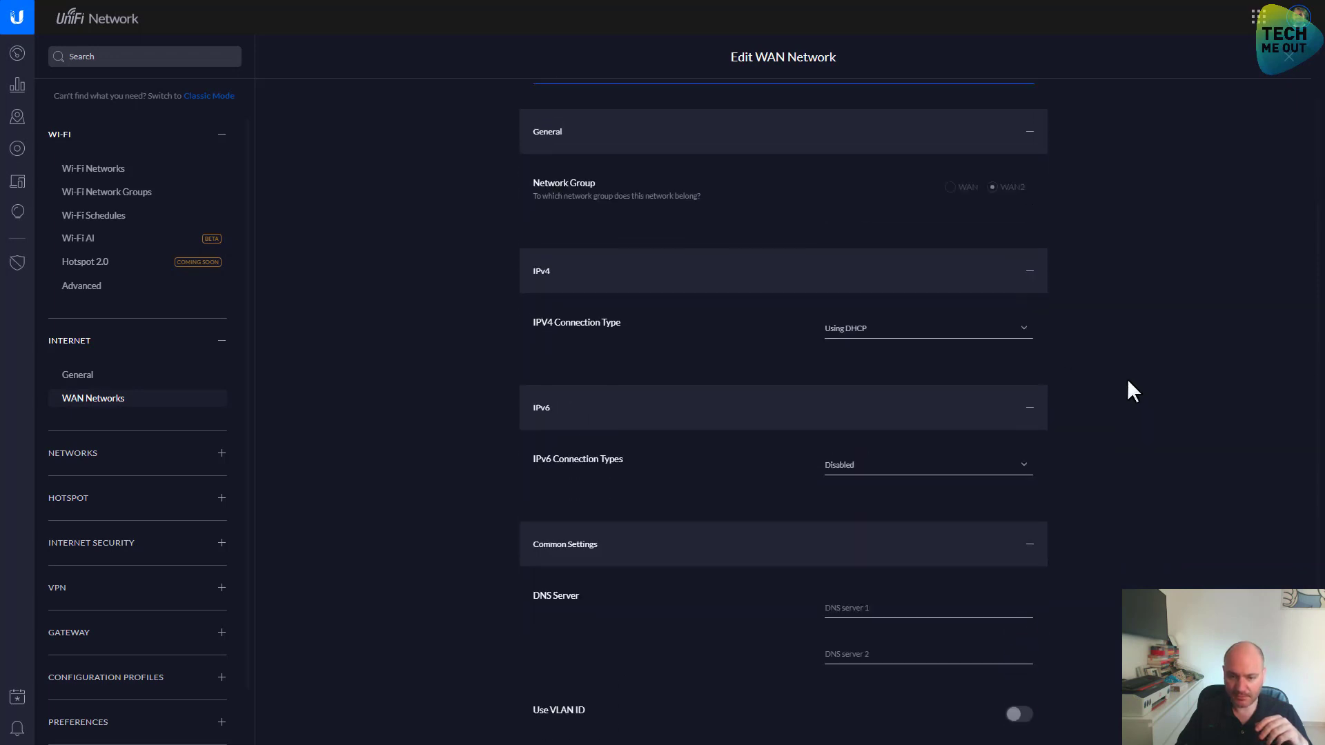
{"action": "scroll", "coordinate": [1128, 381], "scroll_direction": "down", "scroll_amount": 1}
{"action": "scroll", "coordinate": [1128, 379], "scroll_direction": "up", "scroll_amount": 2}
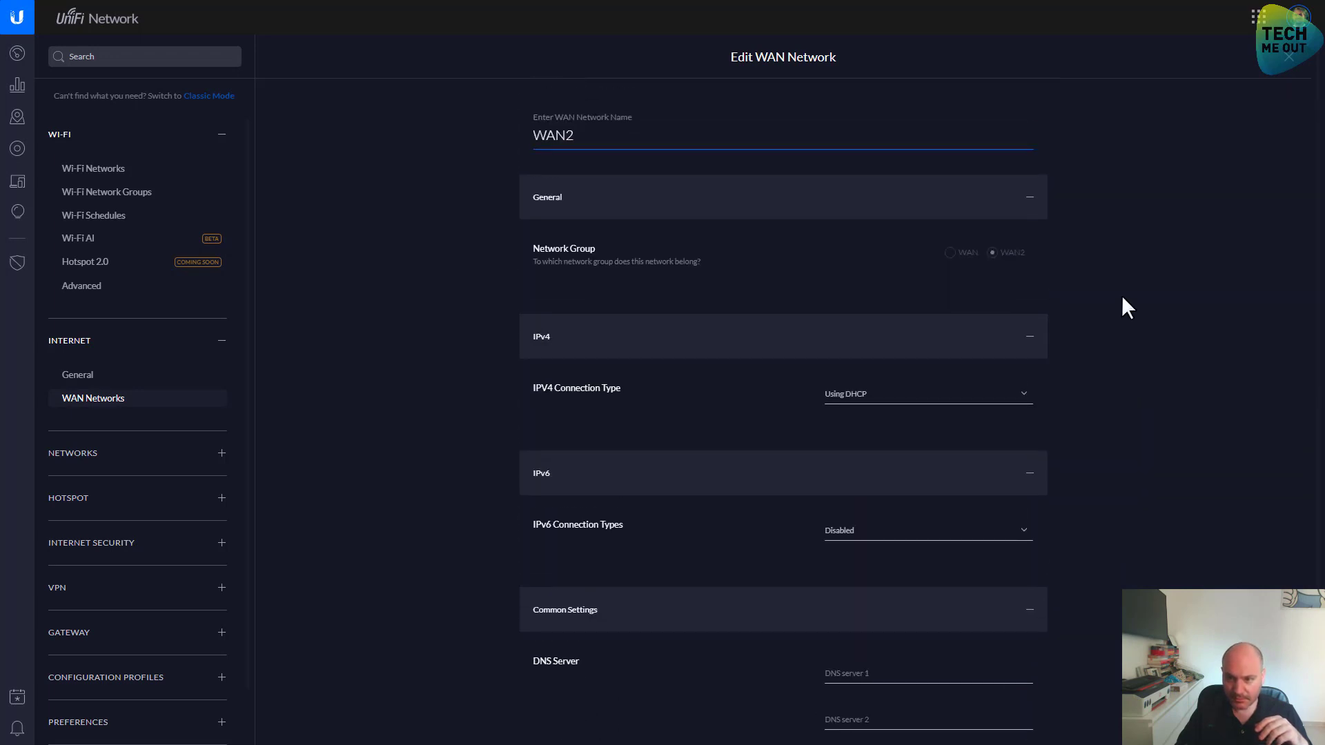
{"action": "left_click", "coordinate": [1287, 64]}
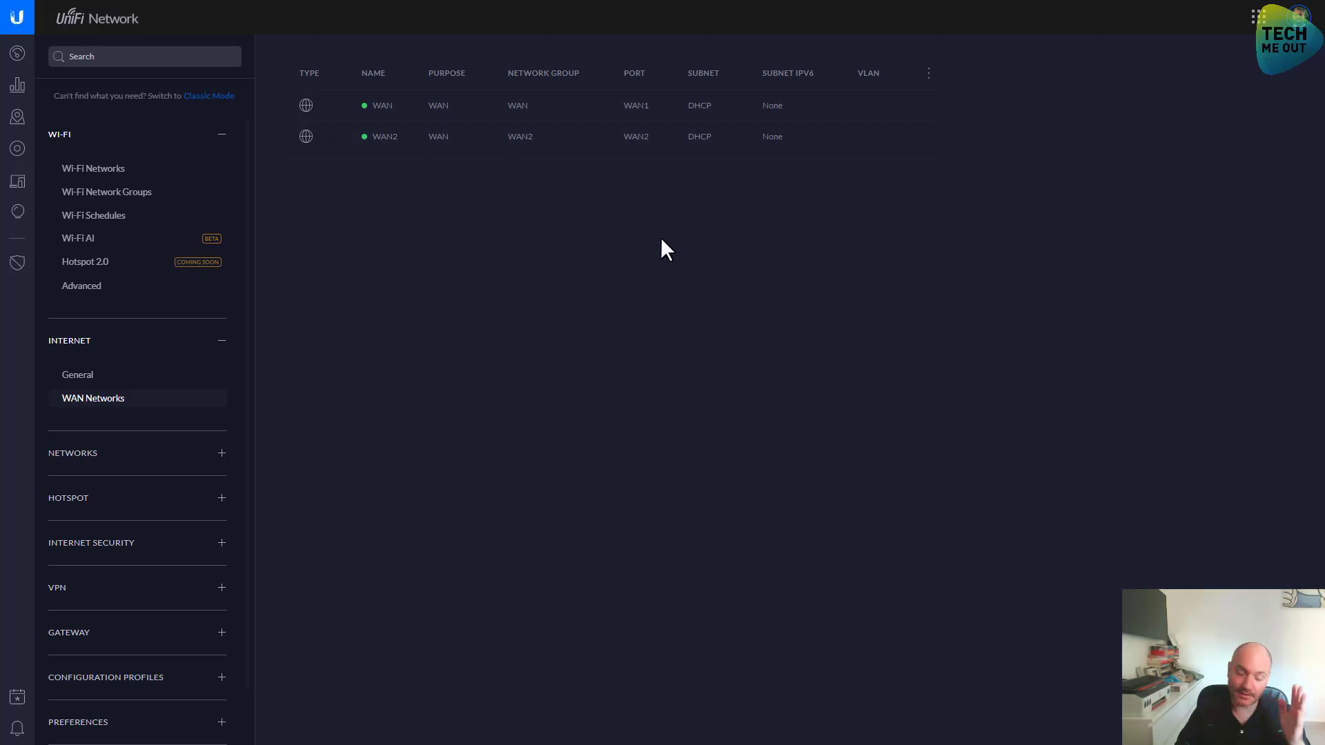
Hide the Type column in the WAN table, then show it again
{"action": "left_click", "coordinate": [929, 74]}
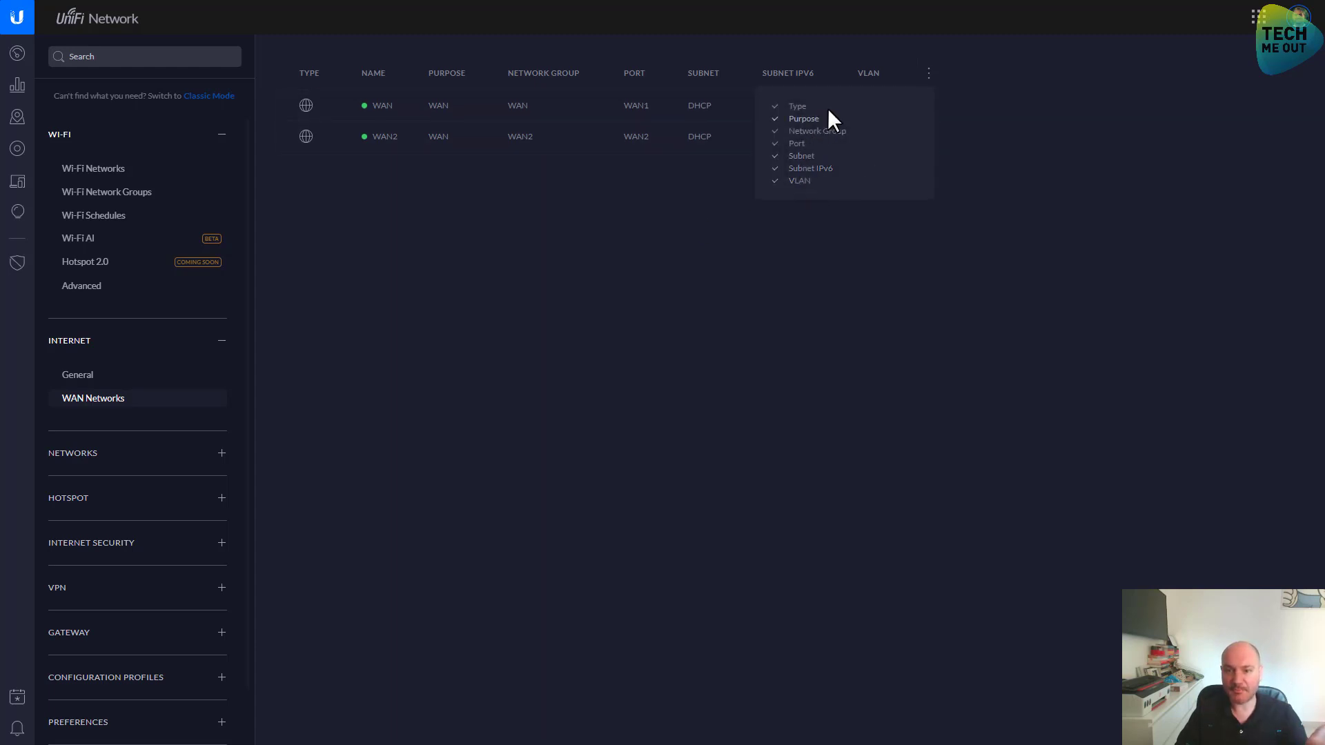
{"action": "left_click", "coordinate": [798, 108]}
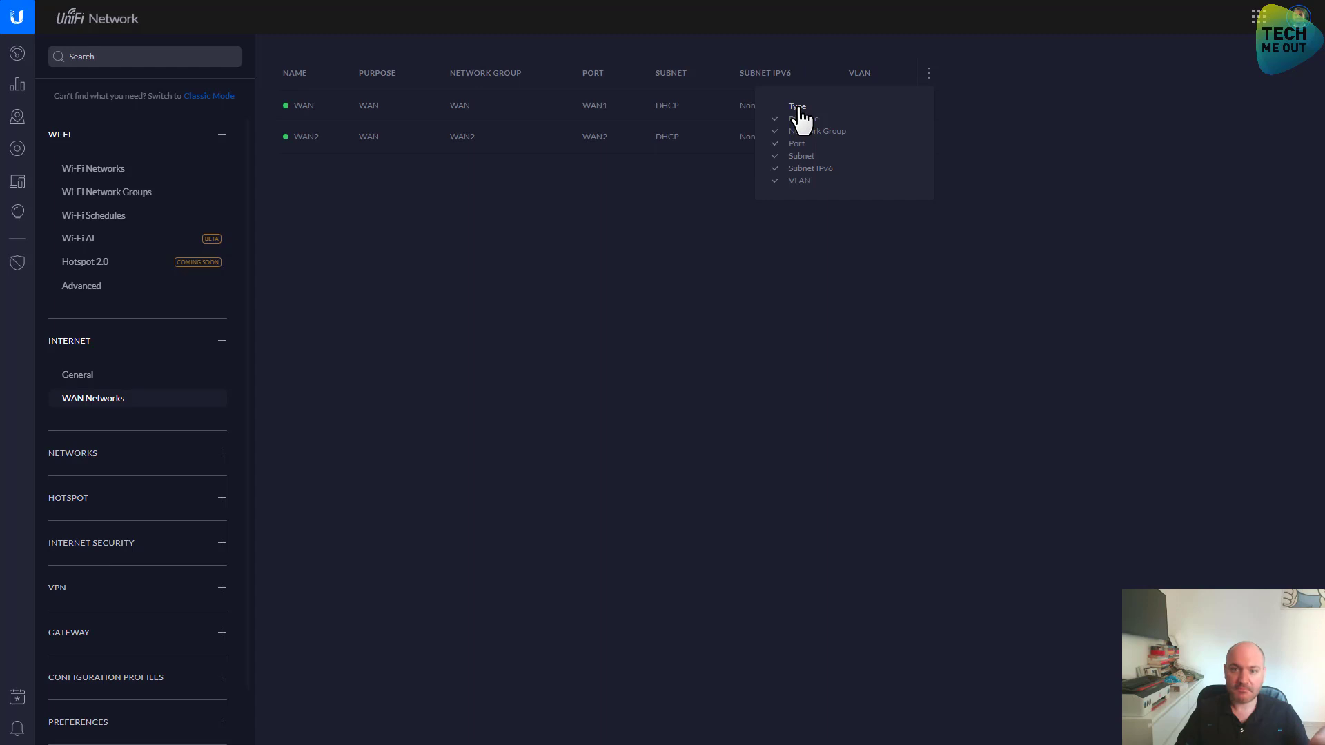
{"action": "left_click", "coordinate": [799, 108]}
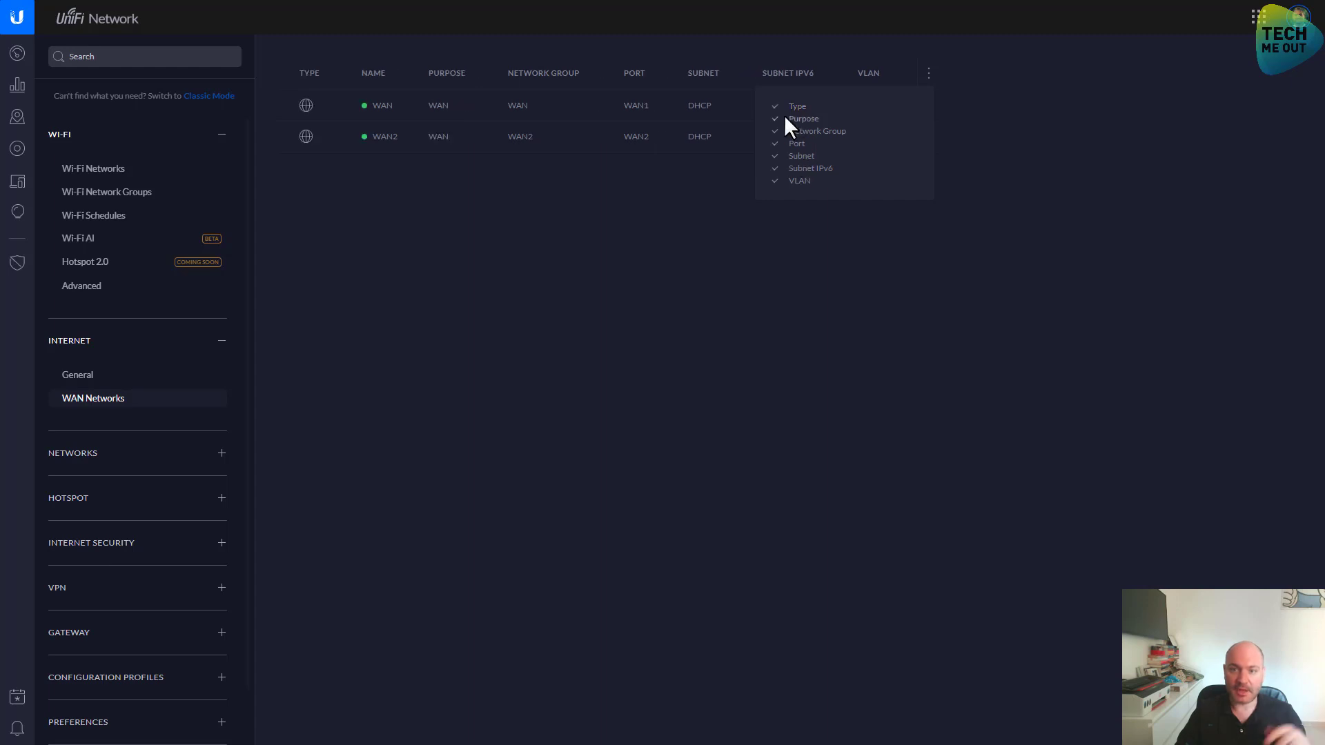
Browse Local Networks, then open Threat Management under Hotspot and Internet Security
{"action": "left_click", "coordinate": [132, 455]}
{"action": "left_click", "coordinate": [102, 490]}
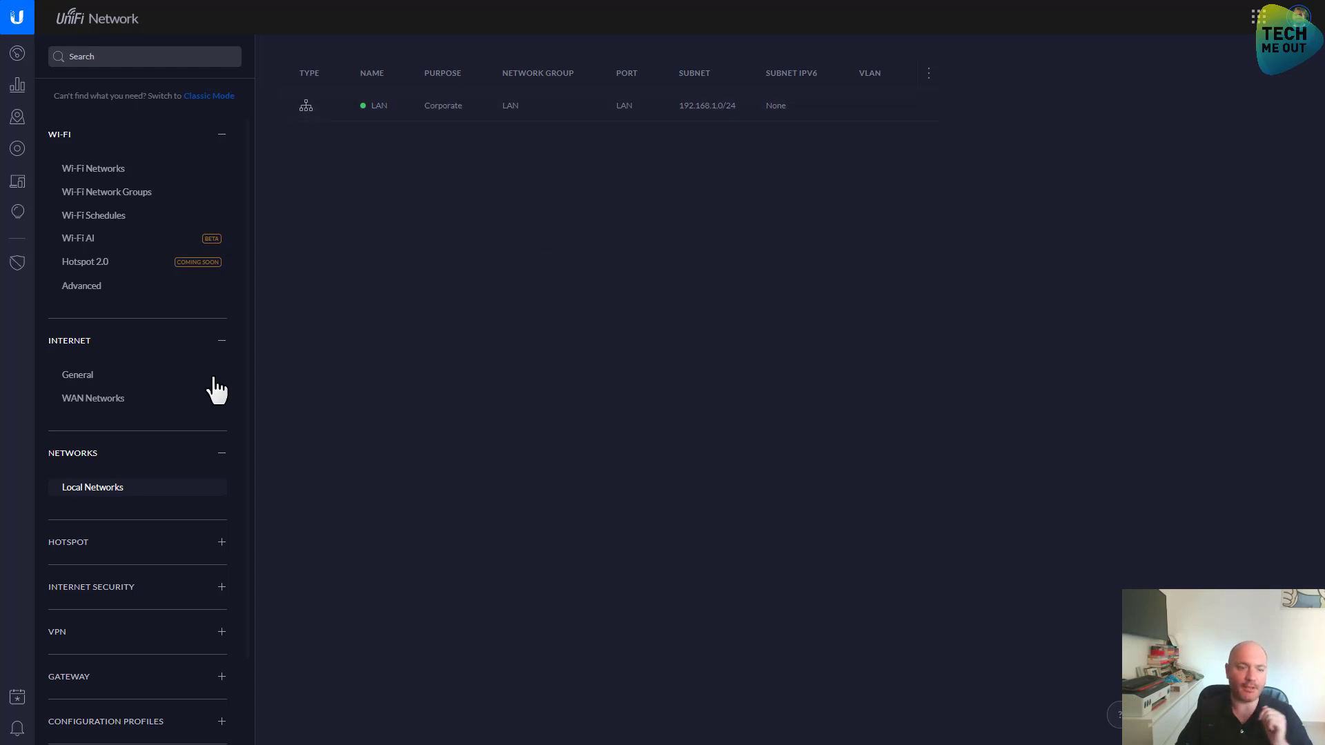
{"action": "scroll", "coordinate": [210, 384], "scroll_direction": "down", "scroll_amount": 2}
{"action": "left_click", "coordinate": [109, 376]}
{"action": "scroll", "coordinate": [105, 410], "scroll_direction": "down", "scroll_amount": 2}
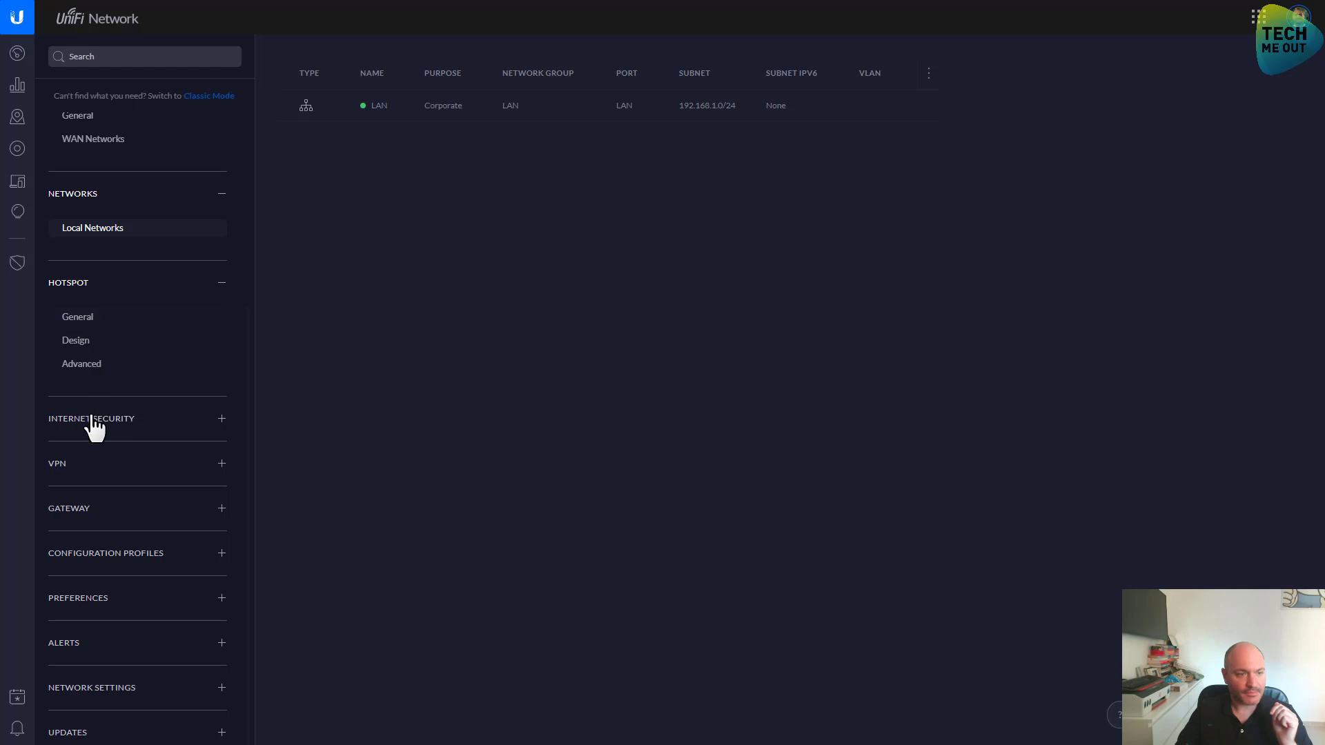
{"action": "left_click", "coordinate": [95, 424]}
{"action": "scroll", "coordinate": [145, 325], "scroll_direction": "down", "scroll_amount": 3}
{"action": "left_click", "coordinate": [127, 293]}
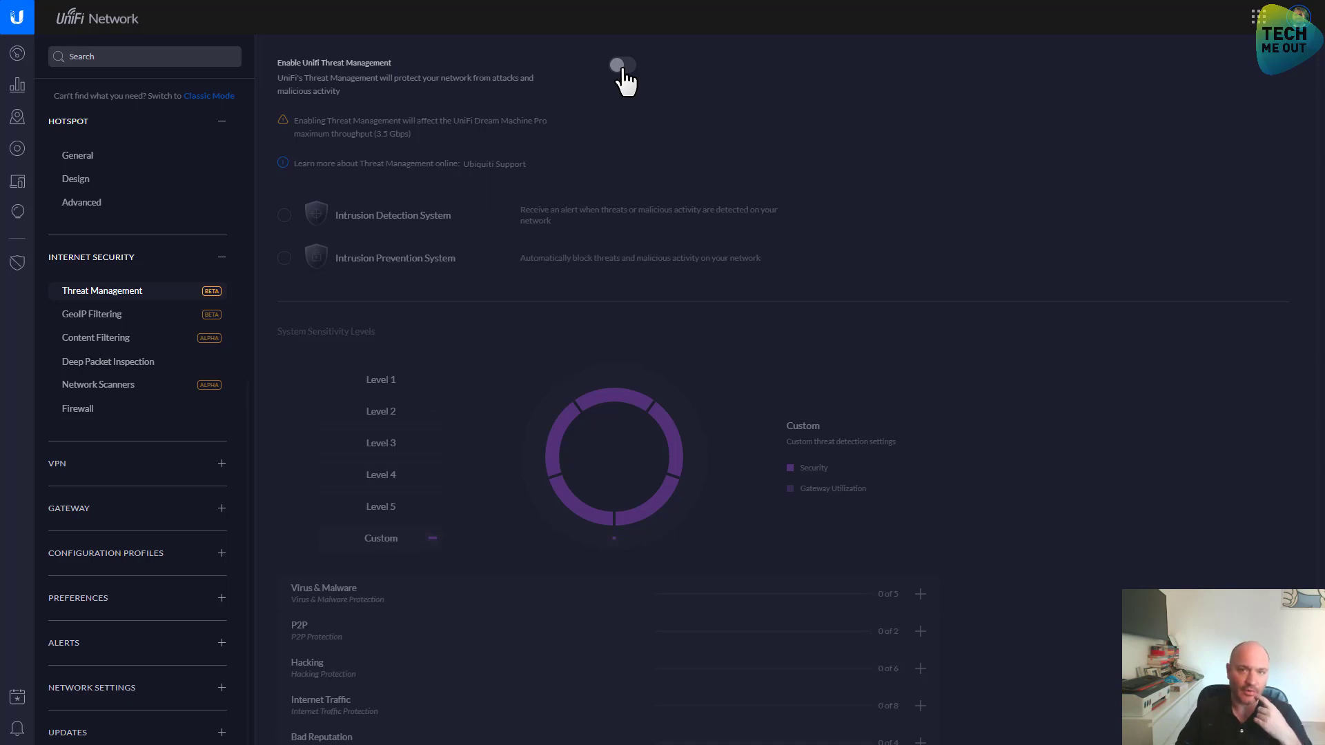
Enable UniFi Threat Management in intrusion prevention mode instead of detection
{"action": "left_click", "coordinate": [623, 66]}
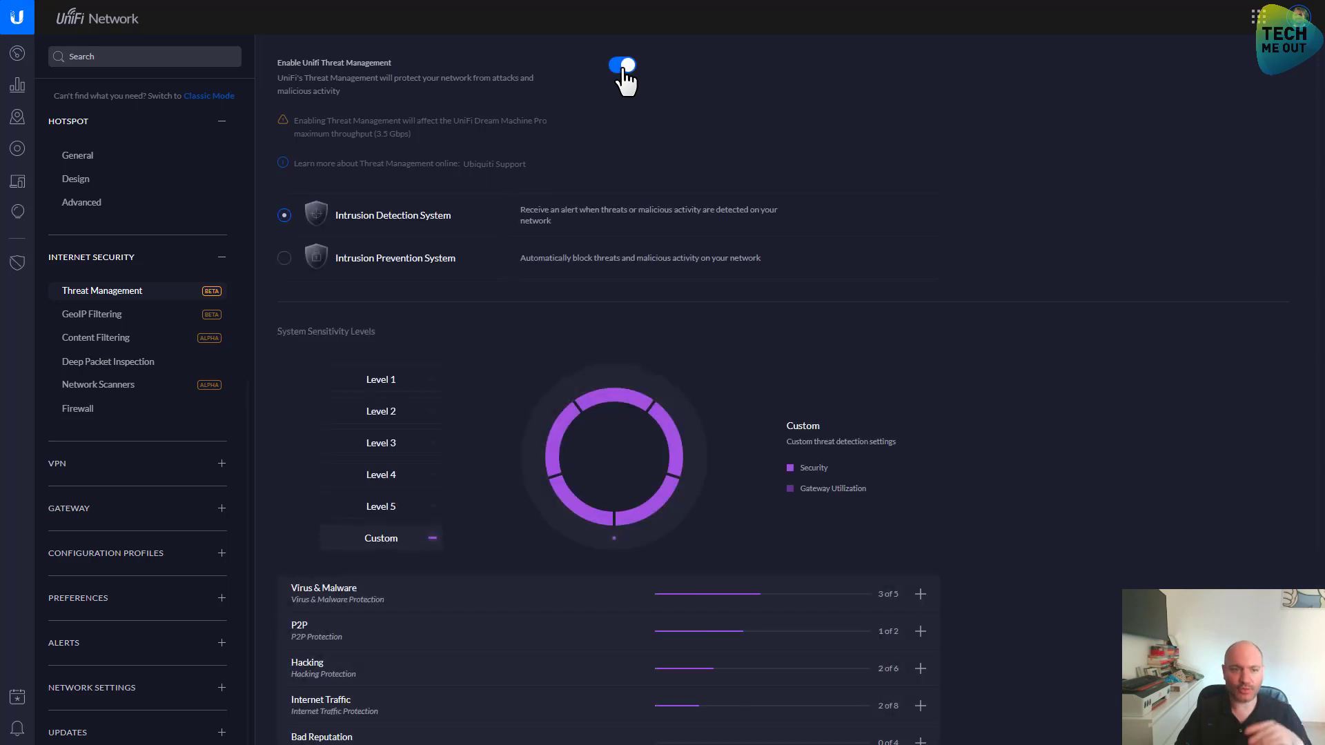
{"action": "left_click", "coordinate": [286, 261]}
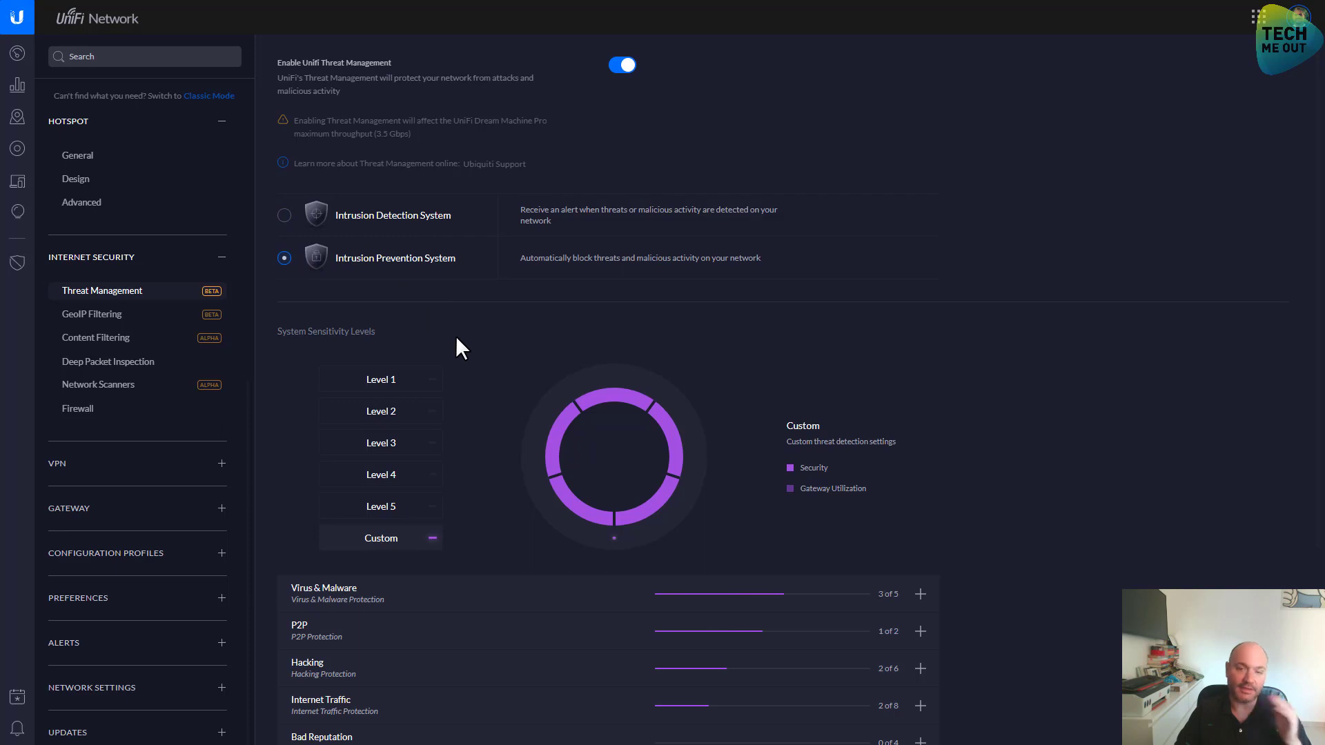
{"action": "scroll", "coordinate": [457, 338], "scroll_direction": "down", "scroll_amount": 3}
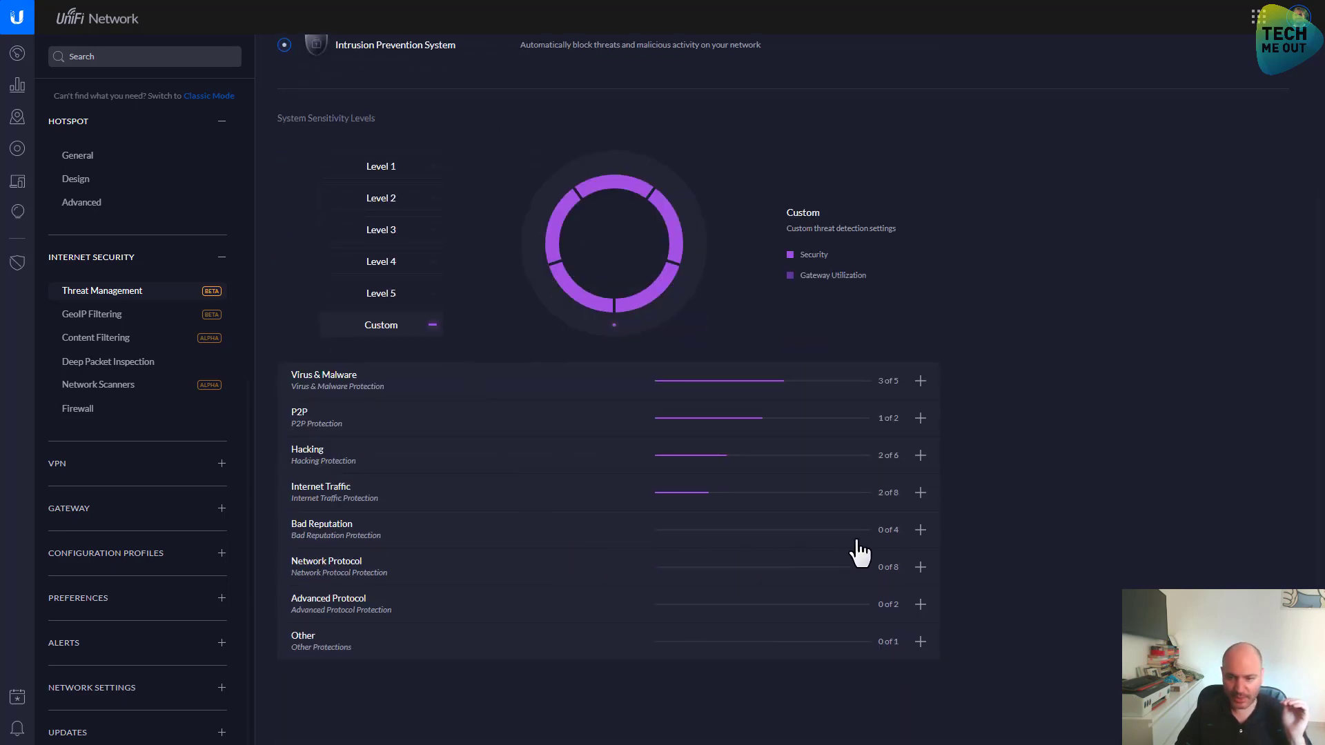
Enable the CIArmy, Compromised, Dshield and Spamhaus Bad Reputation protections
{"action": "left_click", "coordinate": [921, 530]}
{"action": "left_click", "coordinate": [450, 581]}
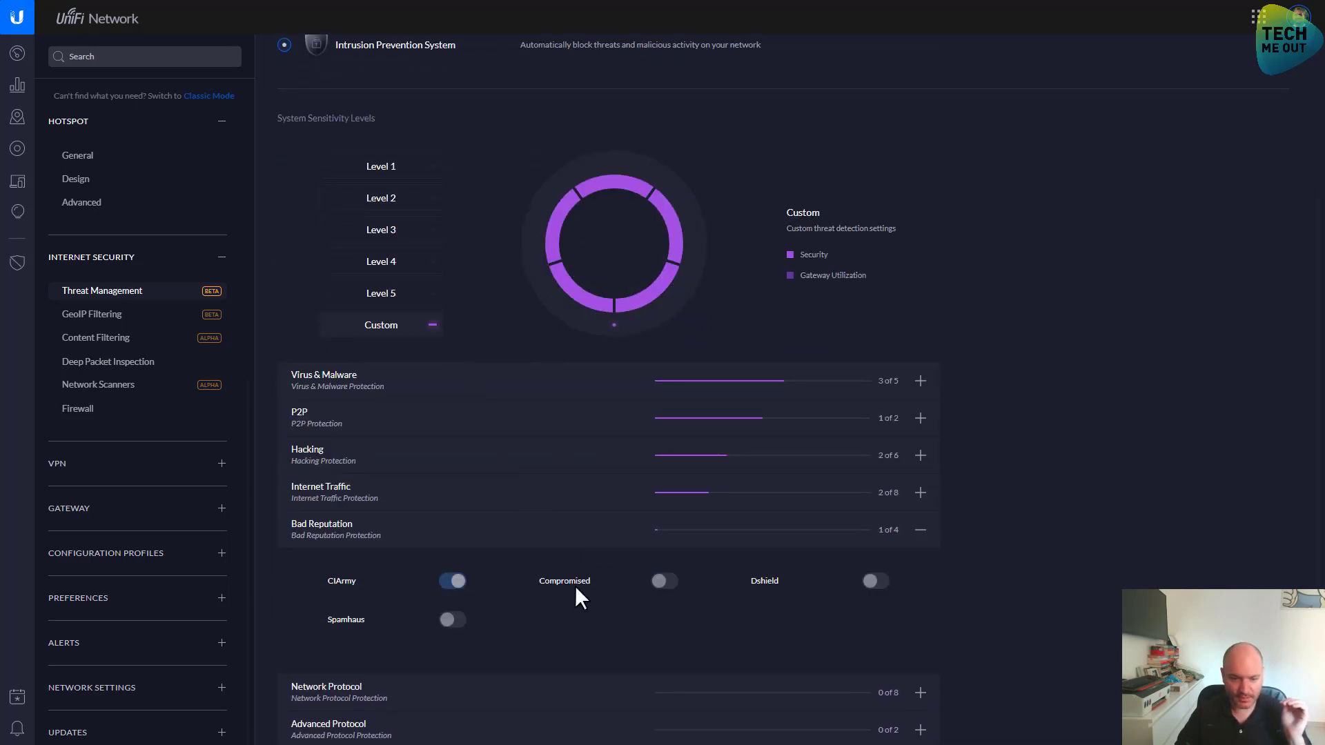
{"action": "left_click", "coordinate": [663, 583]}
{"action": "left_click", "coordinate": [873, 583]}
{"action": "left_click", "coordinate": [453, 621]}
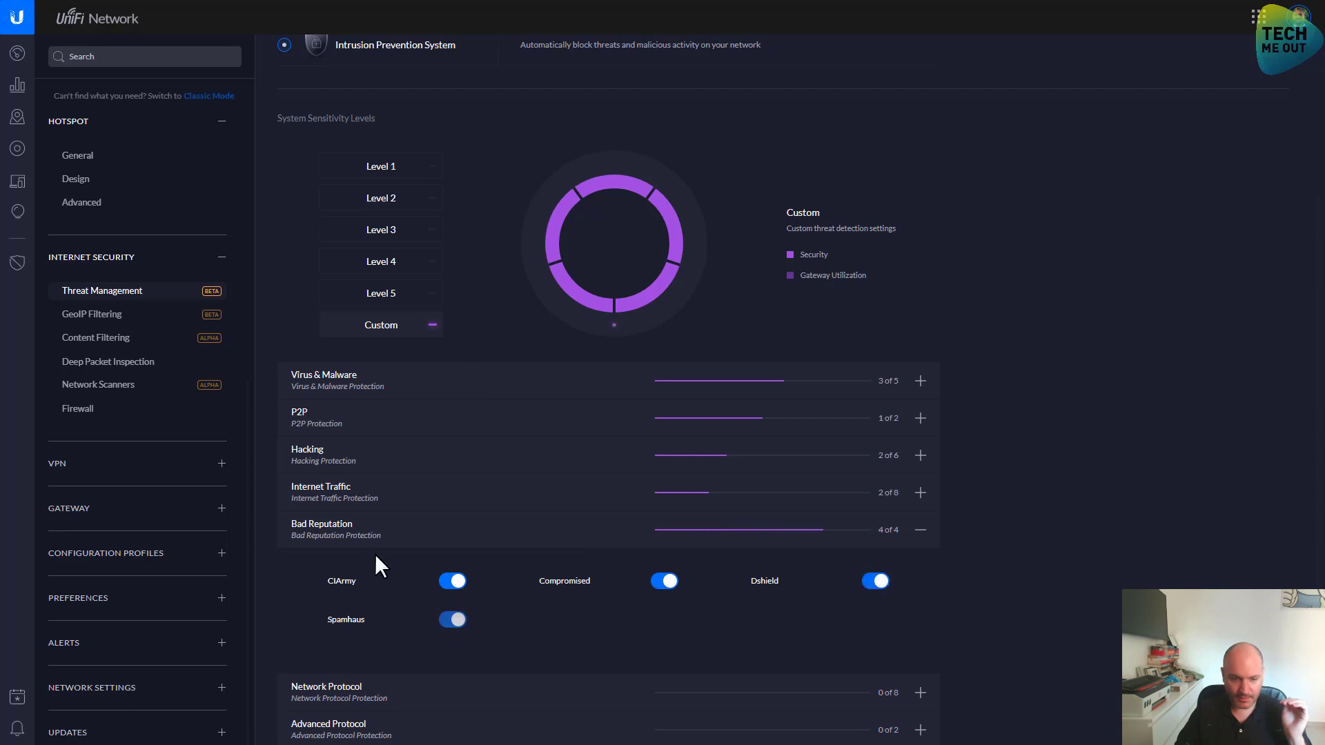
{"action": "left_click", "coordinate": [357, 542]}
Enable FTP, ICMP and TELNET Network Protocol protections
{"action": "scroll", "coordinate": [360, 547], "scroll_direction": "down", "scroll_amount": 1}
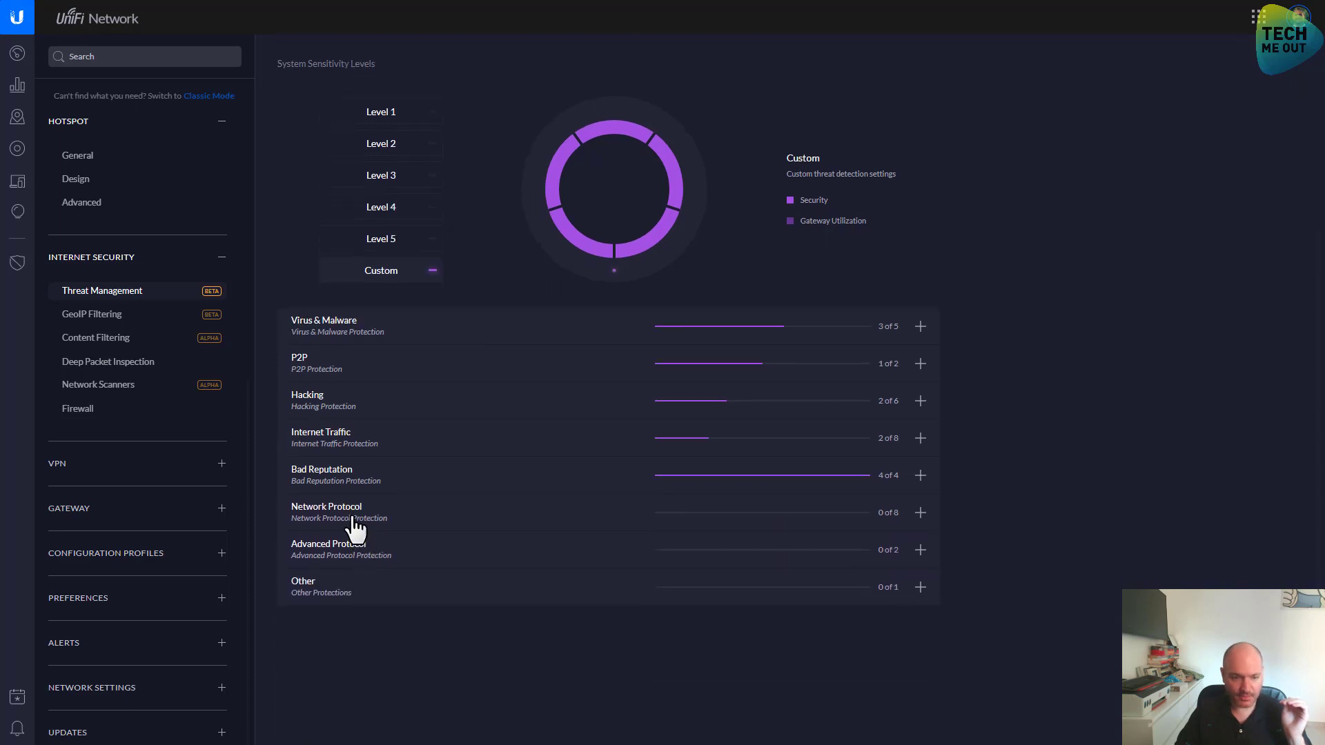
{"action": "left_click", "coordinate": [356, 526]}
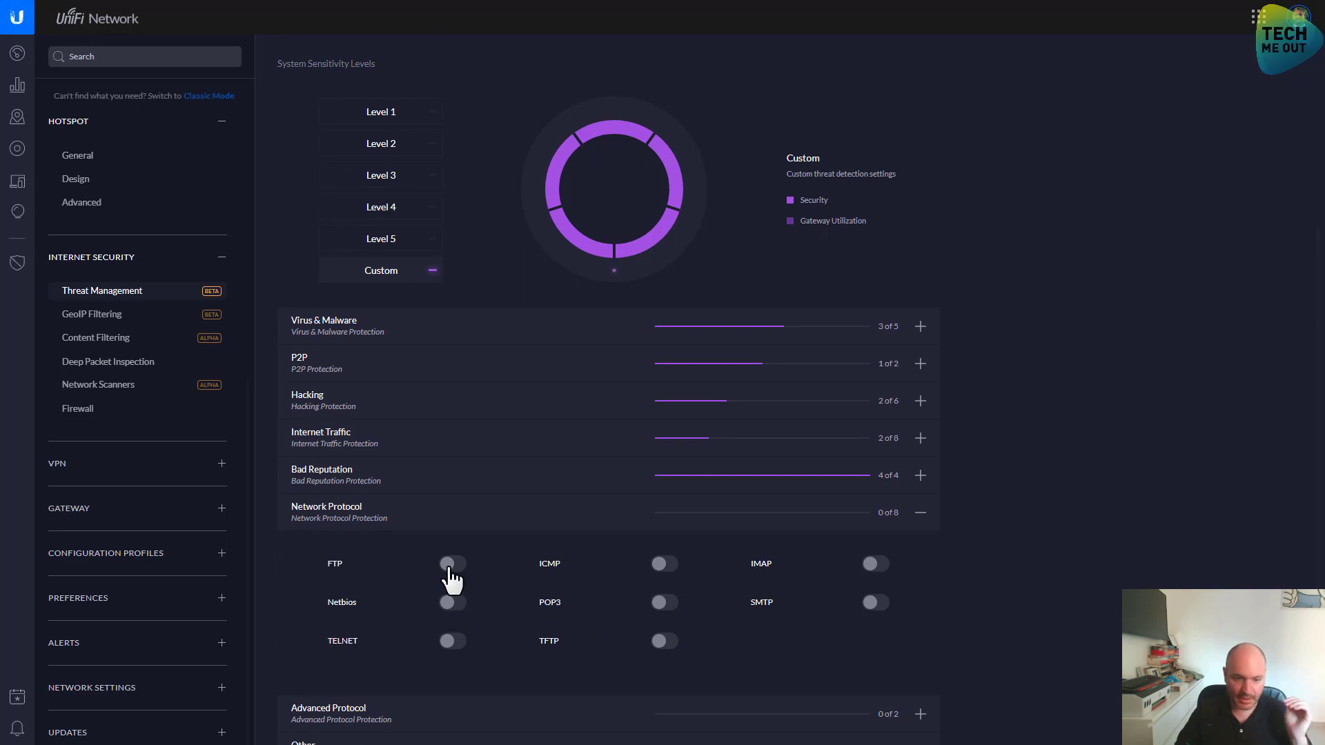
{"action": "left_click", "coordinate": [450, 566]}
{"action": "left_click", "coordinate": [662, 566]}
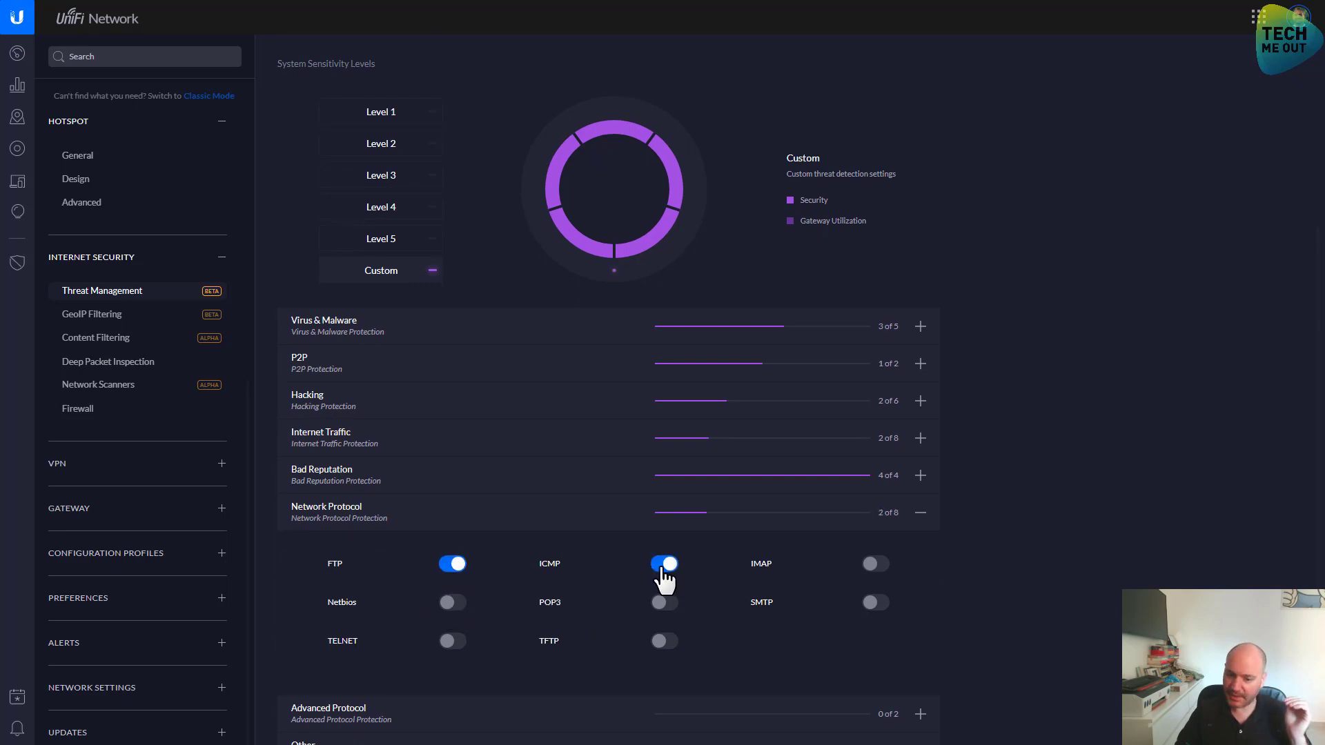
{"action": "left_click", "coordinate": [450, 641]}
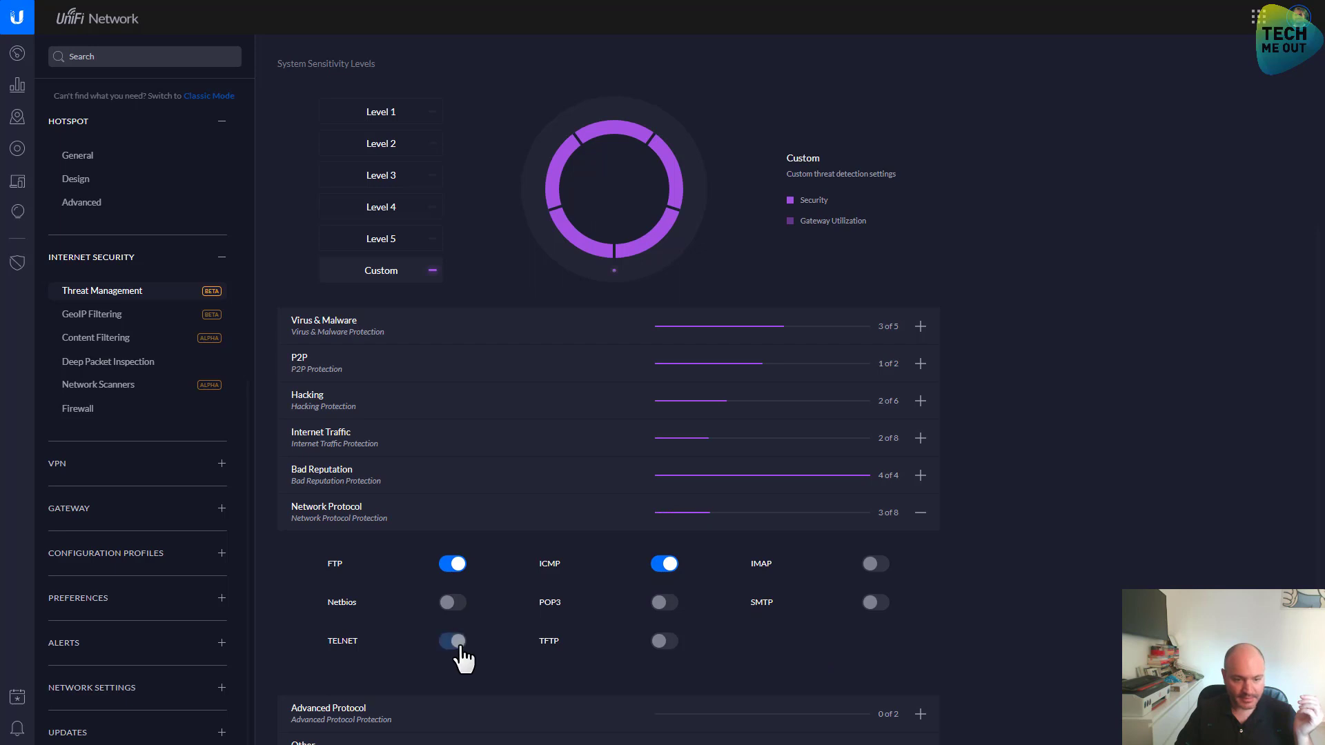
{"action": "left_click", "coordinate": [373, 519]}
Enable SNMP and VOIP Advanced Protocol protections
{"action": "left_click", "coordinate": [346, 562]}
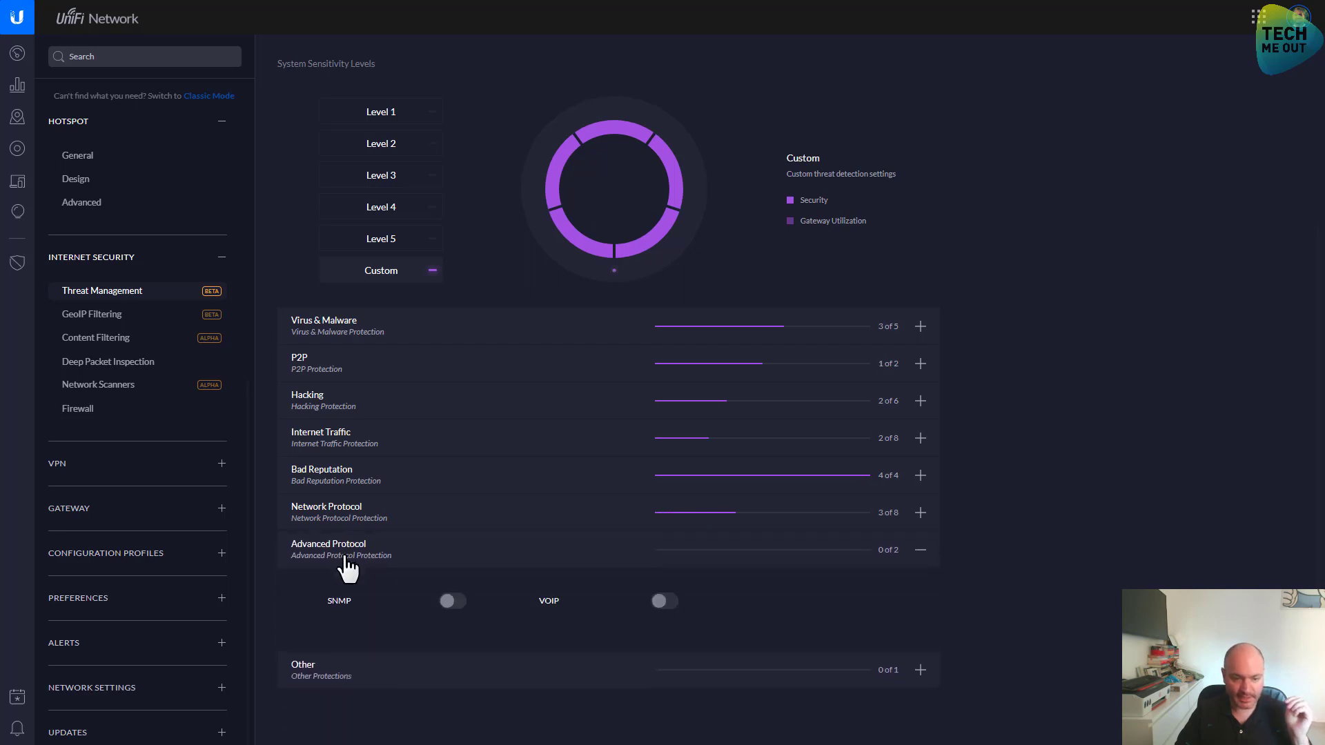
{"action": "left_click", "coordinate": [452, 601]}
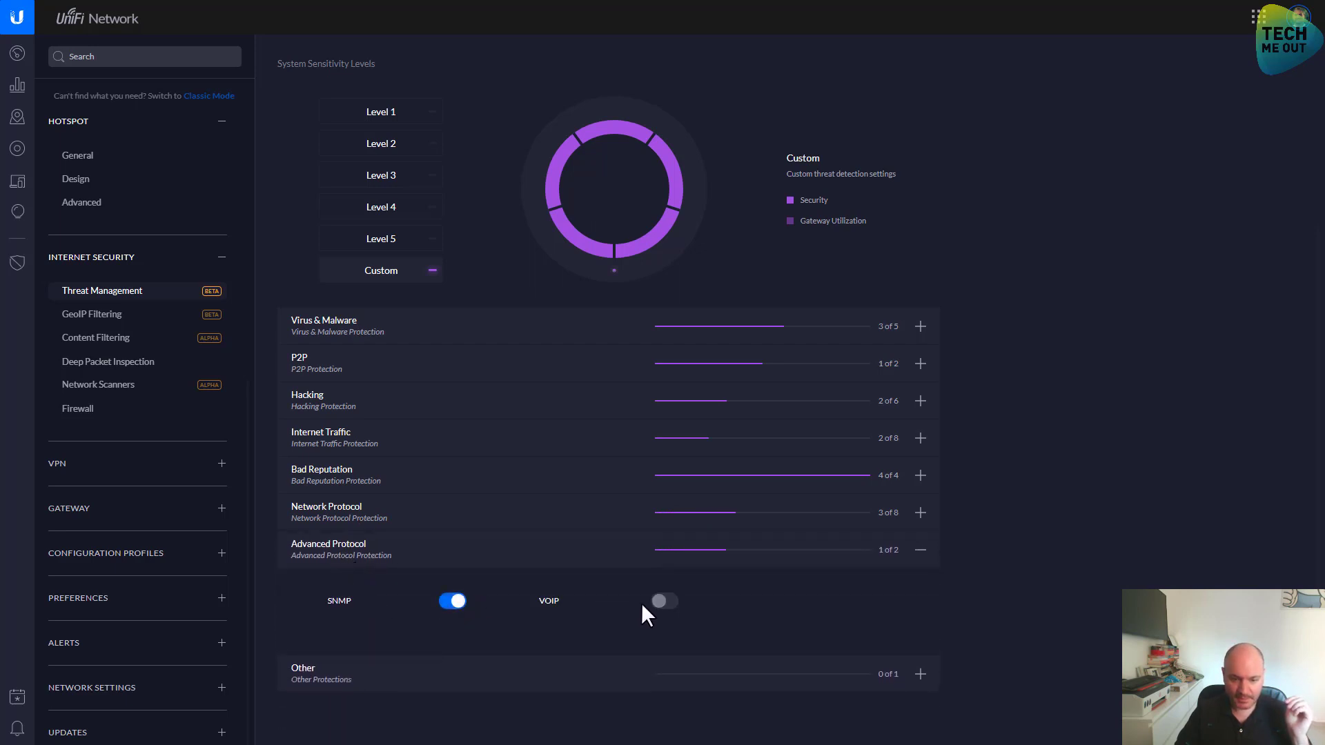
{"action": "left_click", "coordinate": [664, 601]}
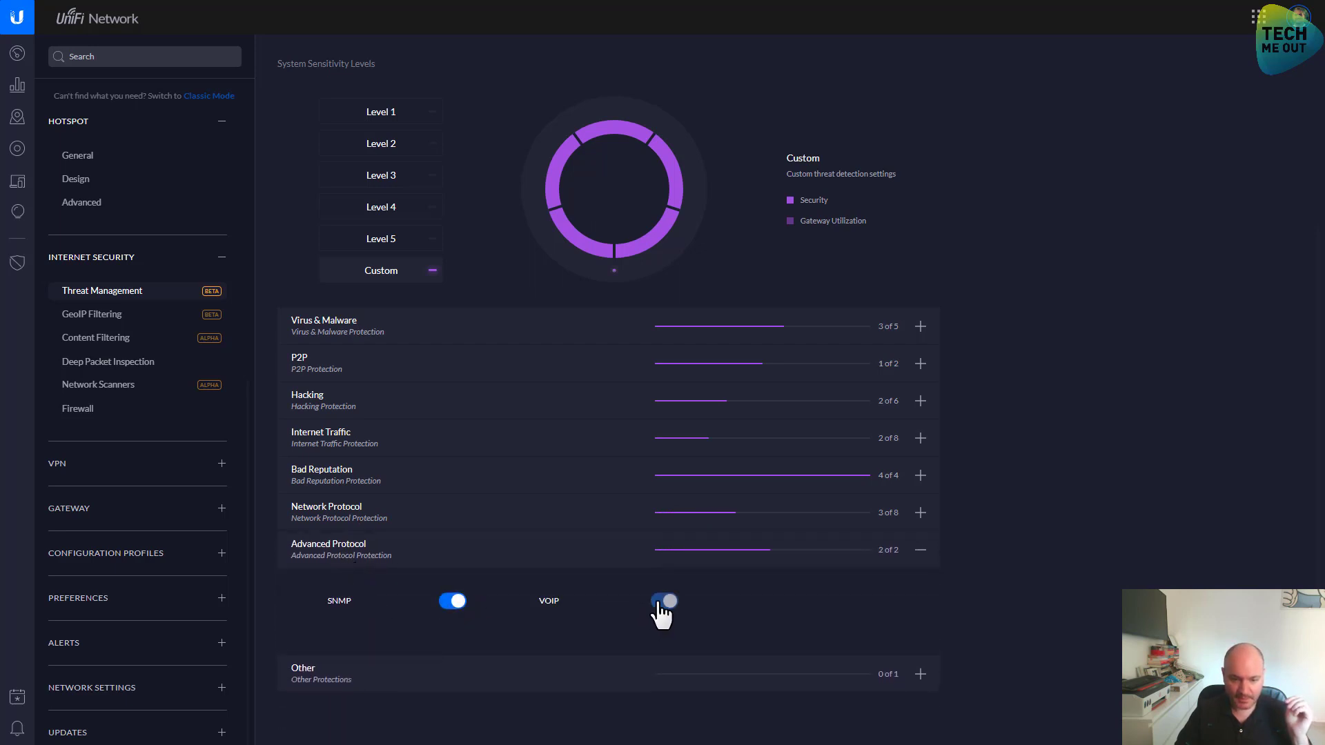
Enable Trojan protection under Virus & Malware and glance at the P2P options
{"action": "left_click", "coordinate": [346, 327]}
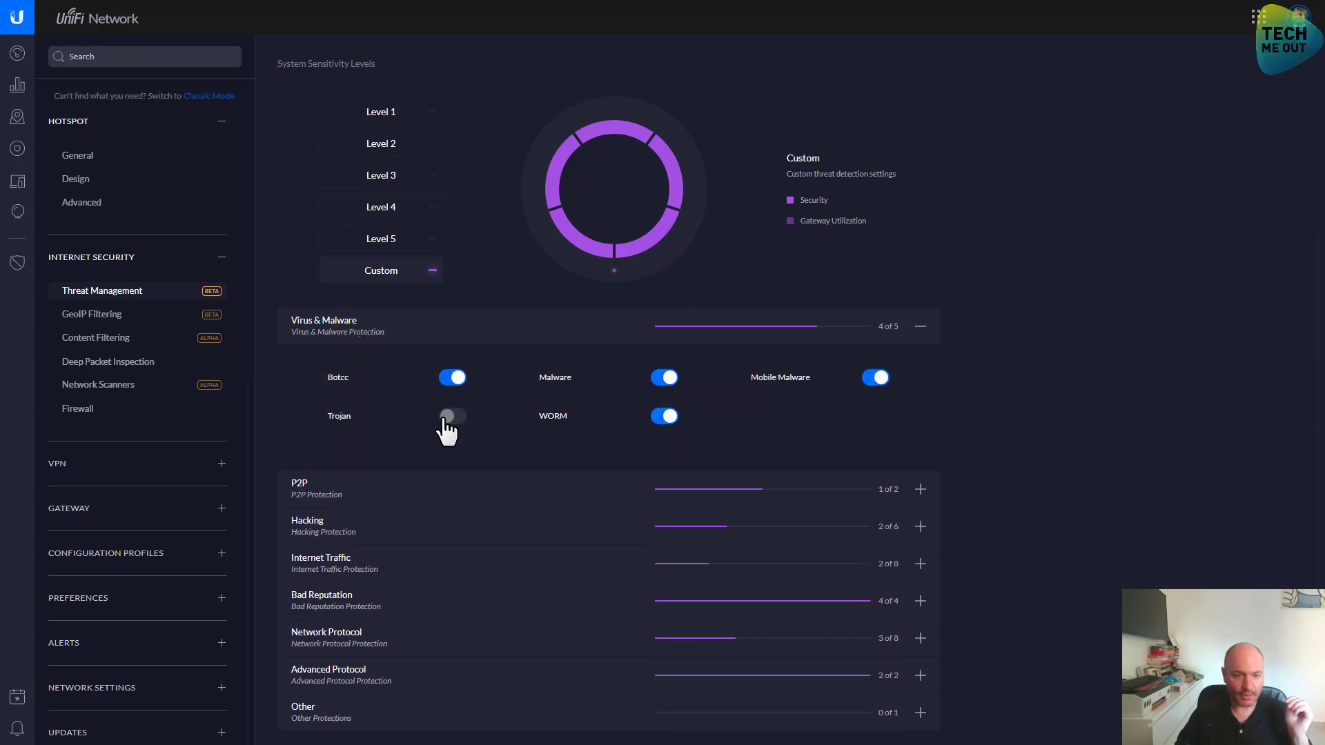
{"action": "left_click", "coordinate": [445, 418]}
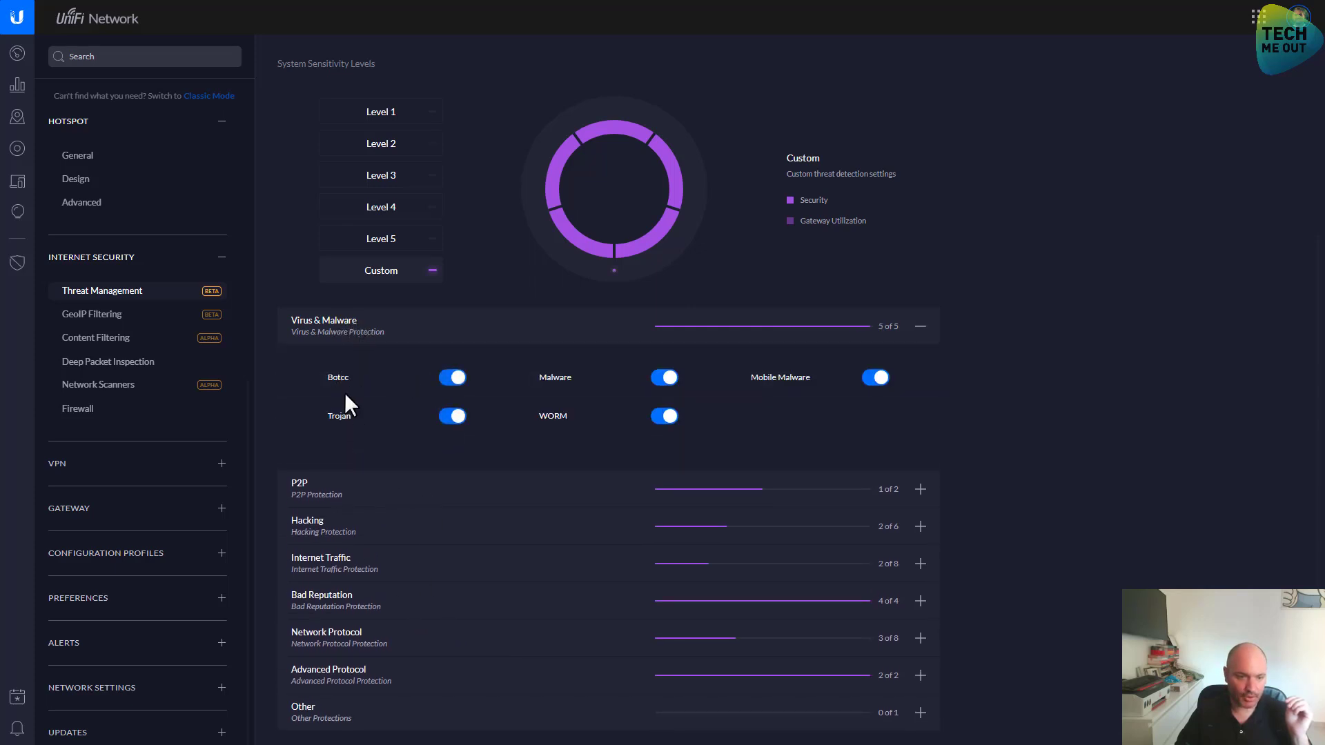
{"action": "left_click", "coordinate": [353, 331]}
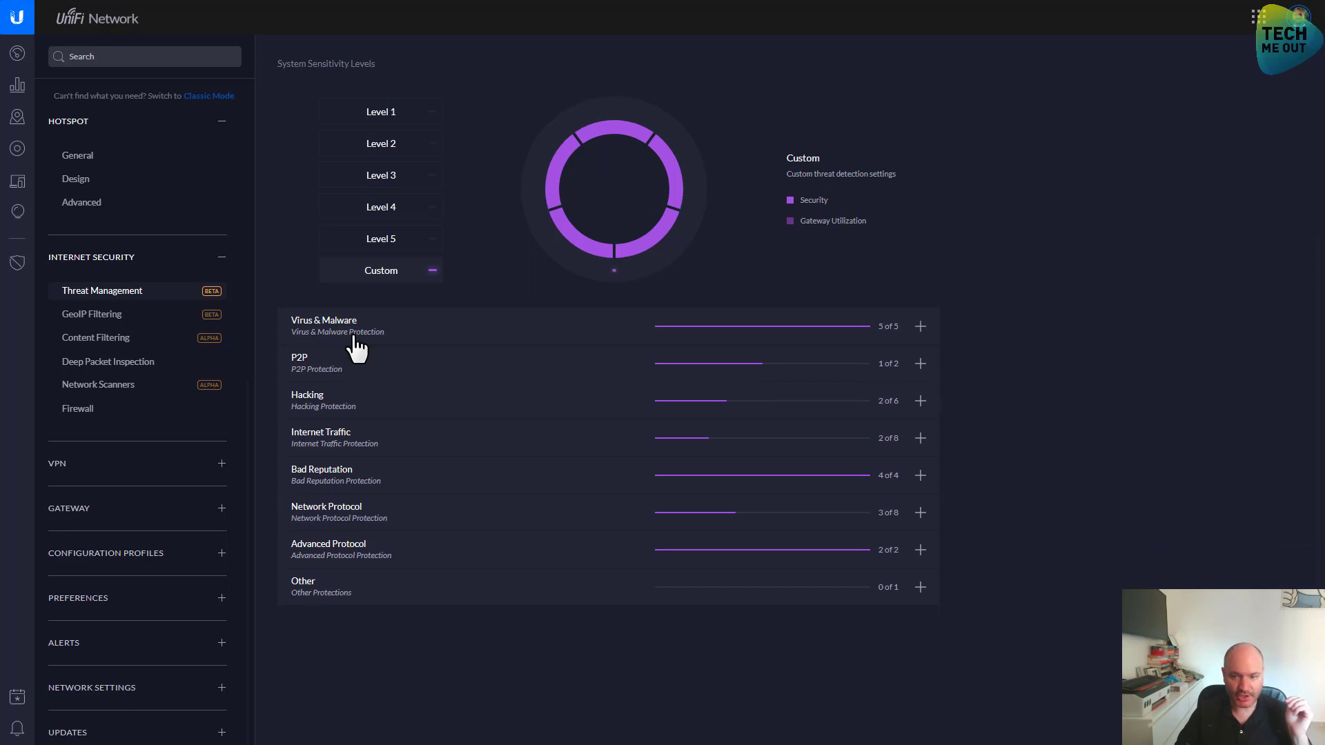
{"action": "left_click", "coordinate": [356, 376]}
{"action": "left_click", "coordinate": [357, 371]}
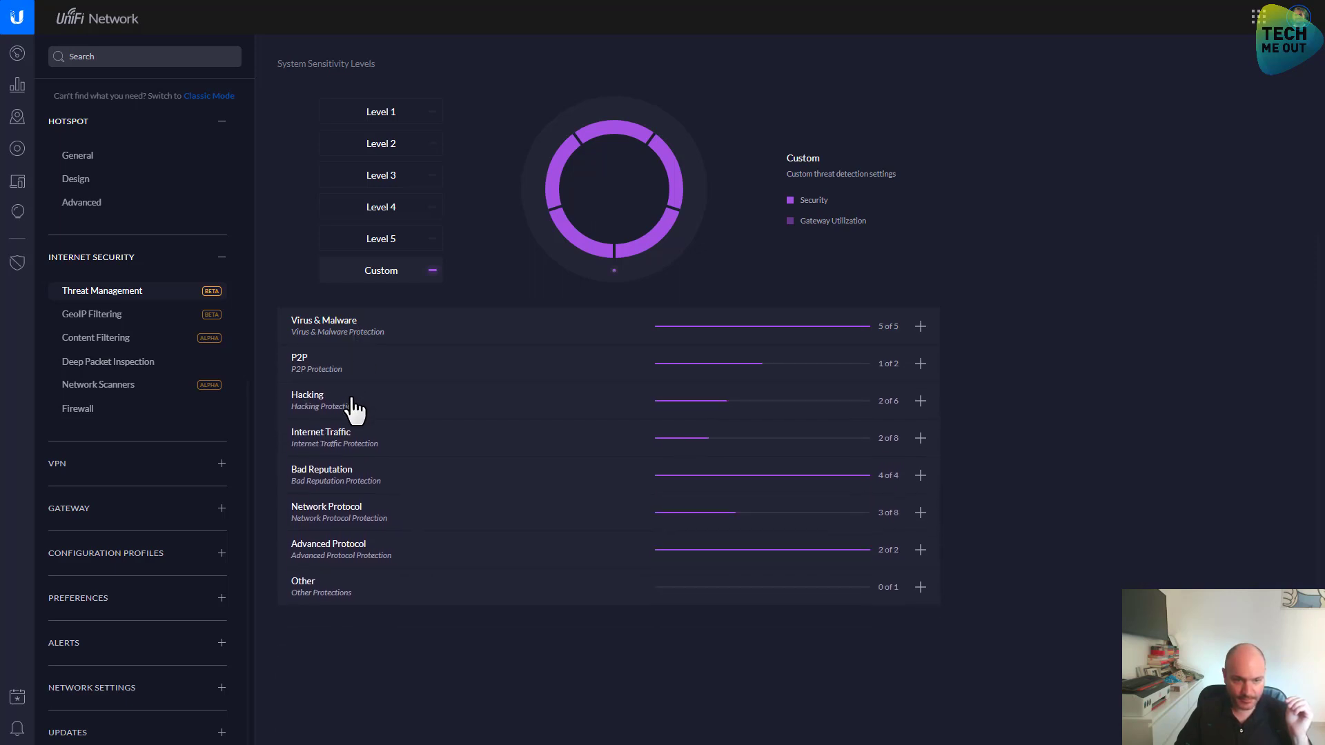
Turn on Attack Response, DOS, Scan and RPC Hacking protections, reaching 6 of 6
{"action": "left_click", "coordinate": [352, 403]}
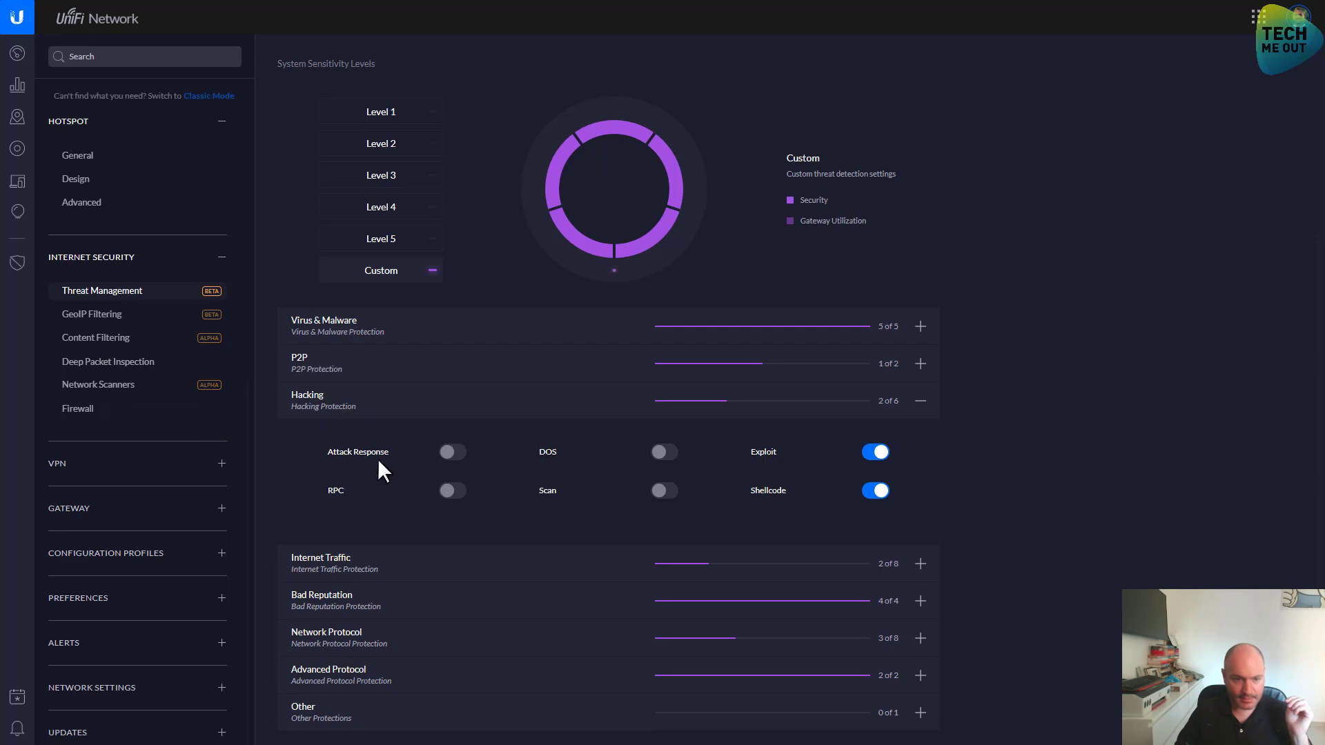
{"action": "left_click", "coordinate": [450, 452]}
{"action": "left_click", "coordinate": [664, 452]}
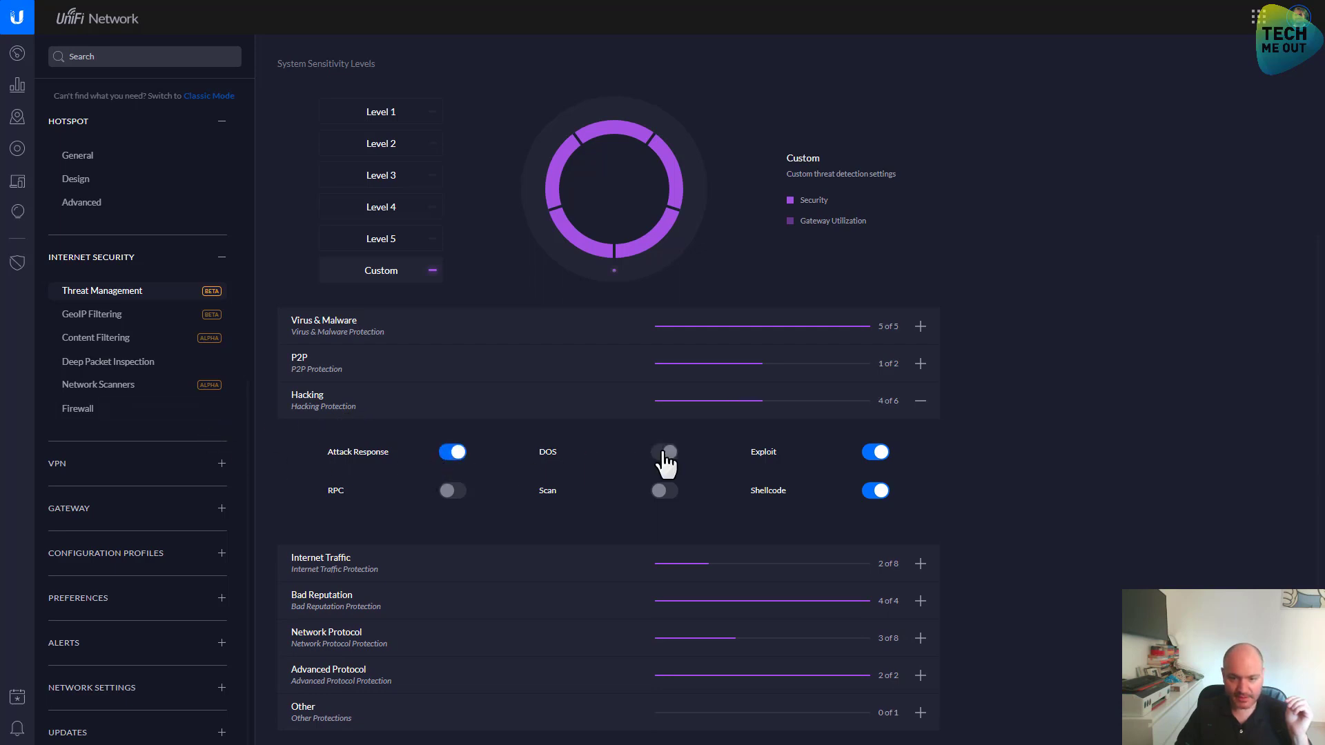
{"action": "left_click", "coordinate": [664, 491]}
{"action": "left_click", "coordinate": [450, 491]}
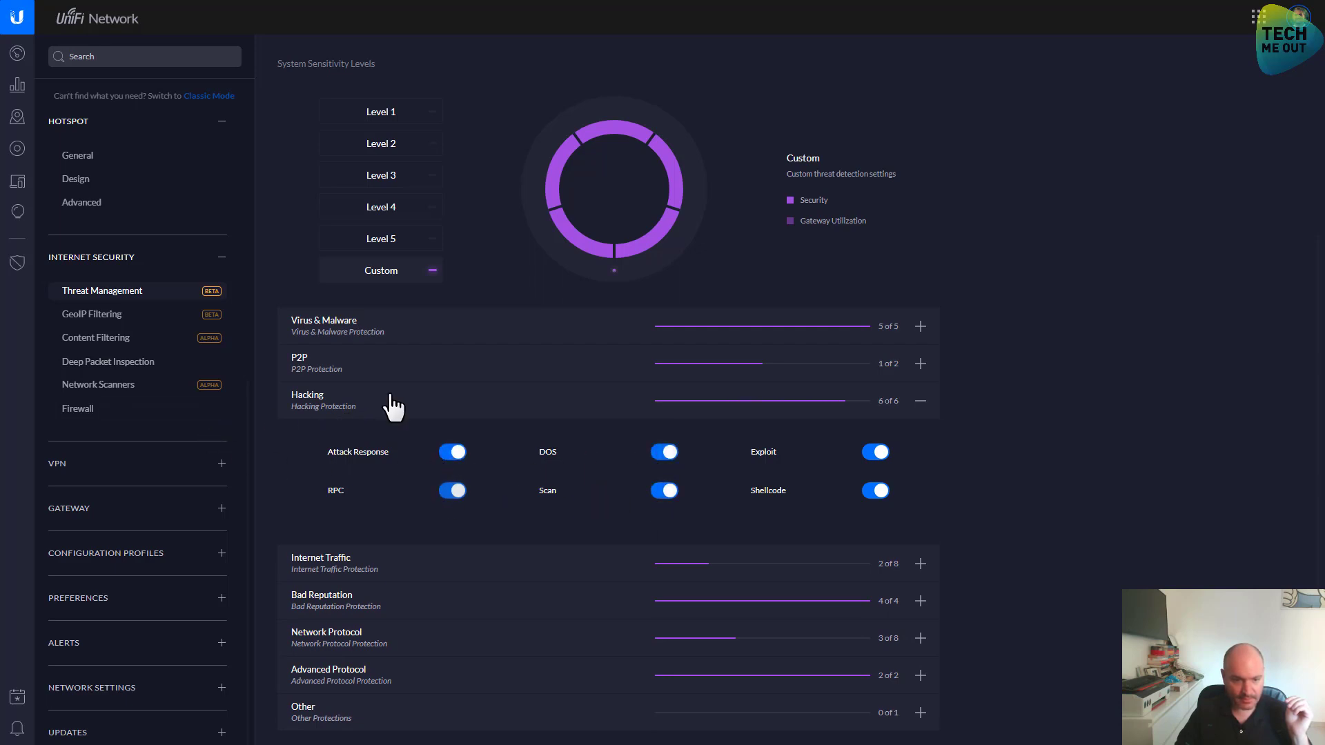
{"action": "left_click", "coordinate": [385, 405]}
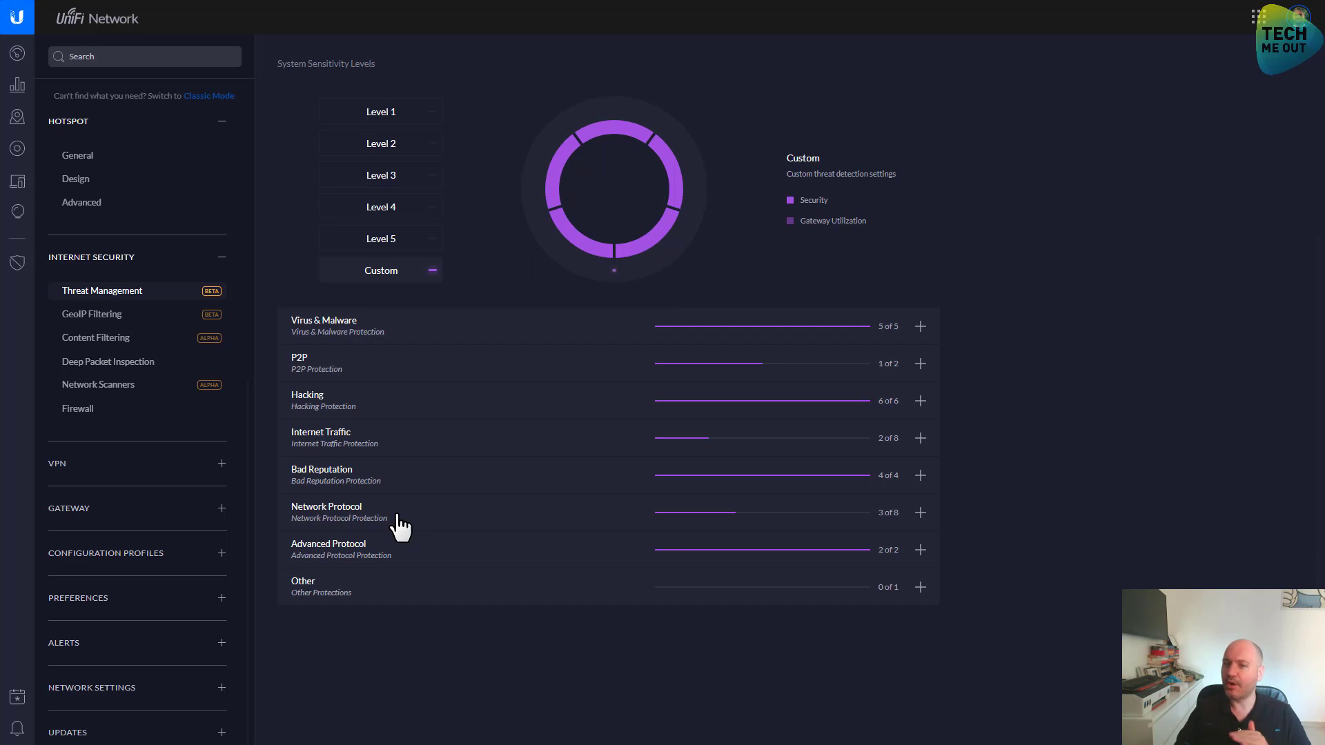
Review Network Protocol and Advanced Protocol, then turn on Misc under Other
{"action": "left_click", "coordinate": [398, 518]}
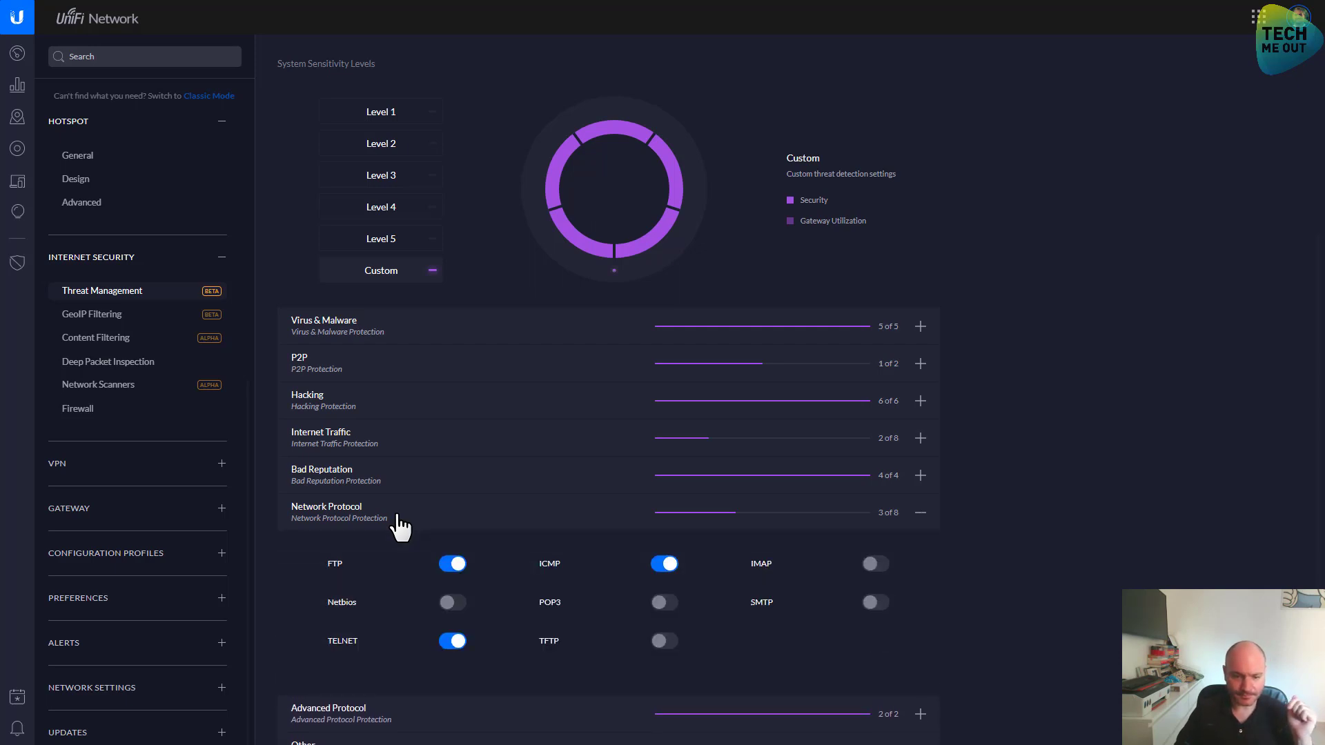
{"action": "scroll", "coordinate": [359, 687], "scroll_direction": "down", "scroll_amount": 1}
{"action": "left_click", "coordinate": [367, 680]}
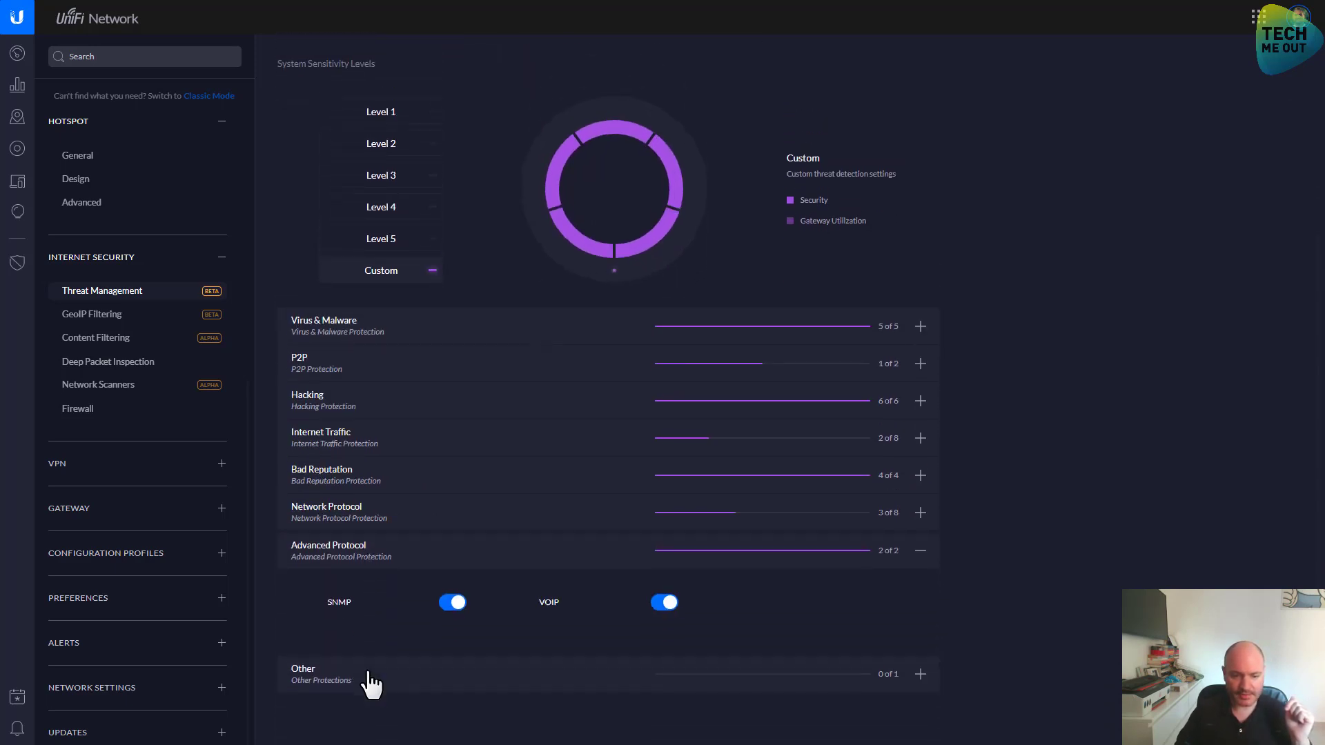
{"action": "left_click", "coordinate": [369, 679]}
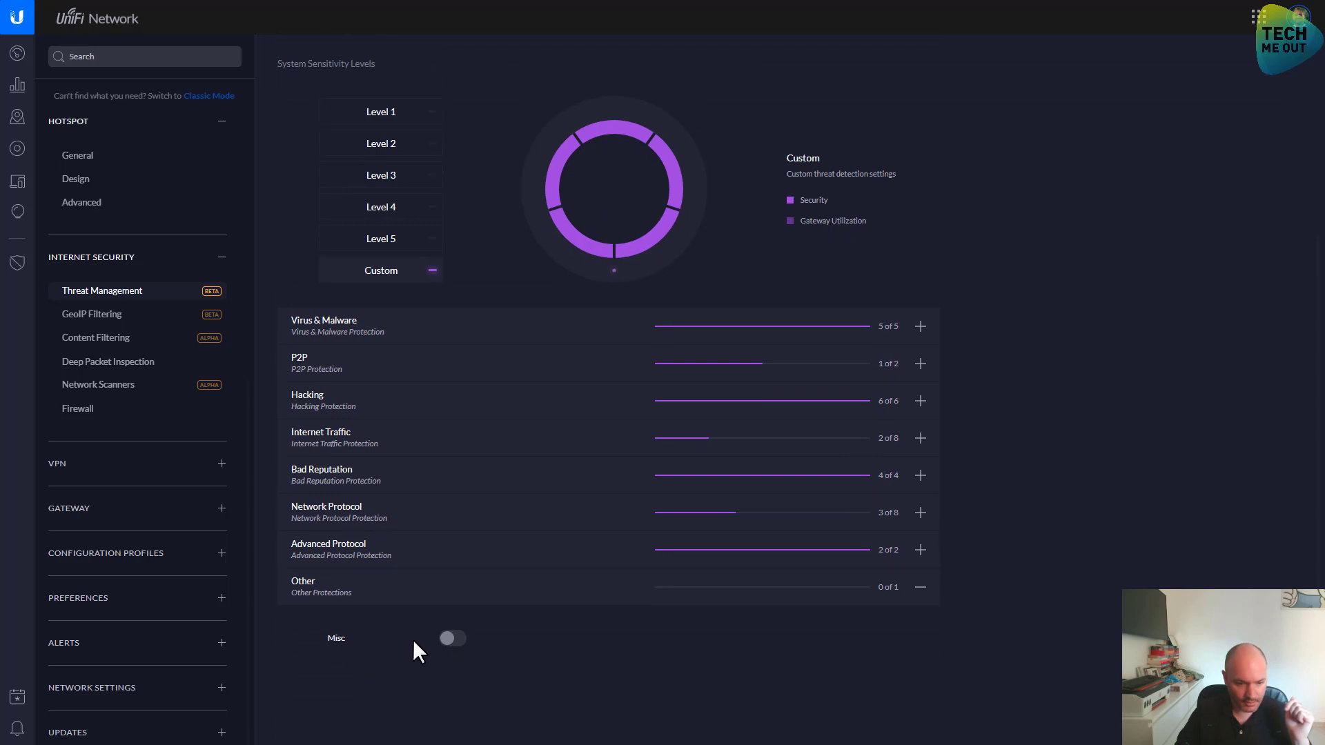
{"action": "left_click", "coordinate": [449, 639]}
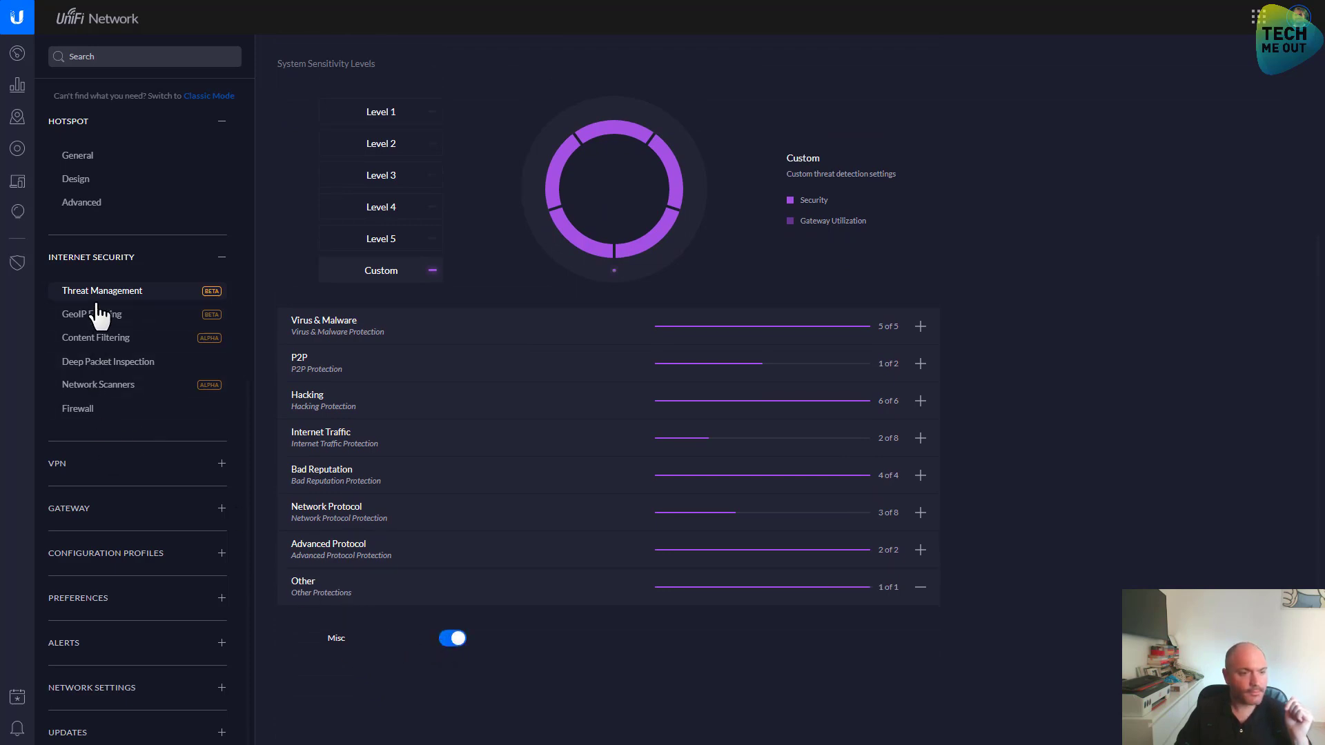
Choose Stay at the unsaved-changes warning and apply the Threat Management changes
{"action": "left_click", "coordinate": [81, 414]}
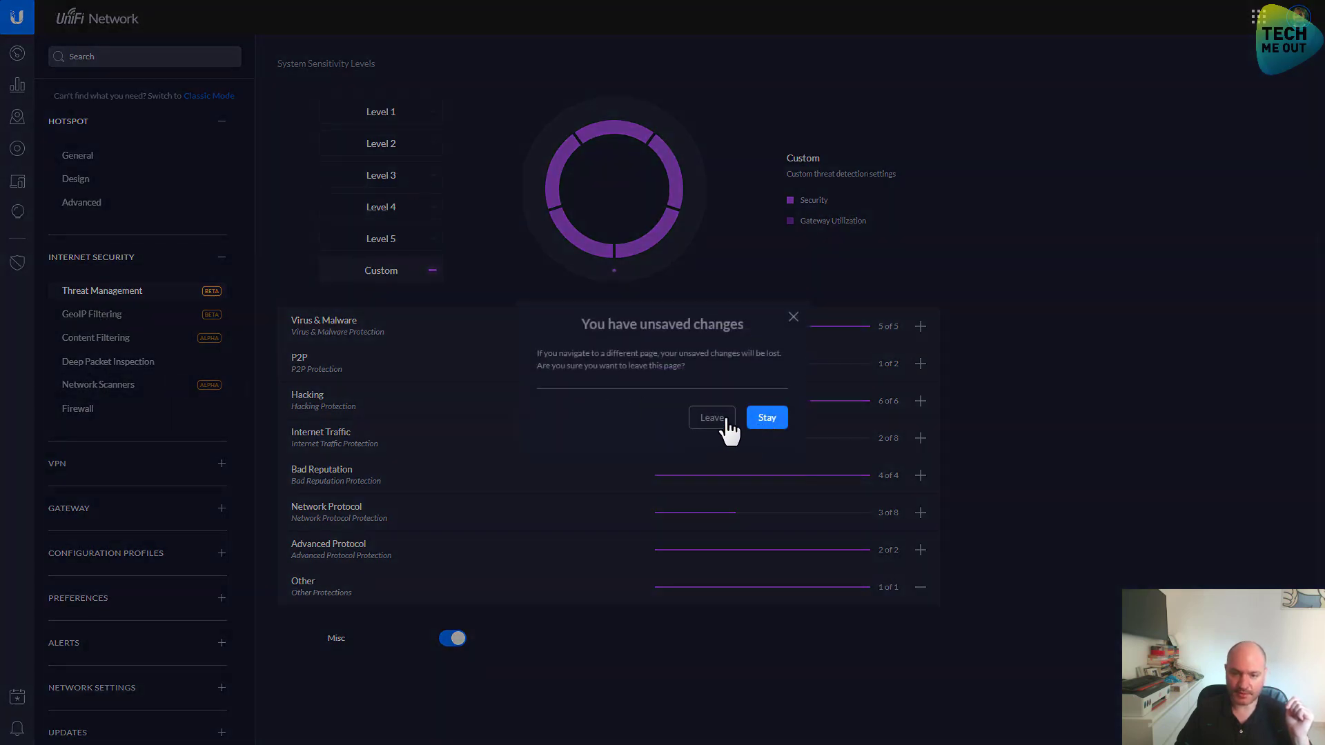
{"action": "left_click", "coordinate": [712, 421]}
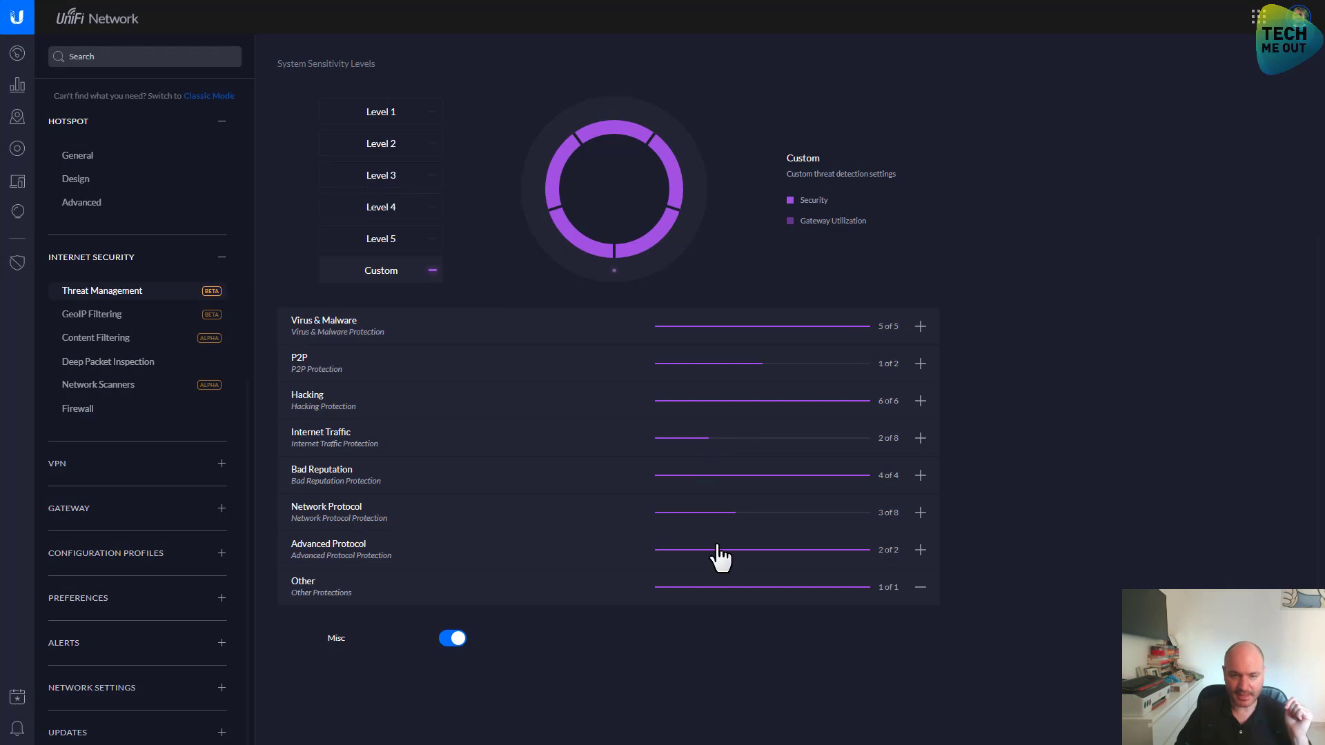
{"action": "scroll", "coordinate": [621, 280], "scroll_direction": "up", "scroll_amount": 3}
{"action": "scroll", "coordinate": [1001, 299], "scroll_direction": "down", "scroll_amount": 3}
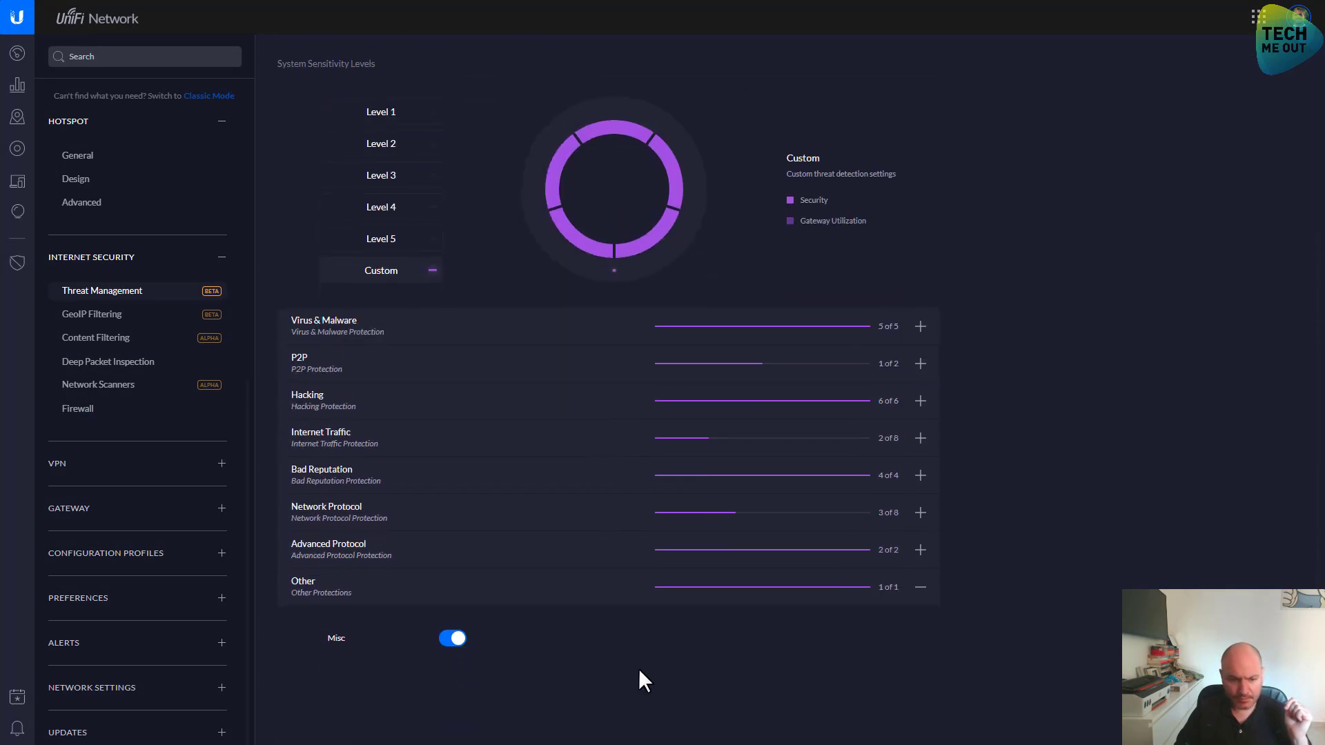
{"action": "key", "text": "F11"}
{"action": "scroll", "coordinate": [611, 652], "scroll_direction": "down", "scroll_amount": 2}
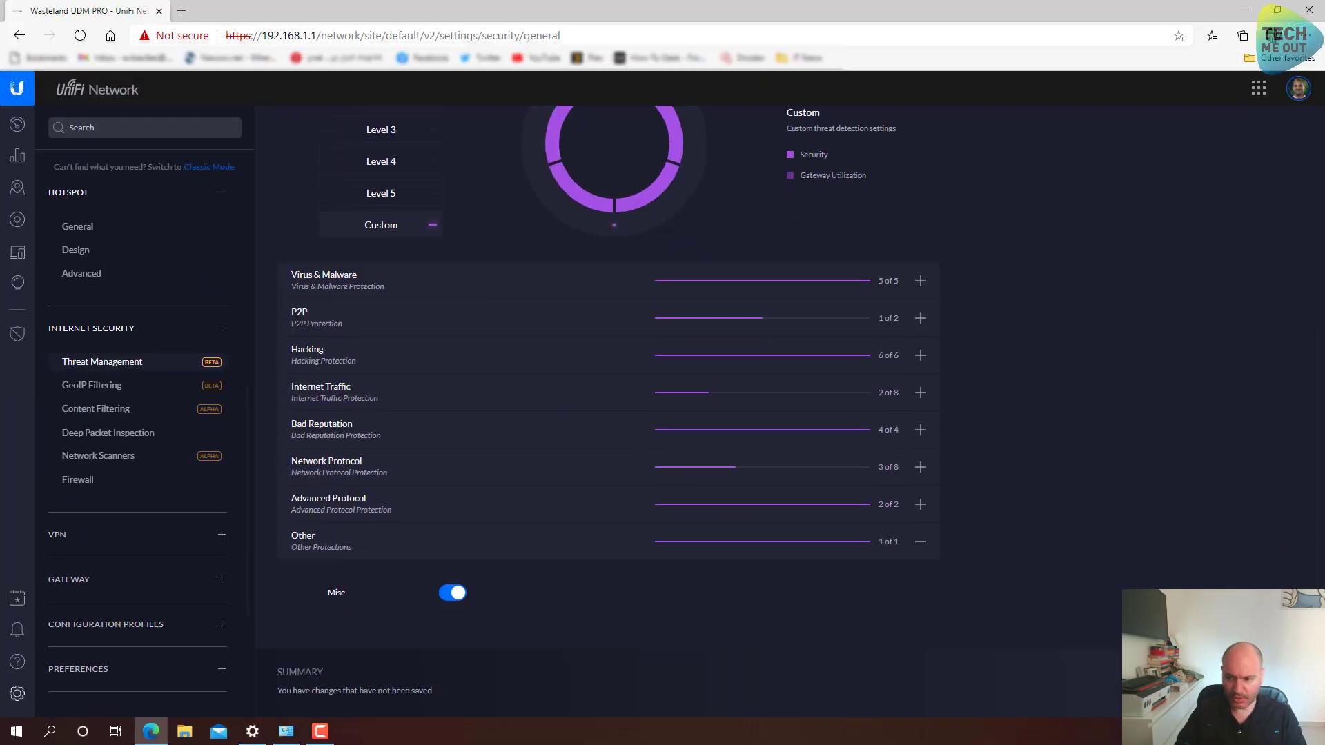
{"action": "key", "text": "F11"}
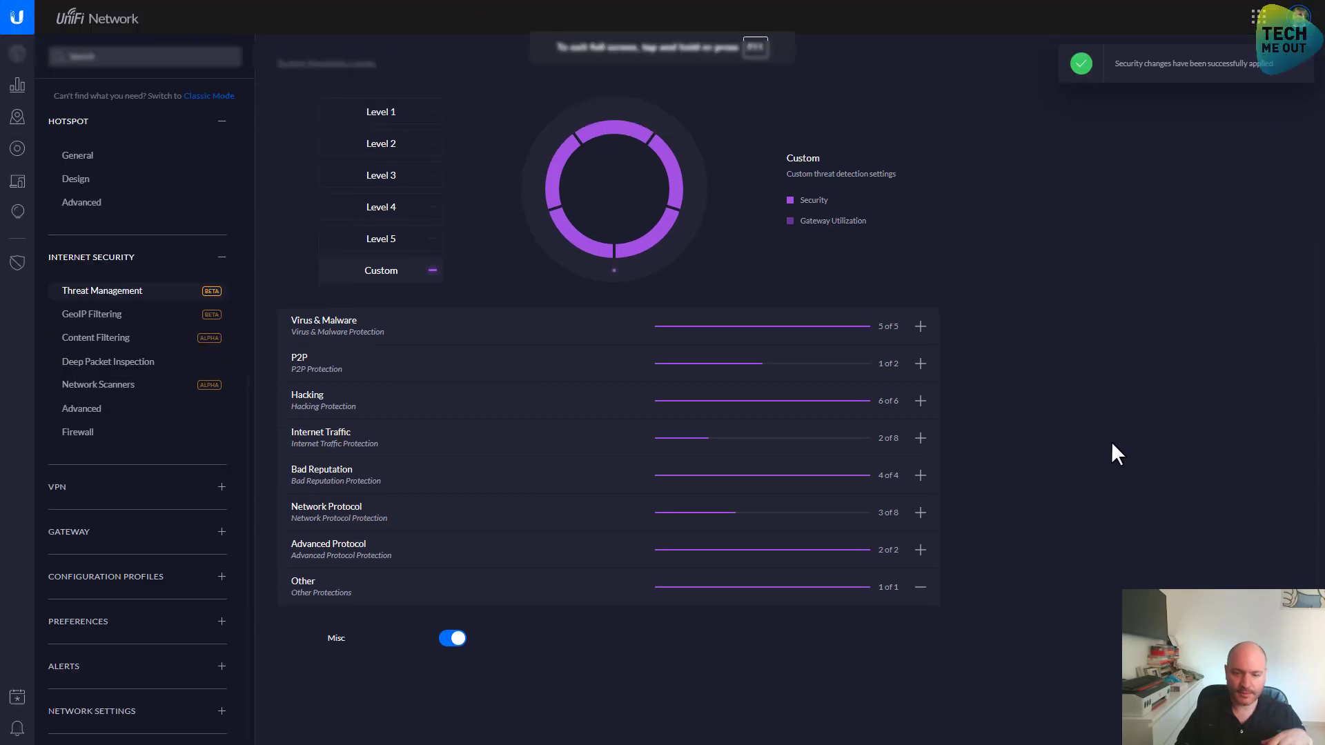
Review the default Firewall Rules, then reach Dynamic DNS via the VPN and Gateway groups
{"action": "left_click", "coordinate": [90, 435]}
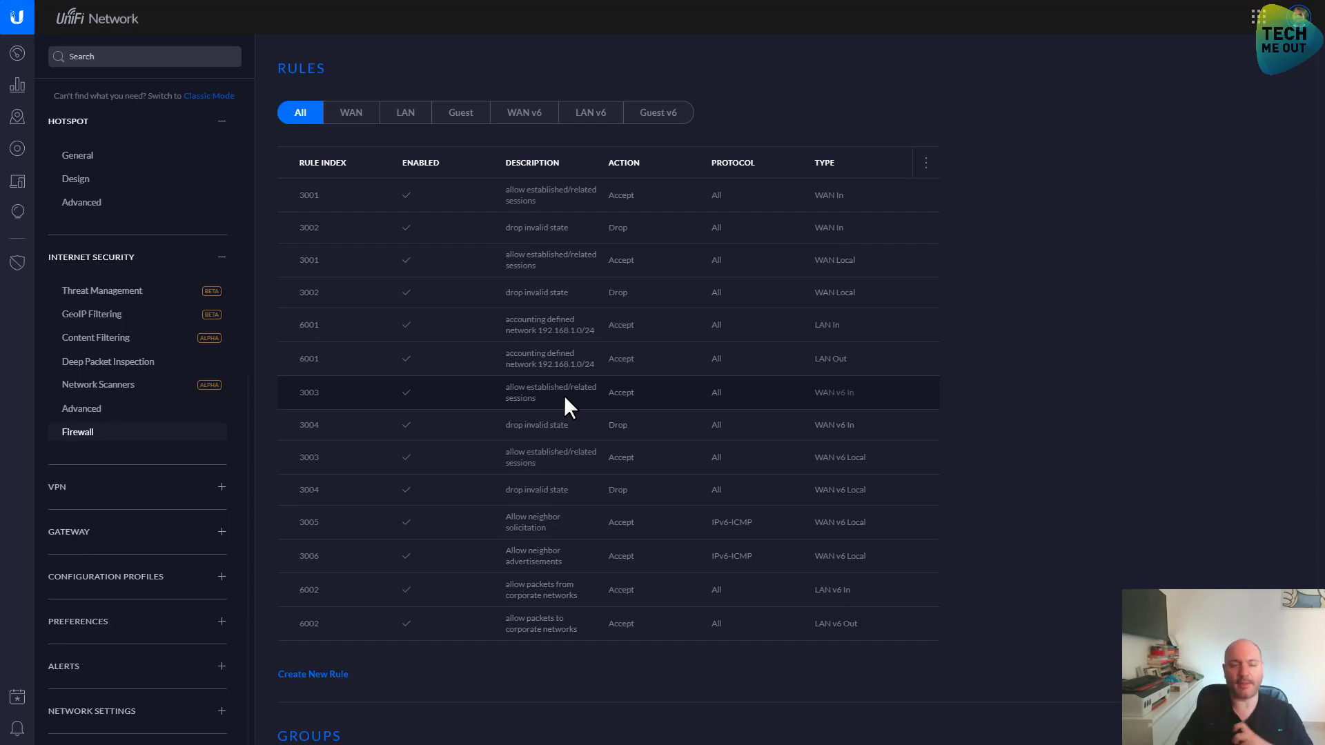
{"action": "scroll", "coordinate": [145, 500], "scroll_direction": "down", "scroll_amount": 1}
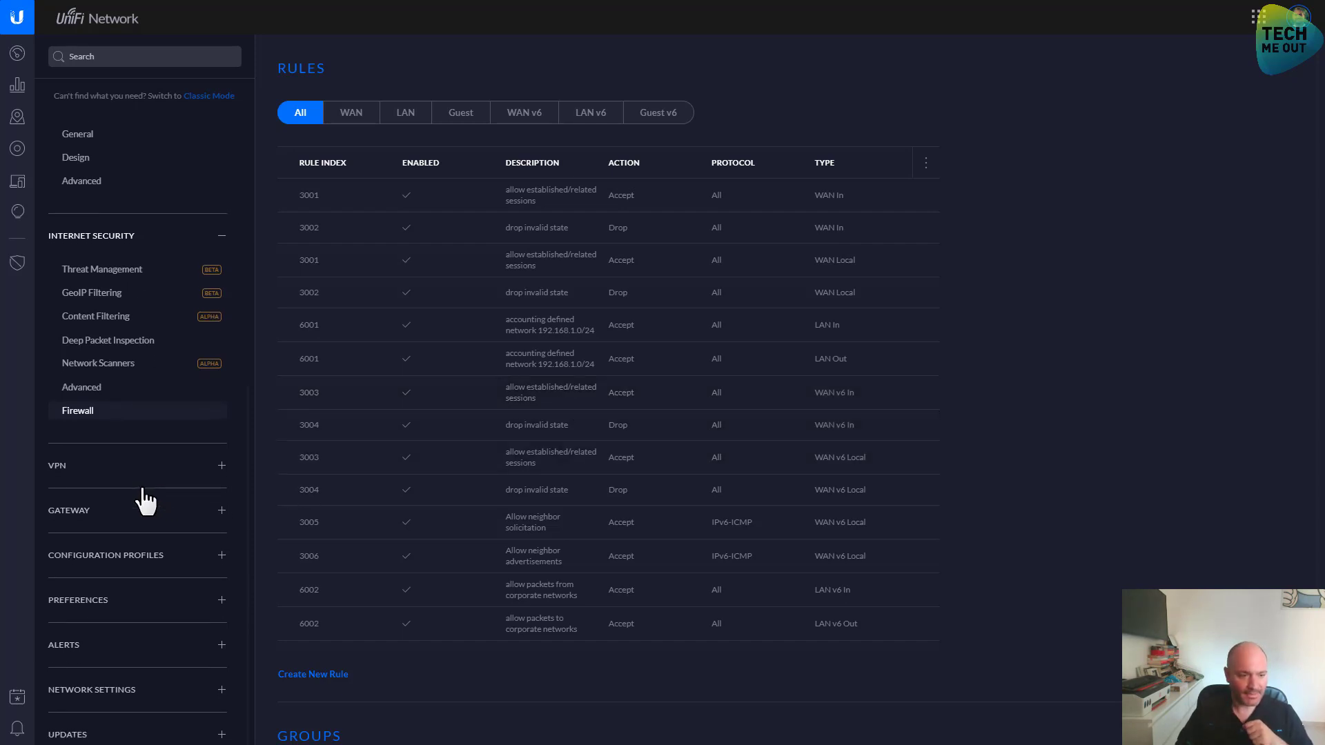
{"action": "left_click", "coordinate": [110, 469]}
{"action": "scroll", "coordinate": [112, 503], "scroll_direction": "down", "scroll_amount": 1}
{"action": "left_click", "coordinate": [114, 514]}
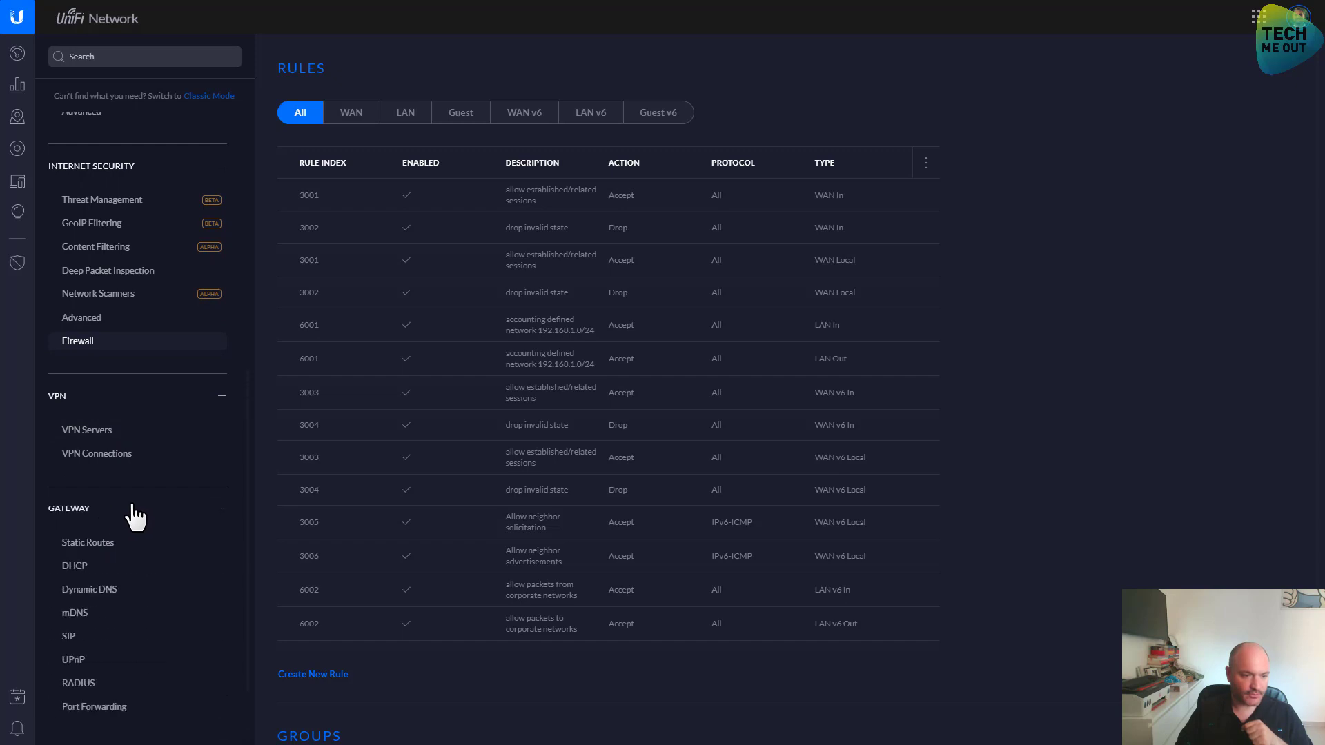
{"action": "scroll", "coordinate": [134, 516], "scroll_direction": "down", "scroll_amount": 3}
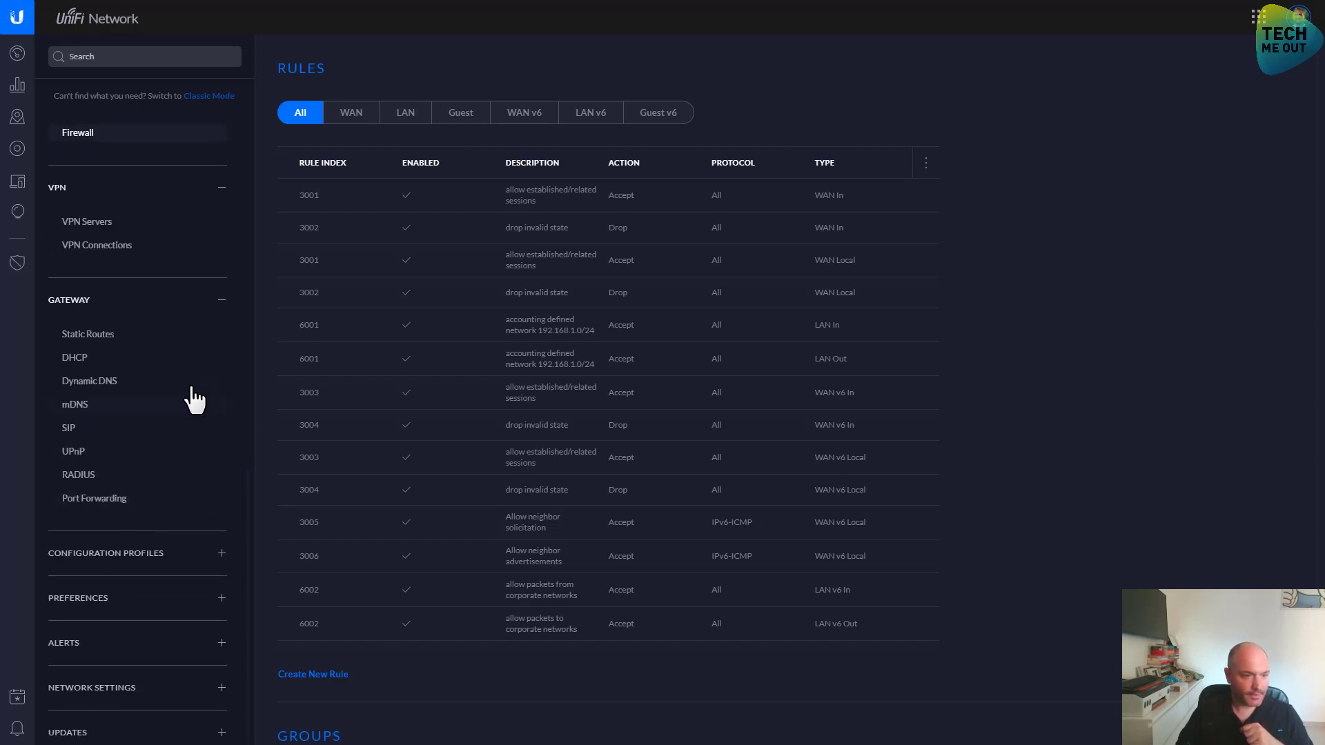
{"action": "left_click", "coordinate": [151, 385]}
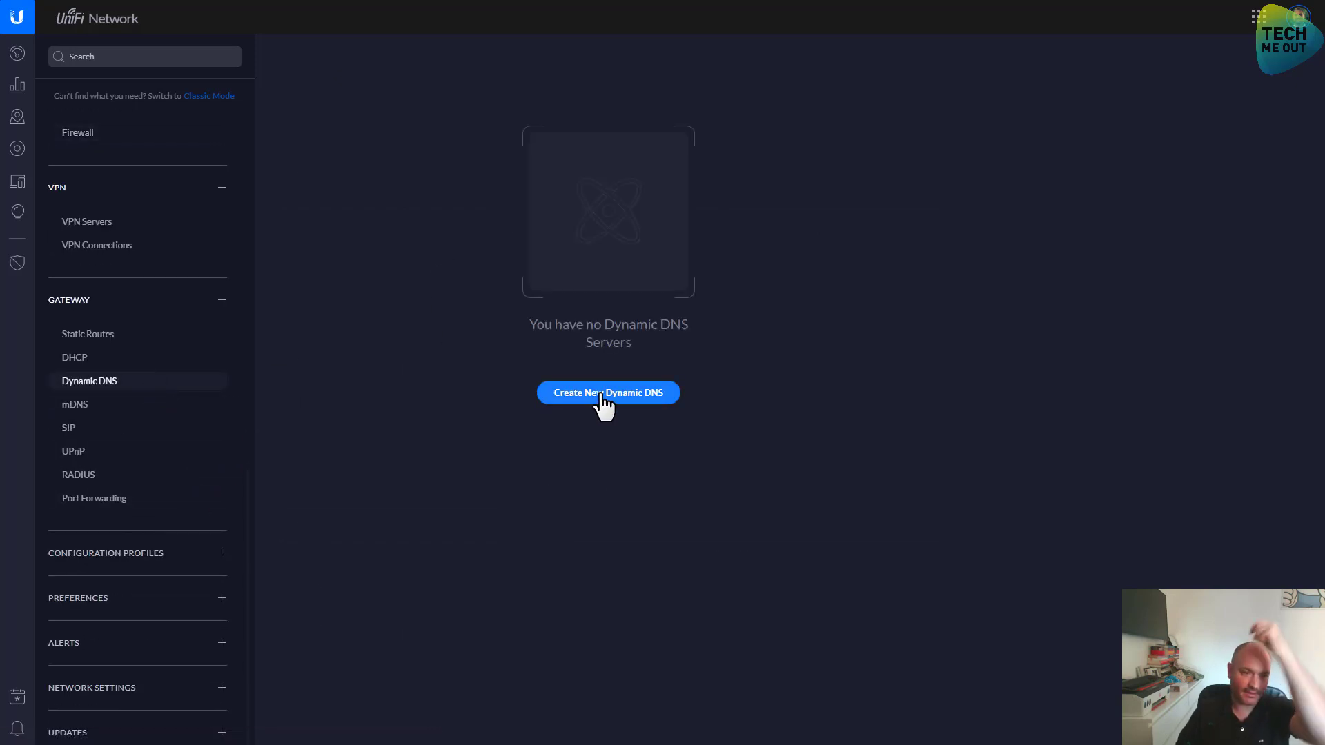
Add a dyndns entry for hostname myhostdnsdns.orgcom with a username and password, and save
{"action": "left_click", "coordinate": [599, 398]}
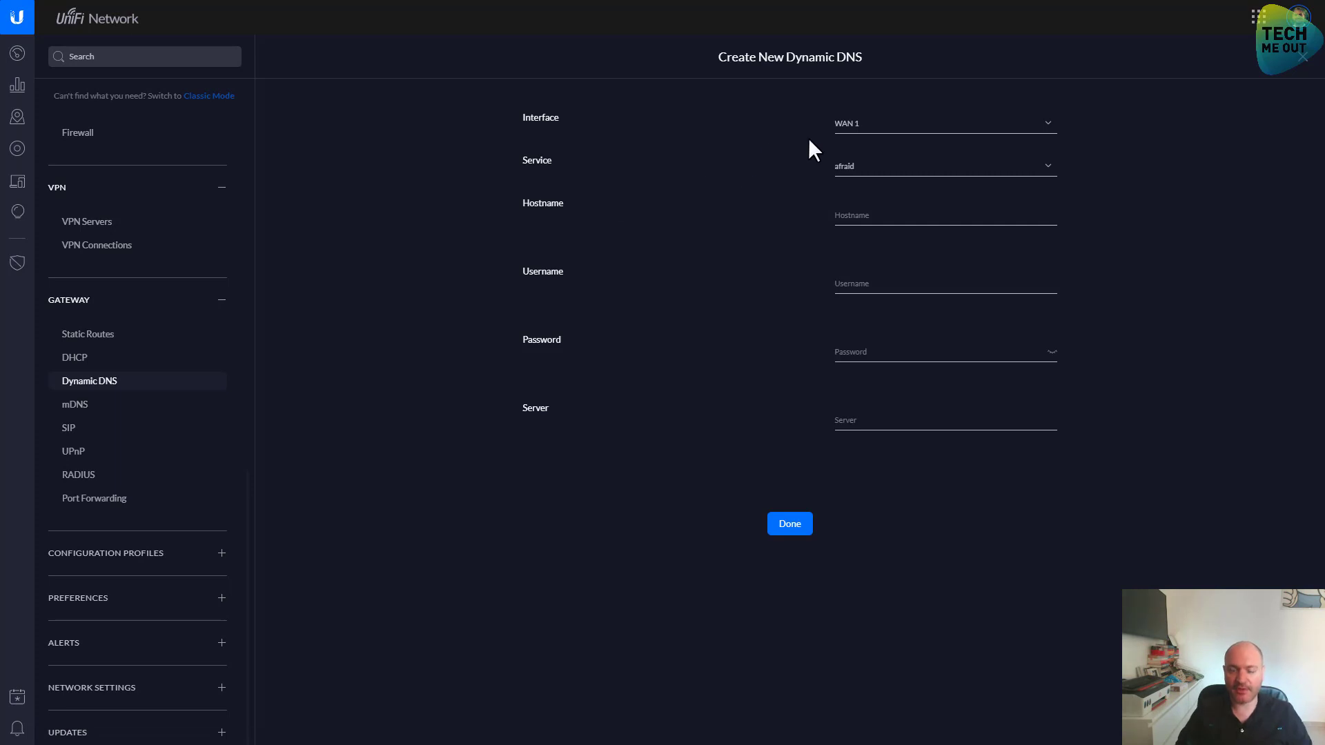
{"action": "left_click", "coordinate": [895, 167]}
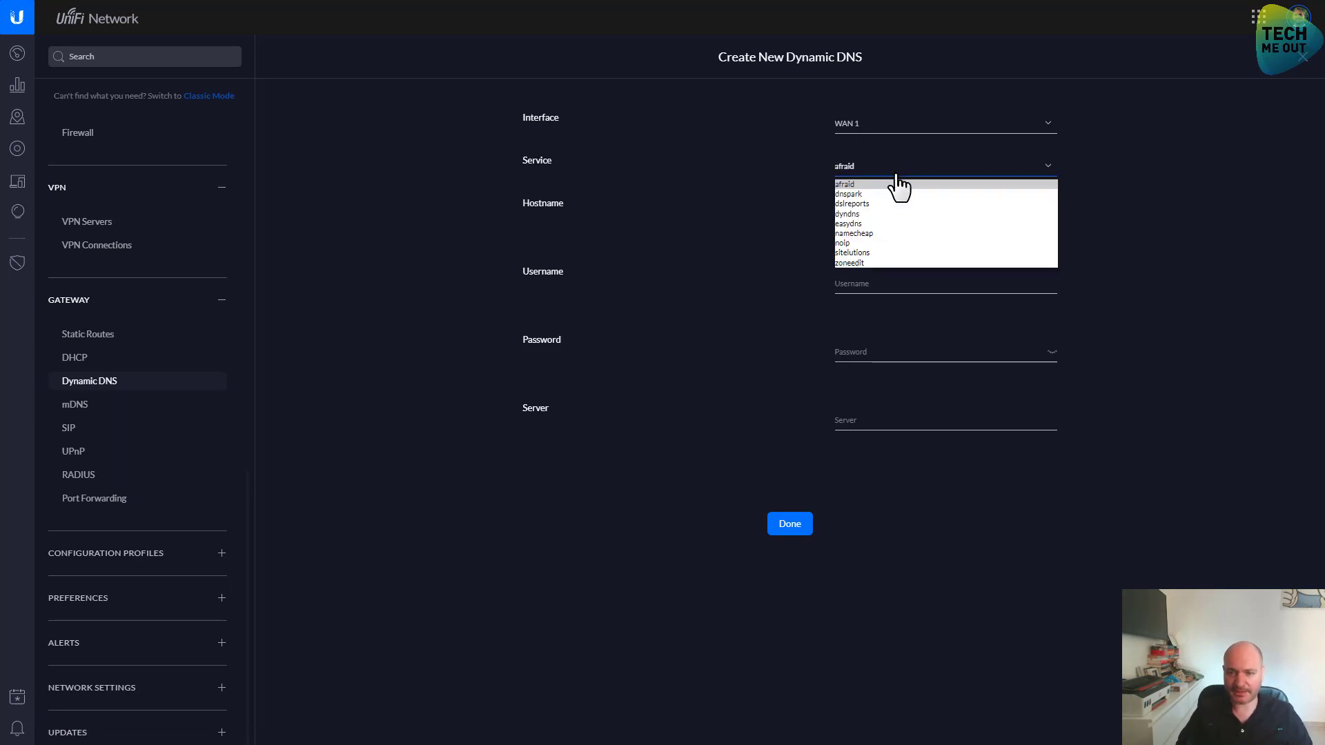
{"action": "left_click", "coordinate": [886, 214]}
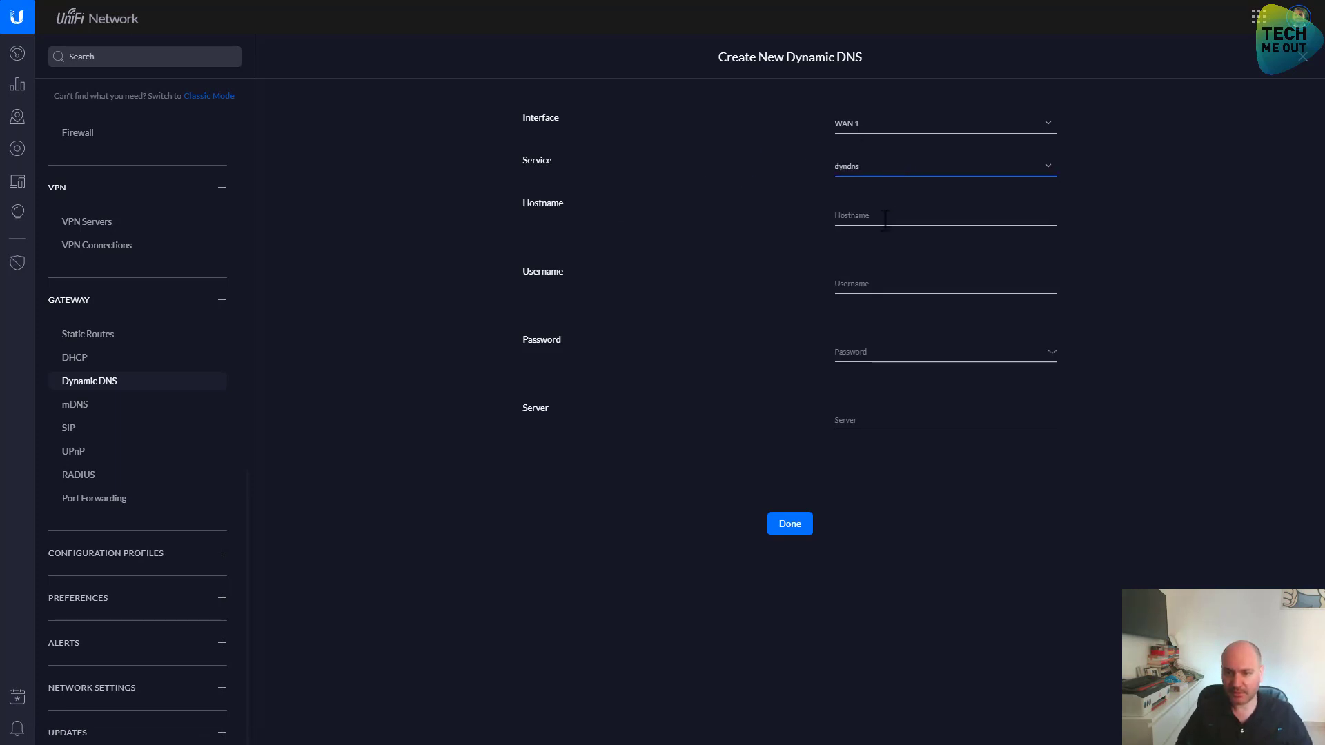
{"action": "type", "text": "myhost"}
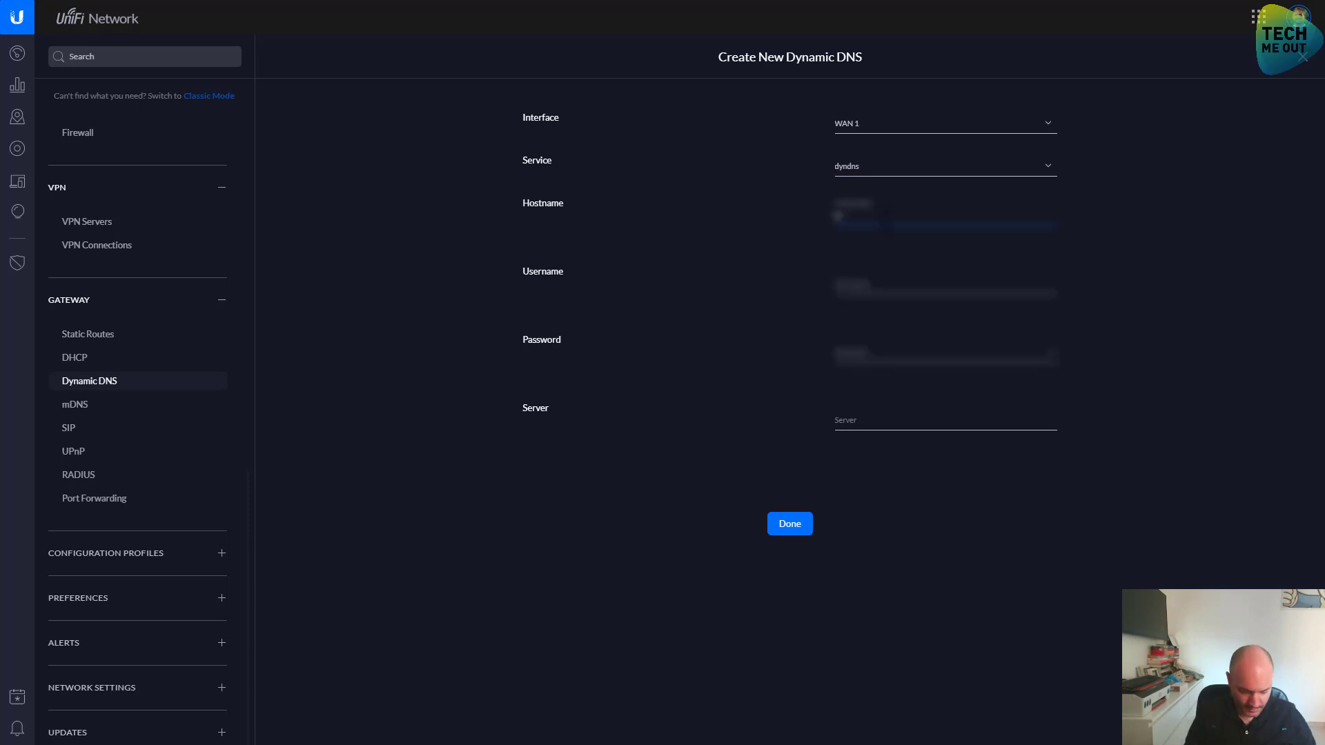
{"action": "type", "text": "dns"}
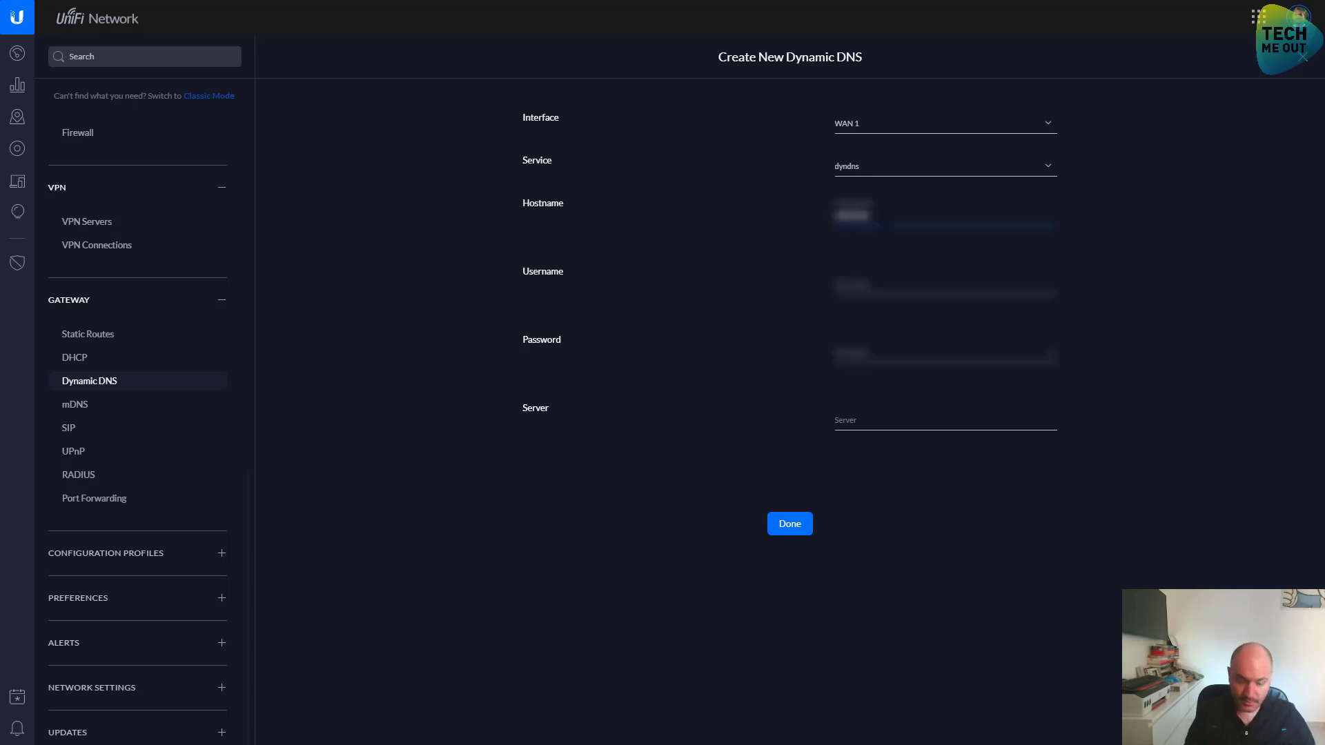
{"action": "type", "text": "dns.org"}
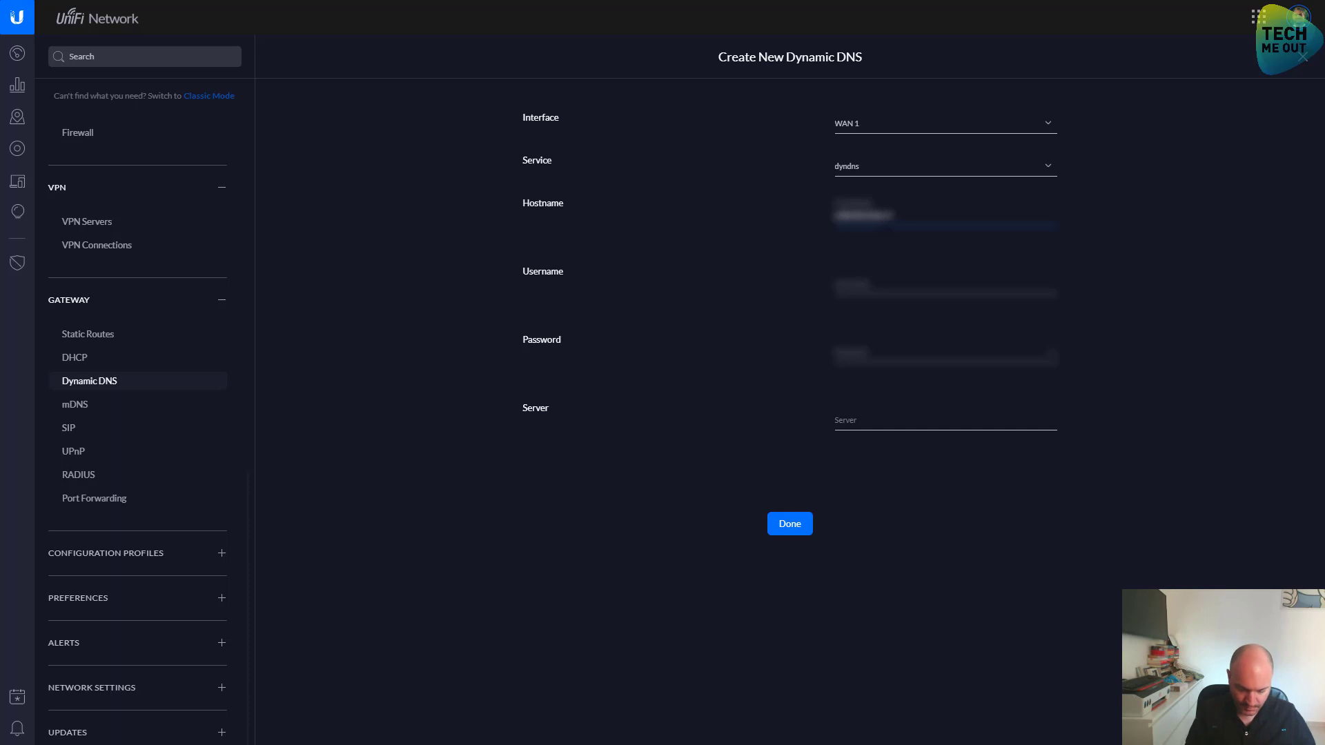
{"action": "type", "text": "com"}
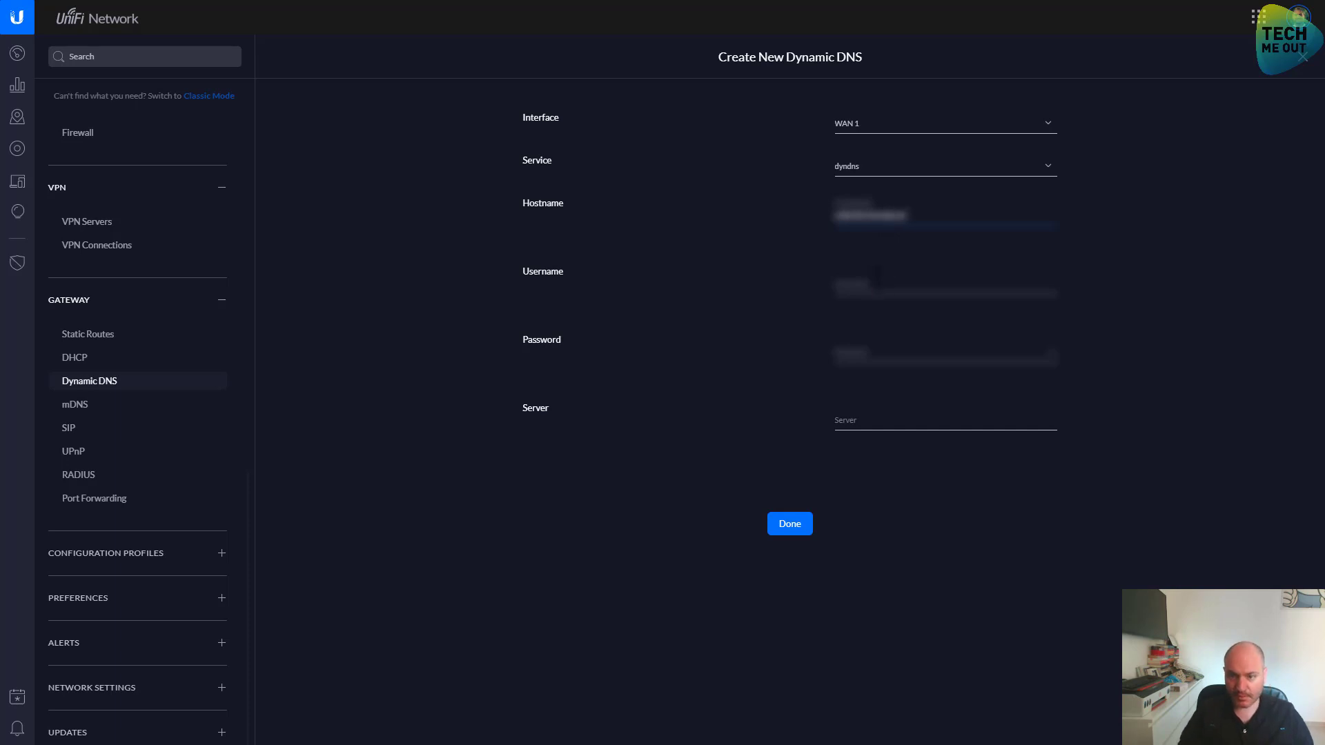
{"action": "key", "text": "Tab"}
{"action": "type", "text": "admin"}
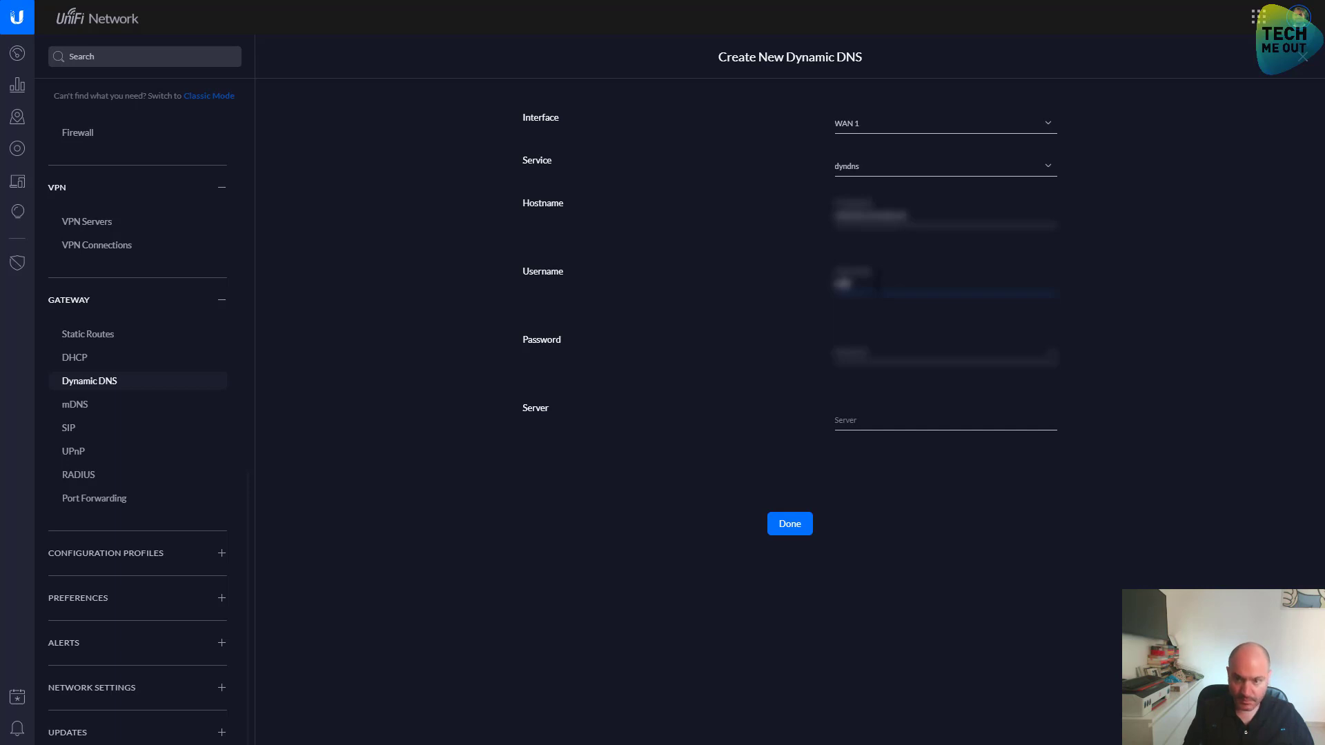
{"action": "type", "text": "admin"}
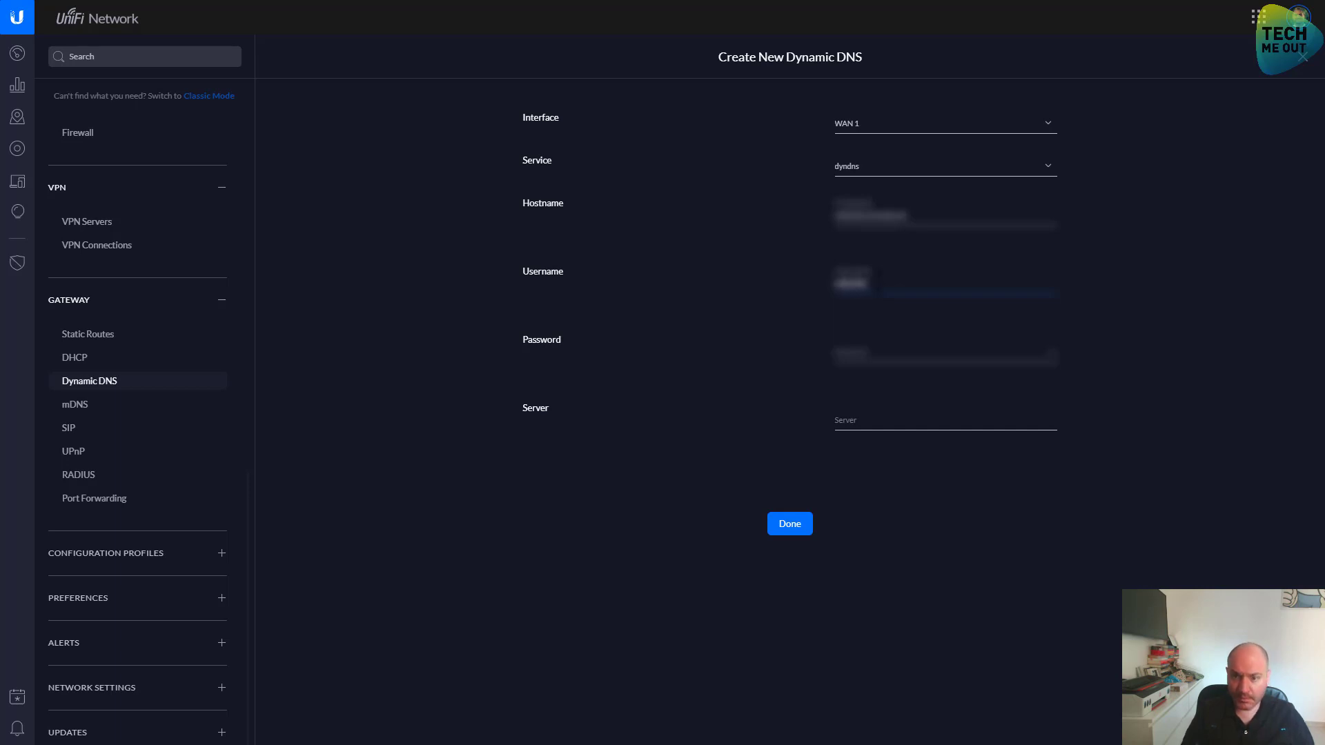
{"action": "key", "text": "Tab"}
{"action": "type", "text": "pas"}
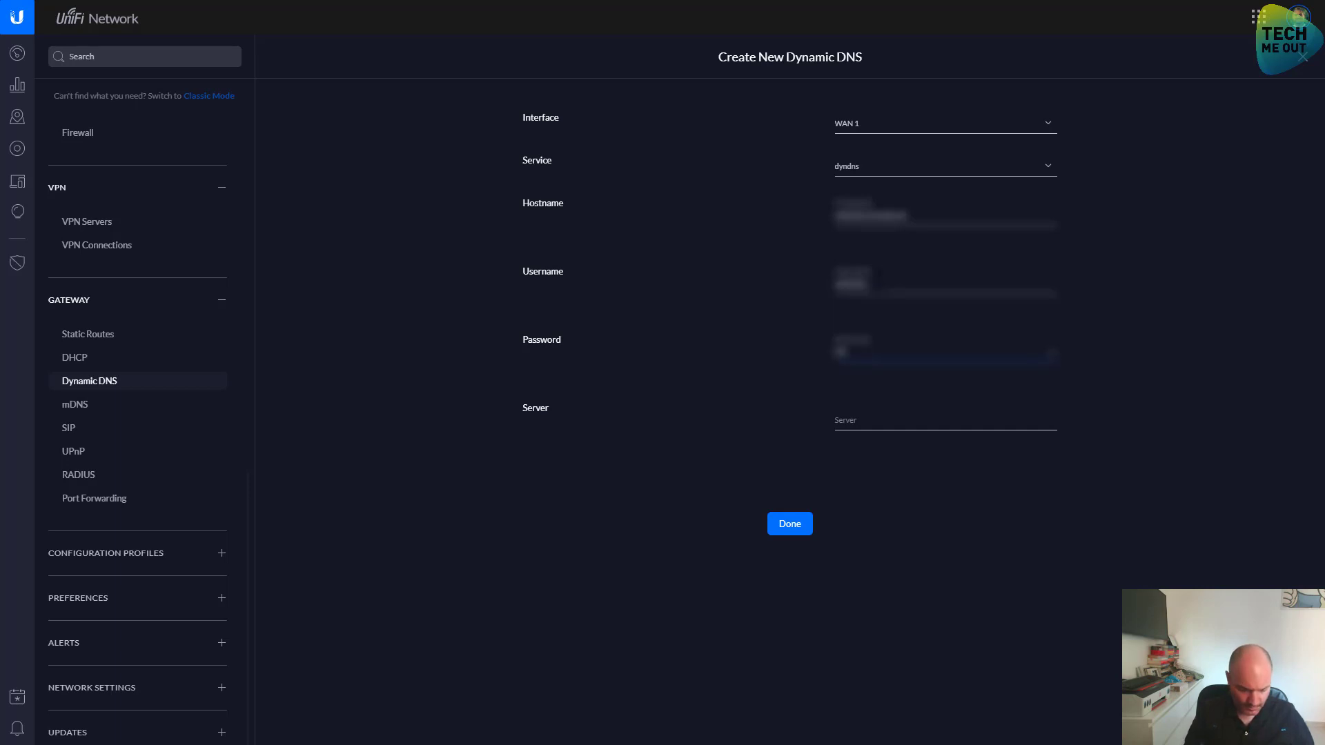
{"action": "type", "text": "sword"}
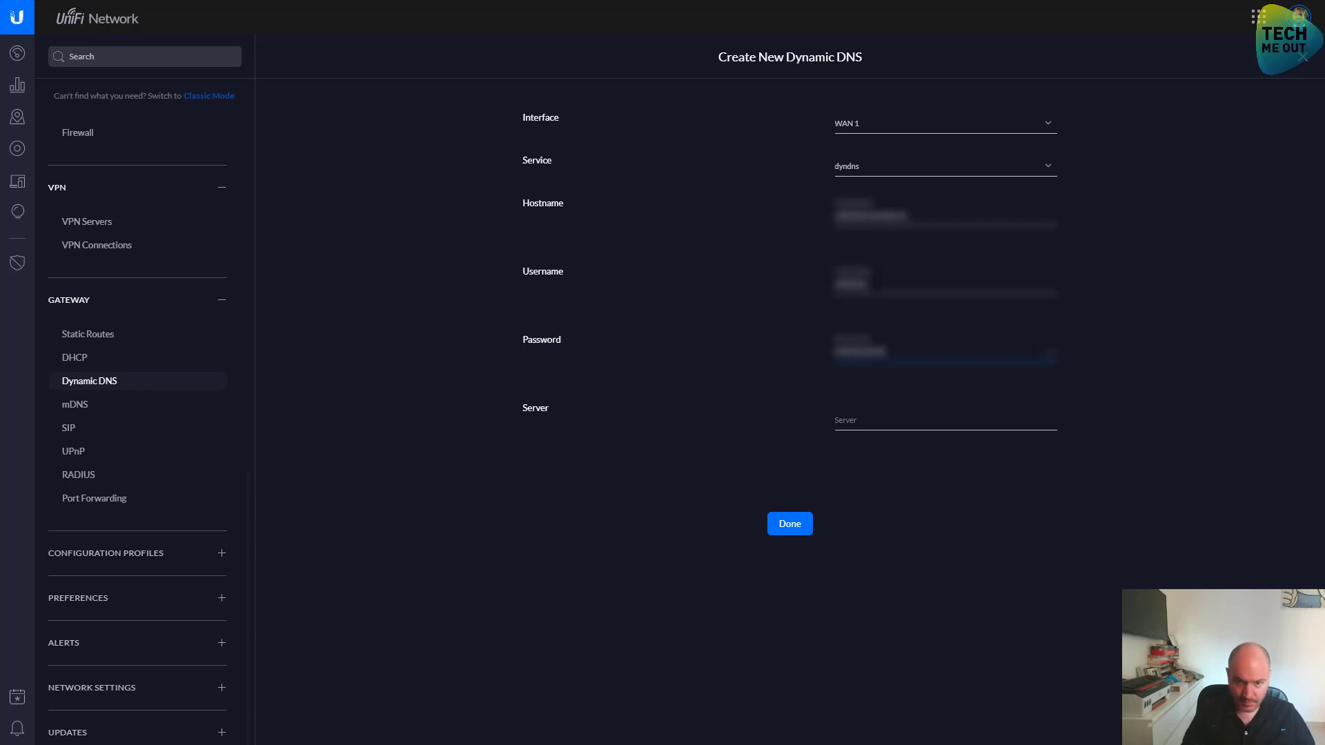
{"action": "left_click", "coordinate": [790, 524]}
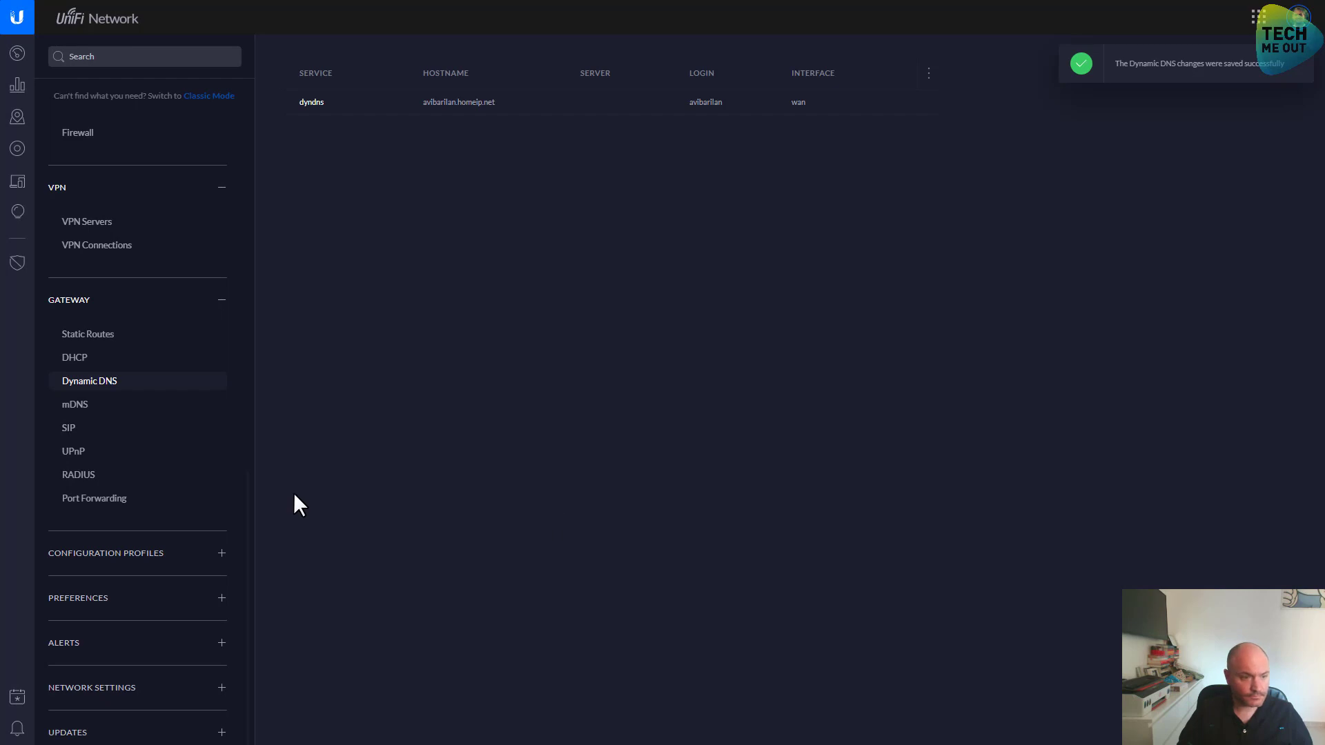
Check the empty Port Forwarding page, then open General under Preferences
{"action": "left_click", "coordinate": [138, 512]}
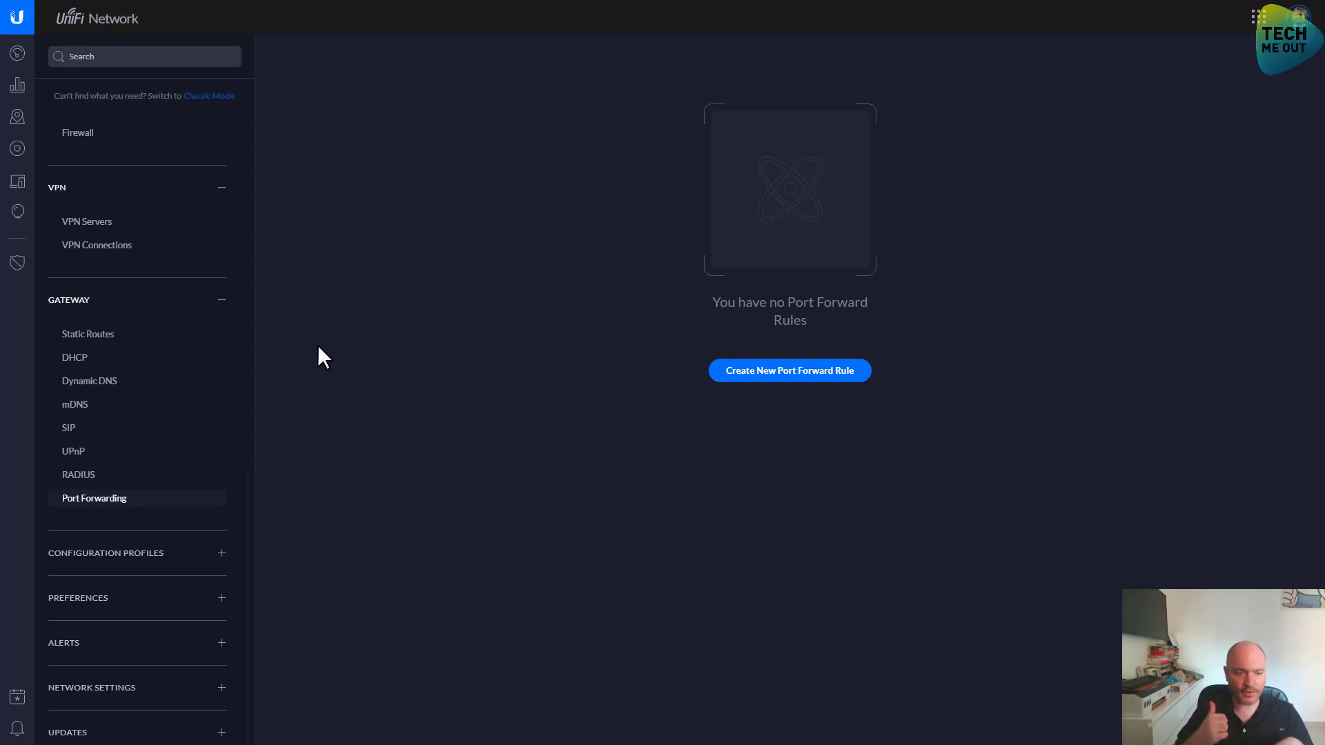
{"action": "left_click", "coordinate": [124, 553]}
{"action": "left_click", "coordinate": [124, 600]}
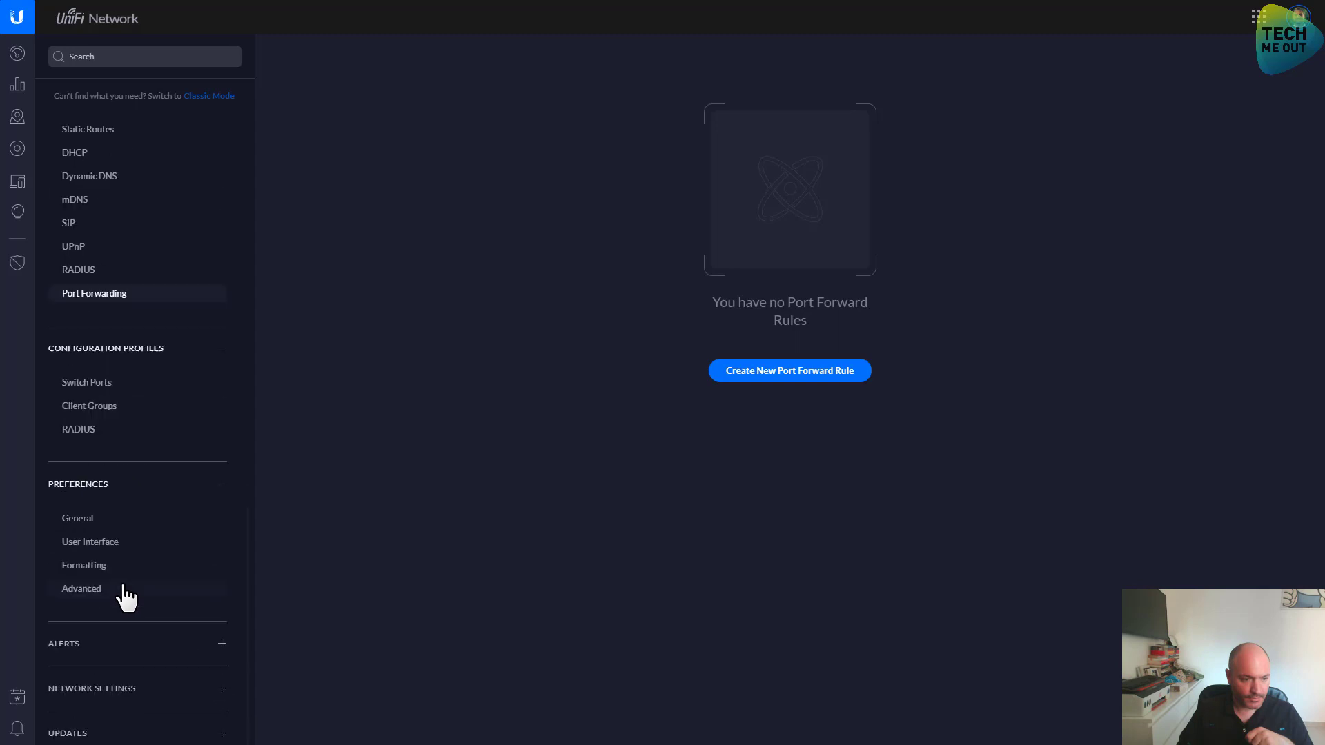
{"action": "left_click", "coordinate": [83, 523]}
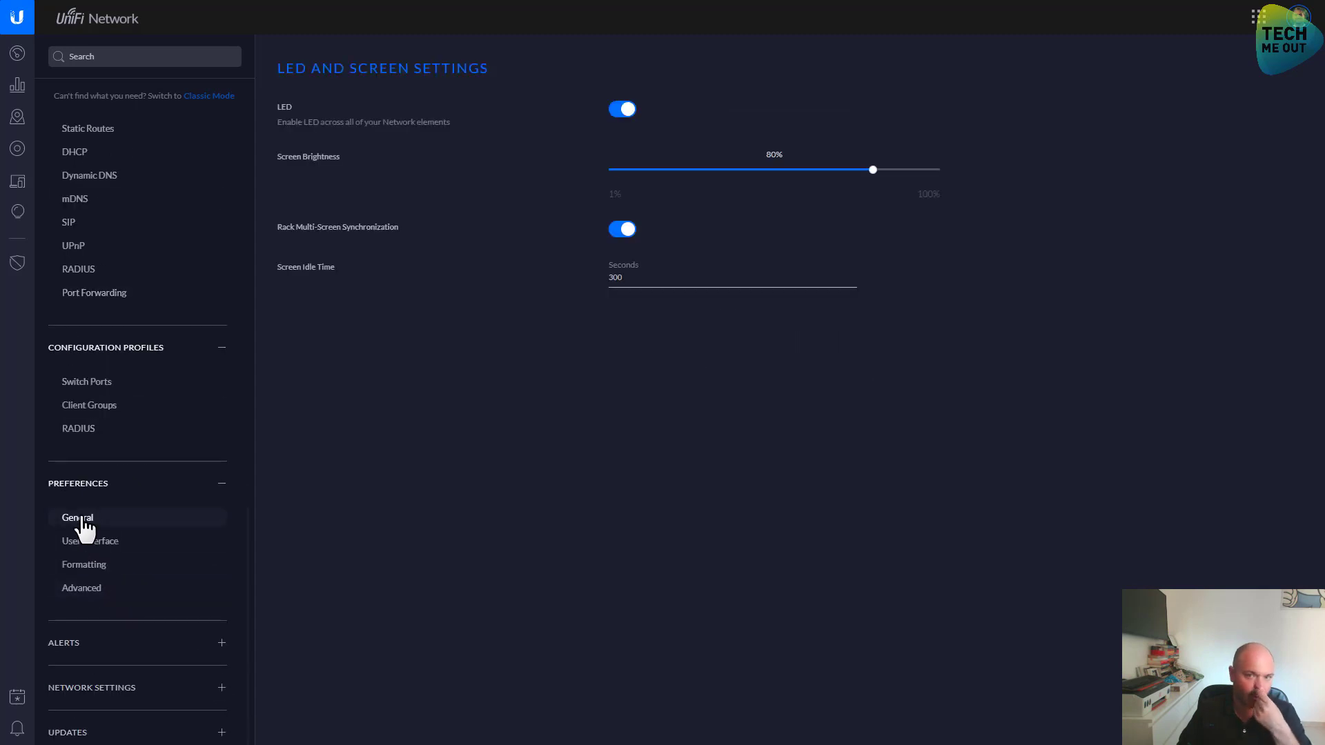
Look through User Interface, Formatting and Advanced preferences, then expand Alerts and Network Settings
{"action": "left_click", "coordinate": [83, 541]}
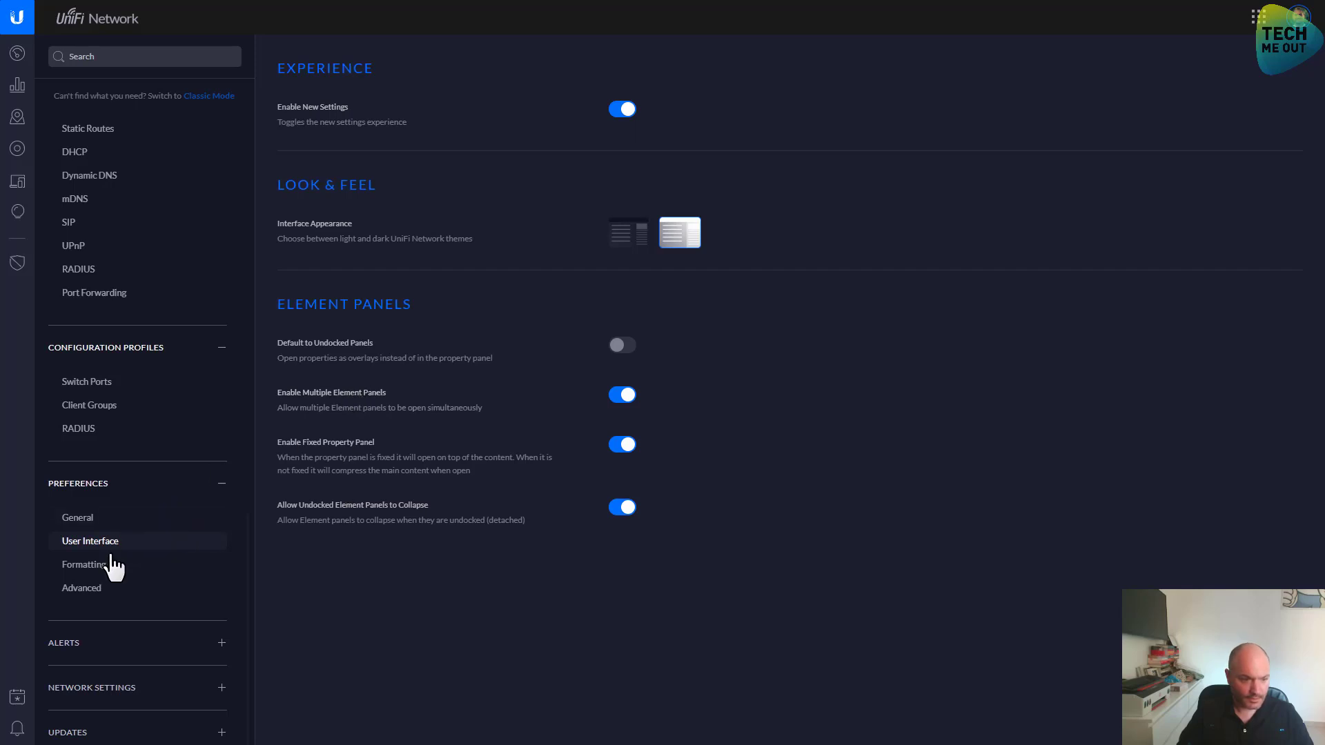
{"action": "left_click", "coordinate": [109, 564]}
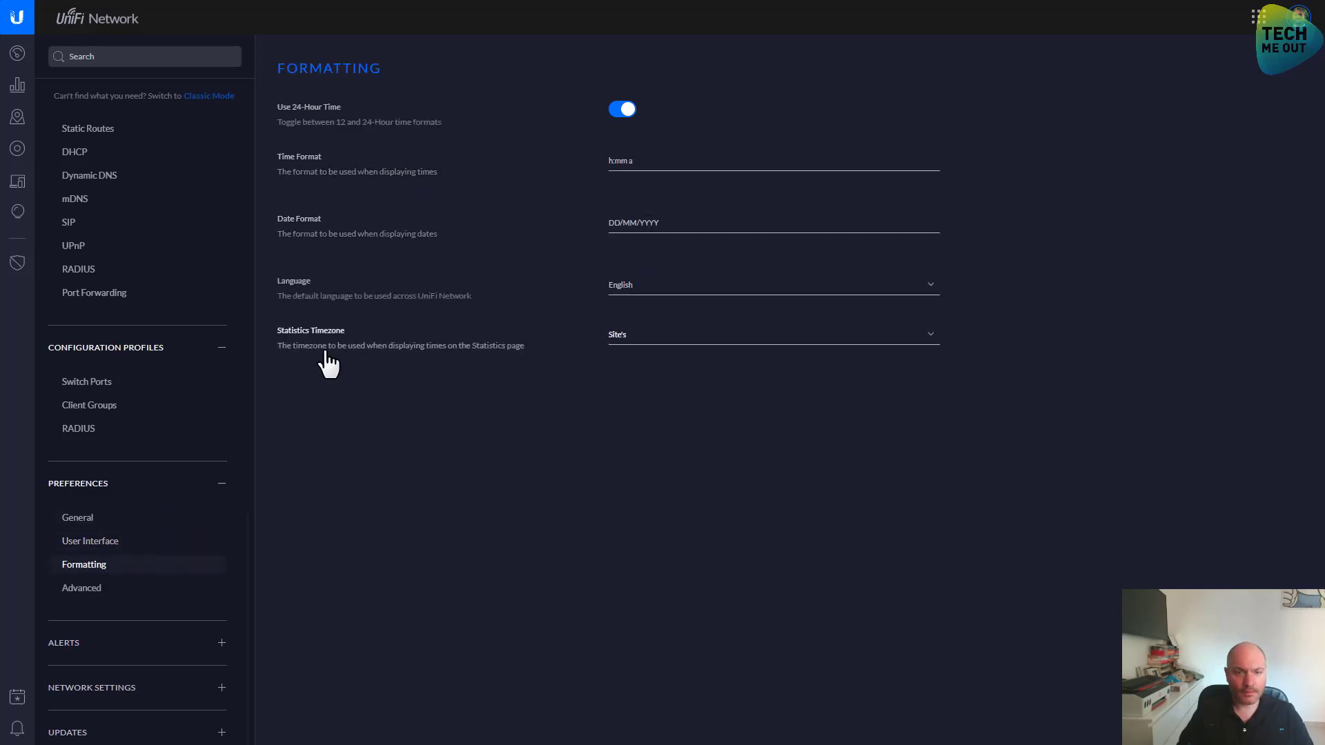
{"action": "left_click", "coordinate": [119, 588]}
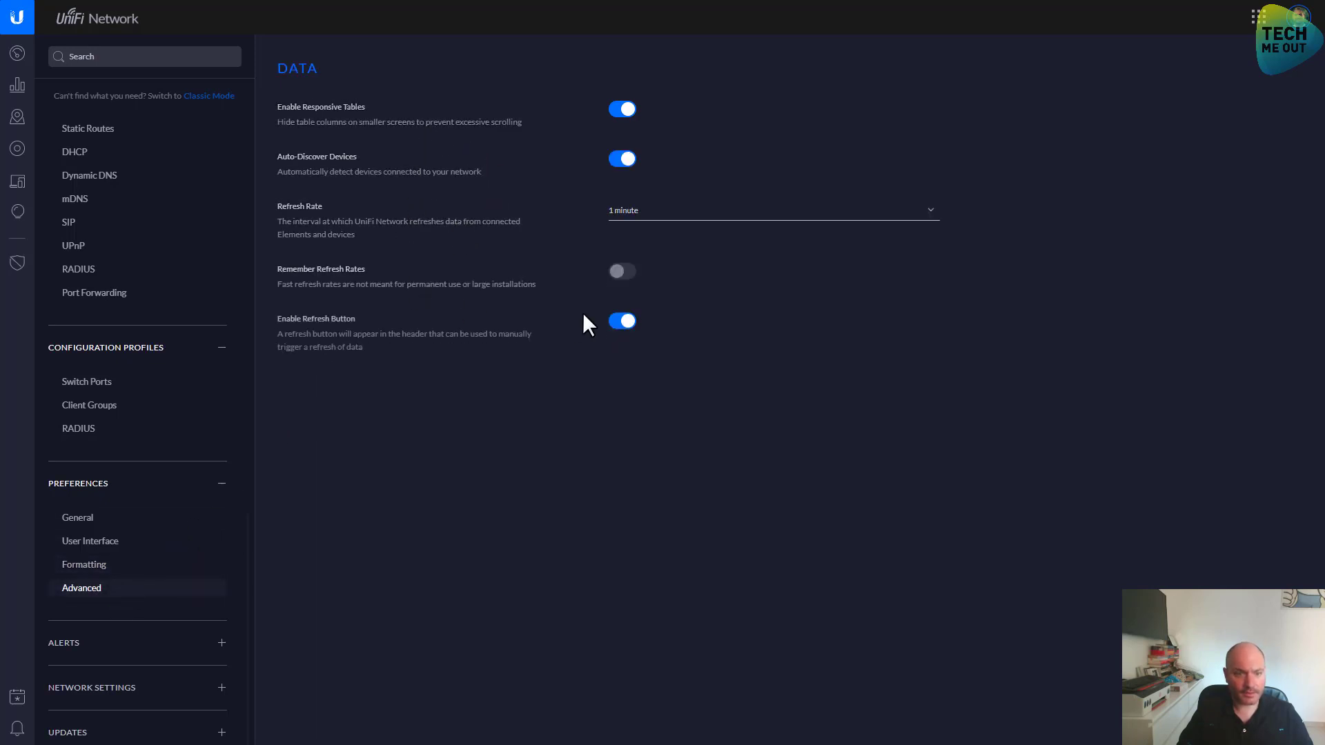
{"action": "left_click", "coordinate": [138, 649]}
{"action": "left_click", "coordinate": [127, 690]}
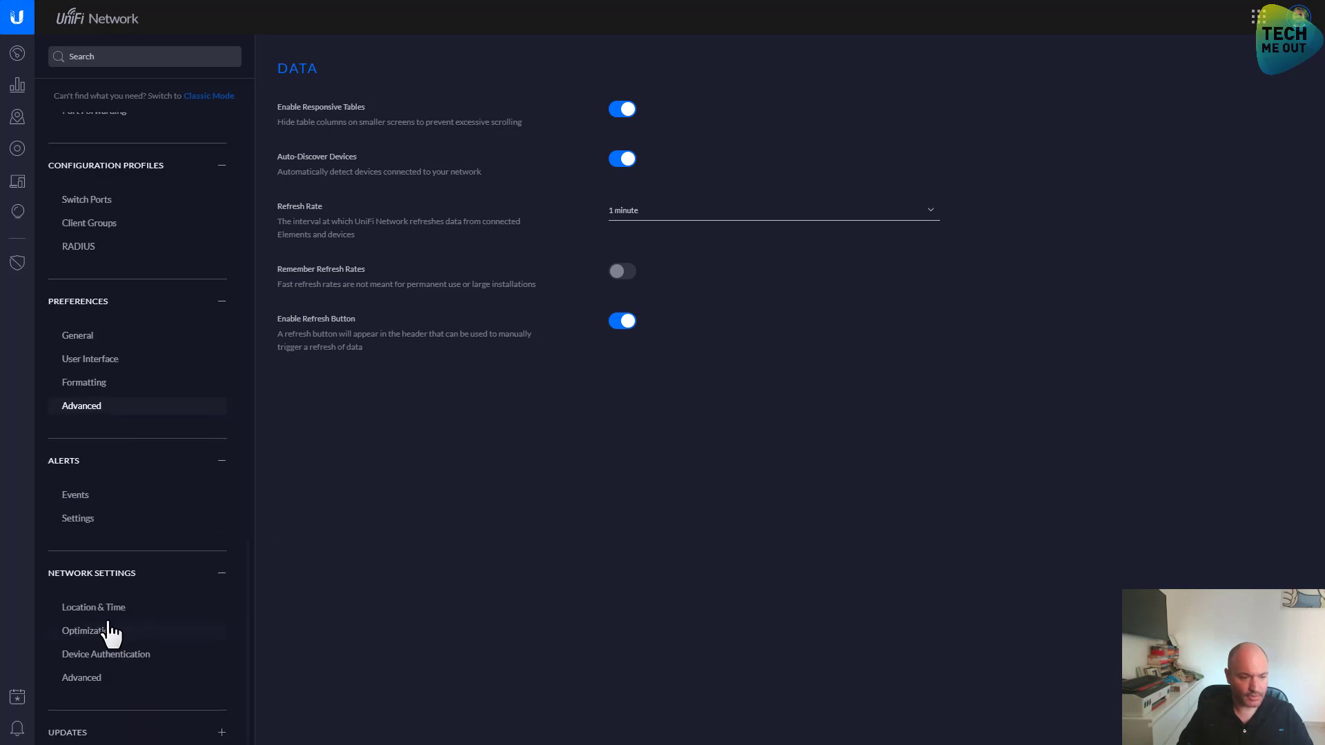
Set Location & Time country to United States, save it, and open Optimizations
{"action": "left_click", "coordinate": [103, 609]}
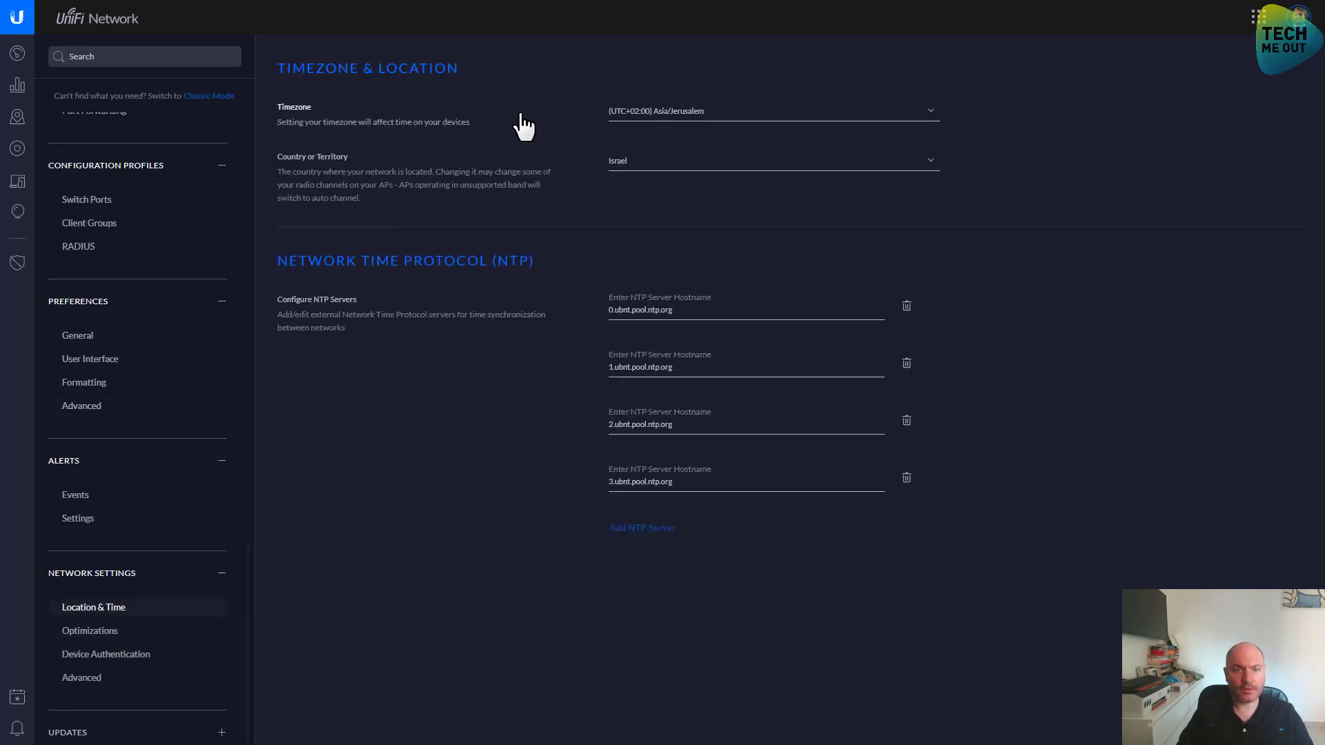
{"action": "left_click", "coordinate": [653, 165]}
{"action": "type", "text": "united"}
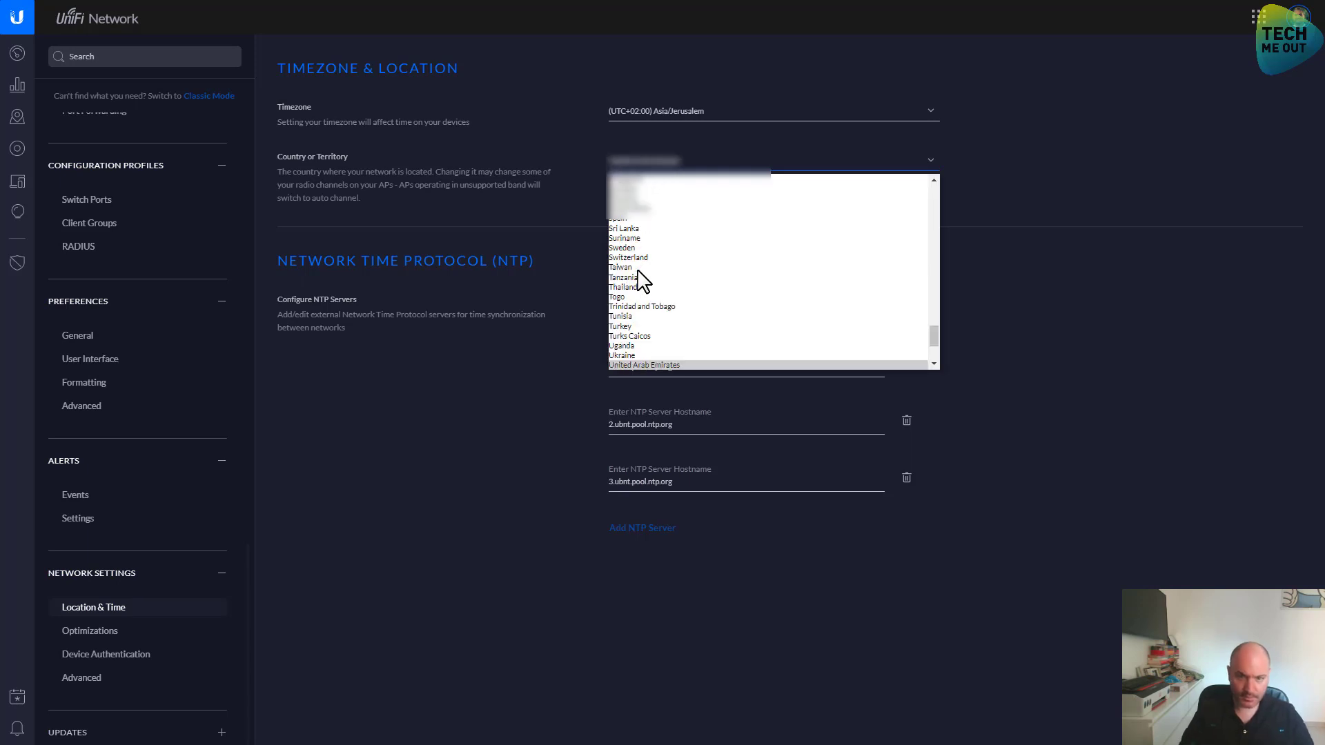
{"action": "scroll", "coordinate": [635, 332], "scroll_direction": "down", "scroll_amount": 1}
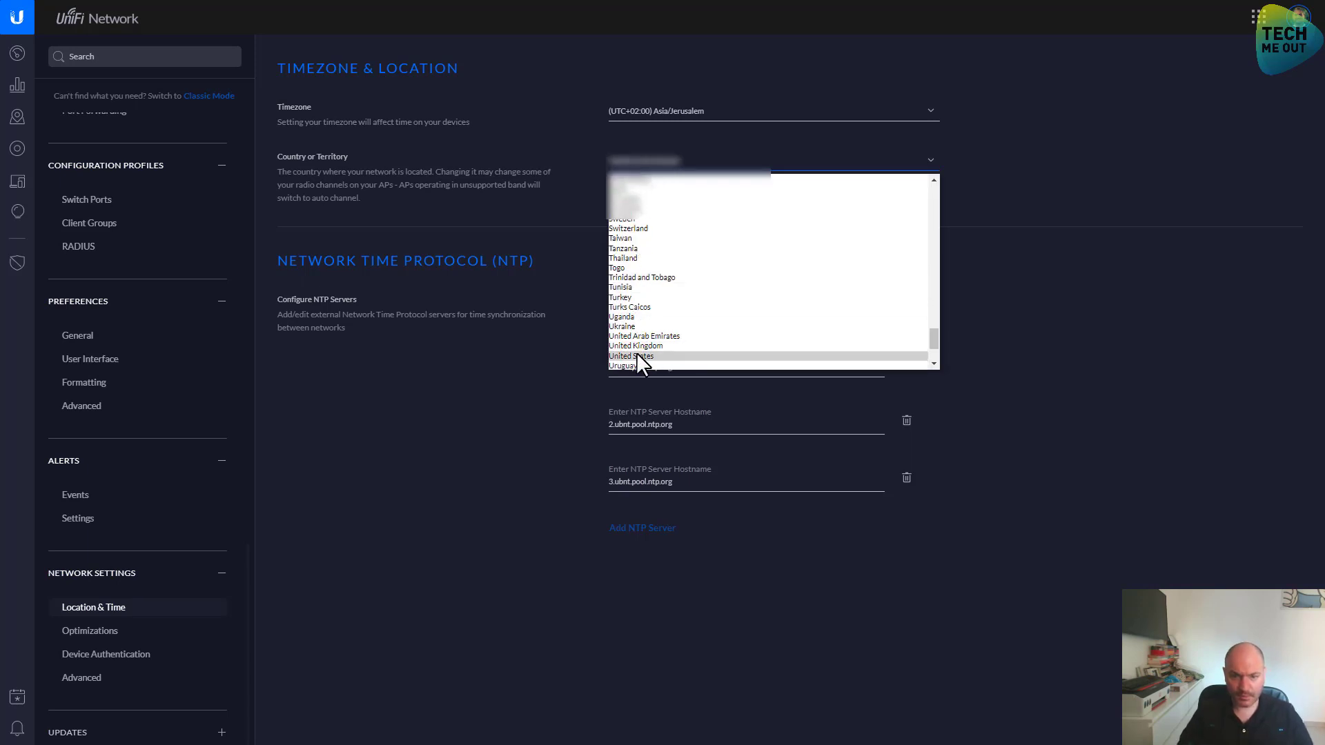
{"action": "left_click", "coordinate": [635, 356]}
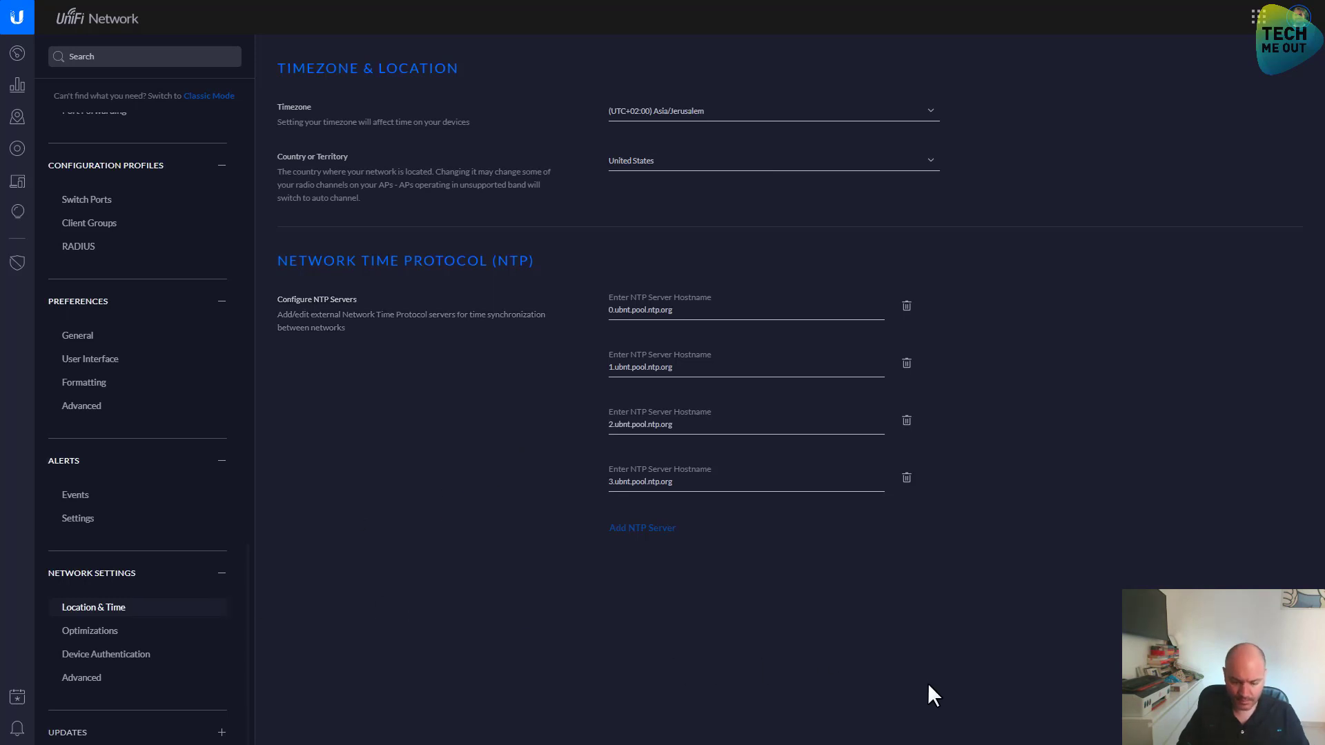
{"action": "key", "text": "F11"}
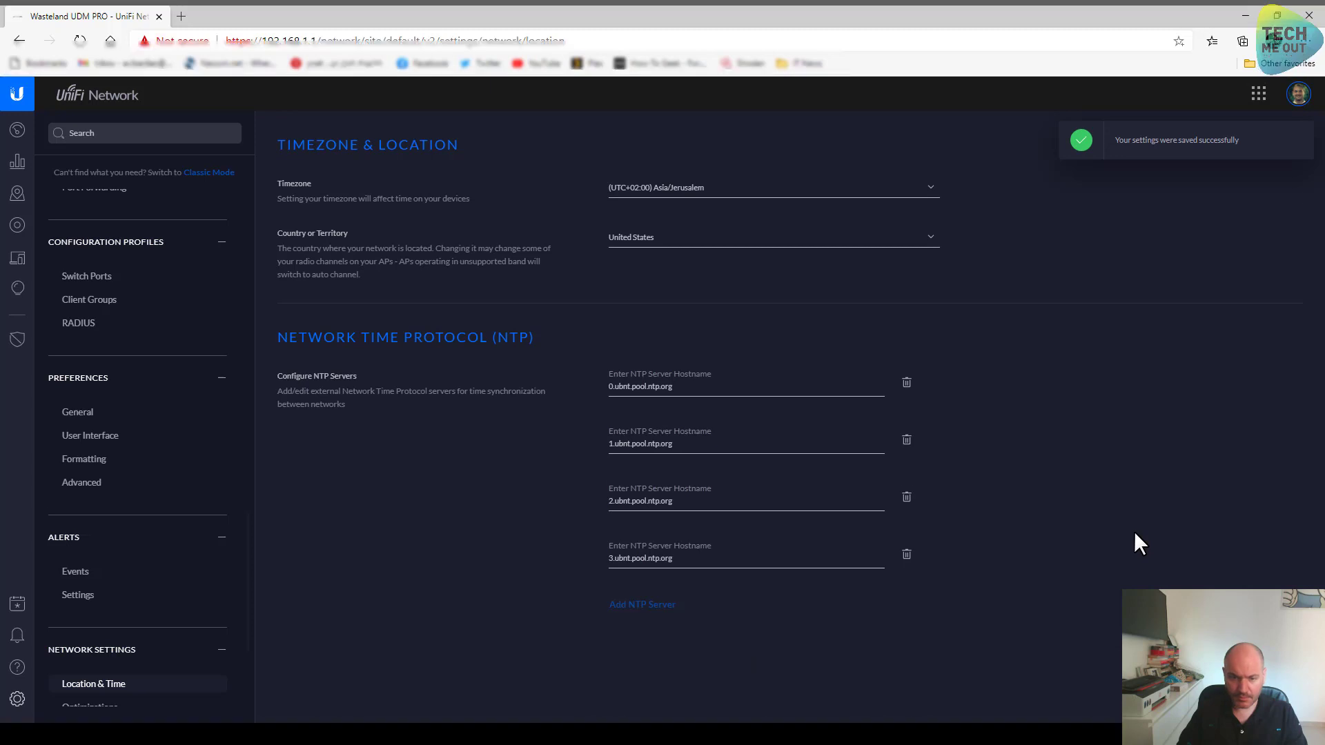
{"action": "key", "text": "F11"}
{"action": "left_click", "coordinate": [71, 642]}
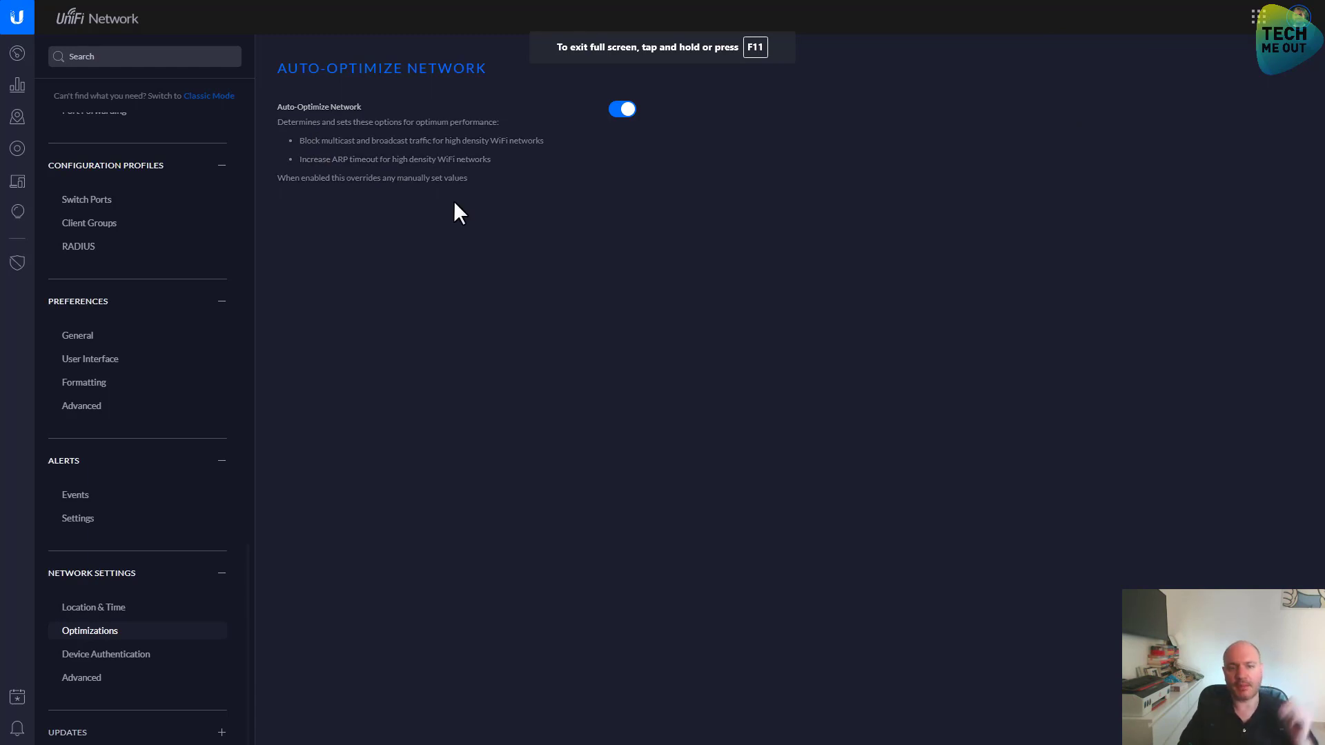
Open the Device Authentication page under Network Settings to view the SSH credentials
{"action": "left_click", "coordinate": [139, 662]}
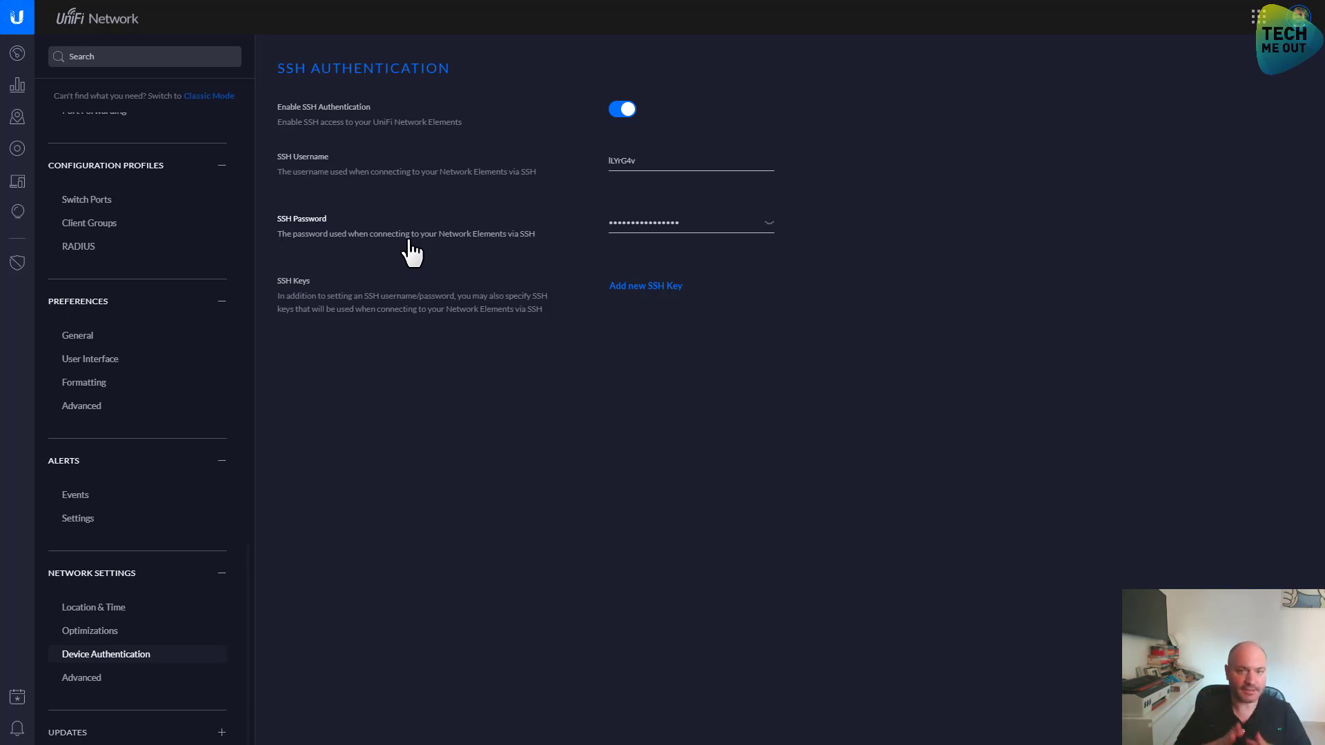
Change the device SSH username to admin and enter a new SSH password
{"action": "double_click", "coordinate": [648, 157]}
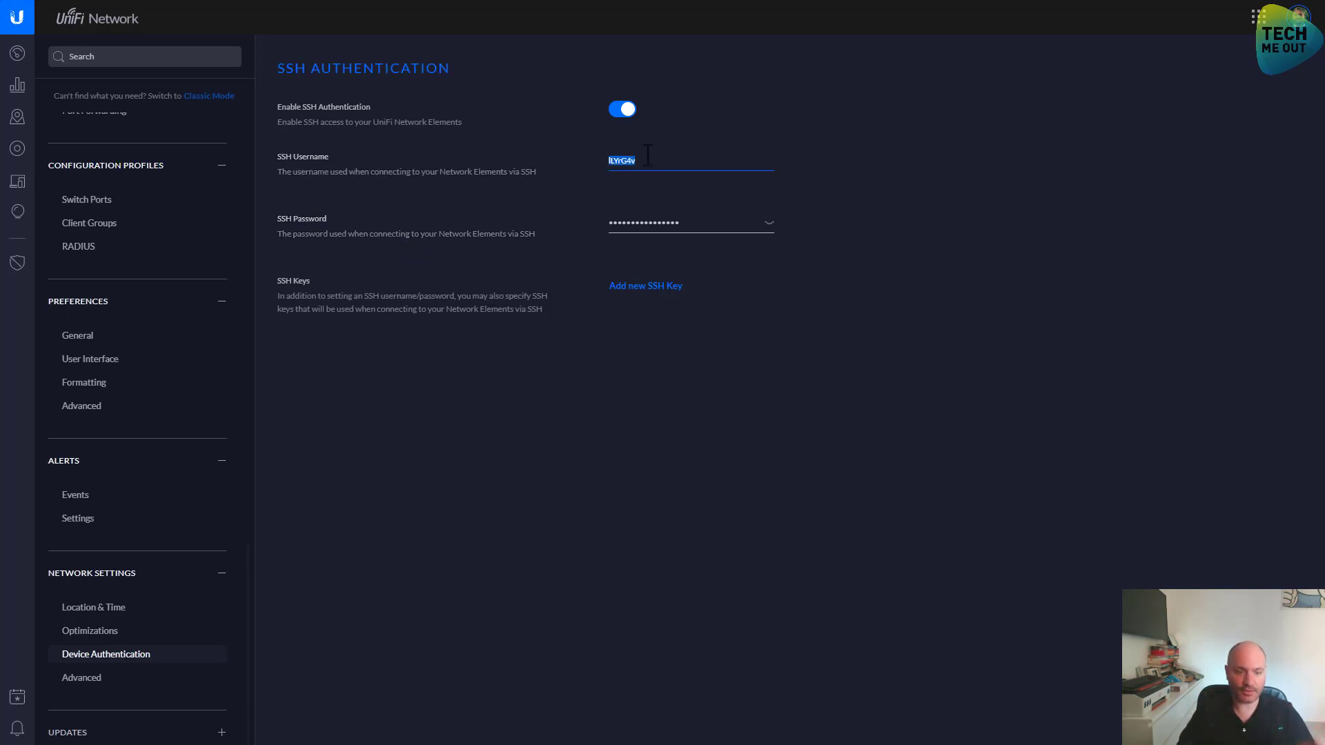
{"action": "type", "text": "admin"}
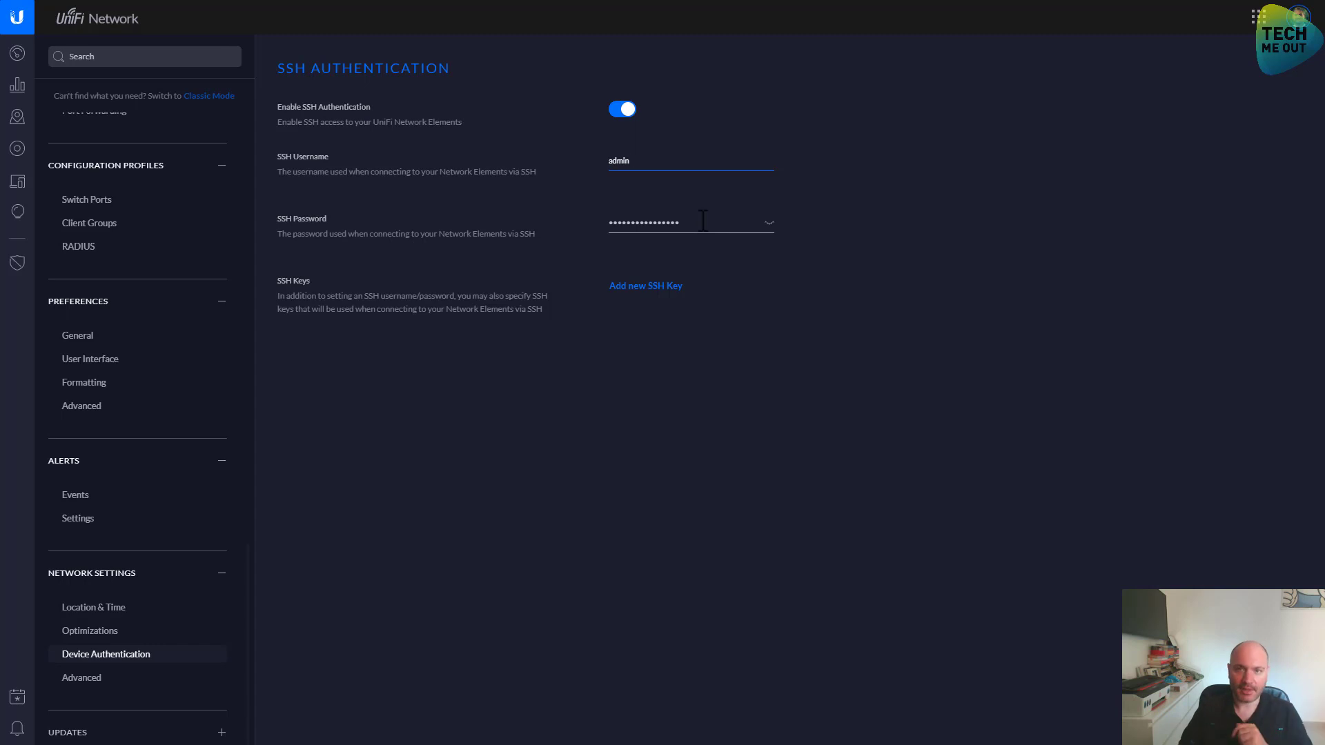
{"action": "left_click", "coordinate": [712, 226]}
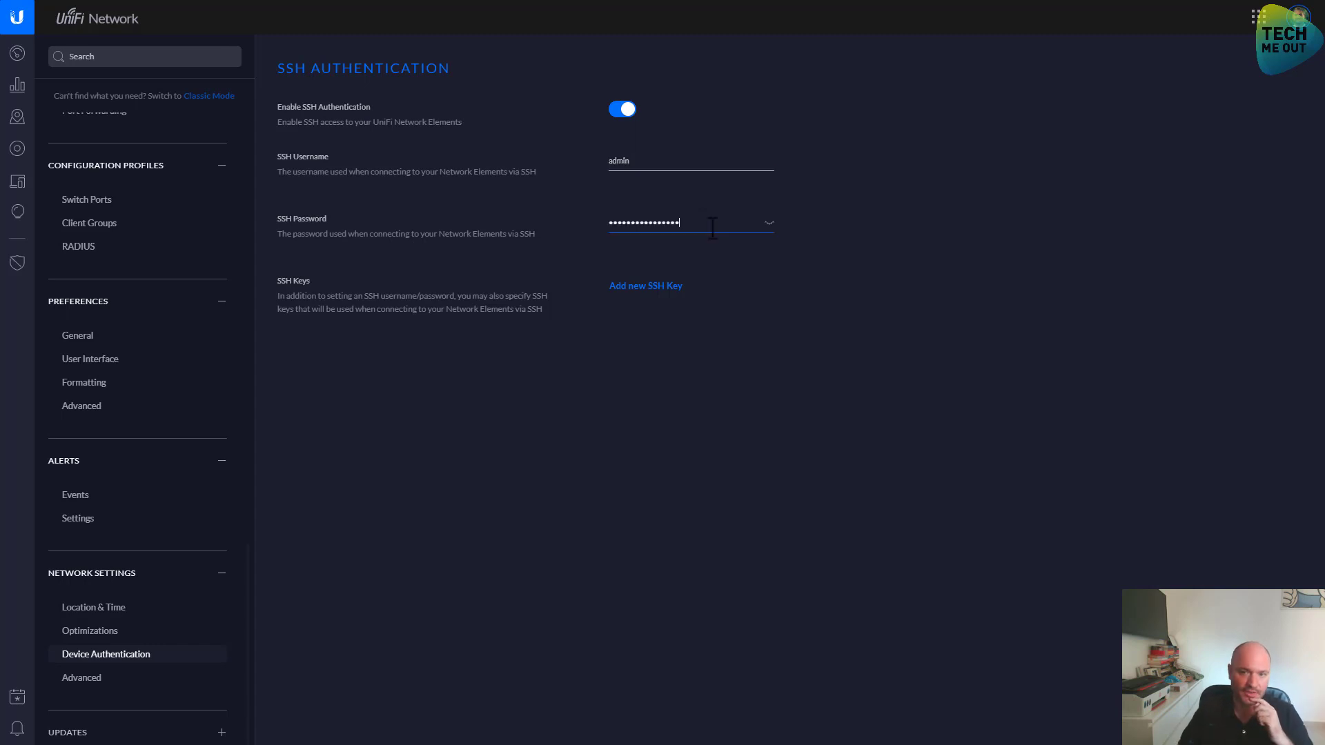
{"action": "left_click_drag", "start_coordinate": [713, 227], "coordinate": [526, 235]}
{"action": "type", "text": "a"}
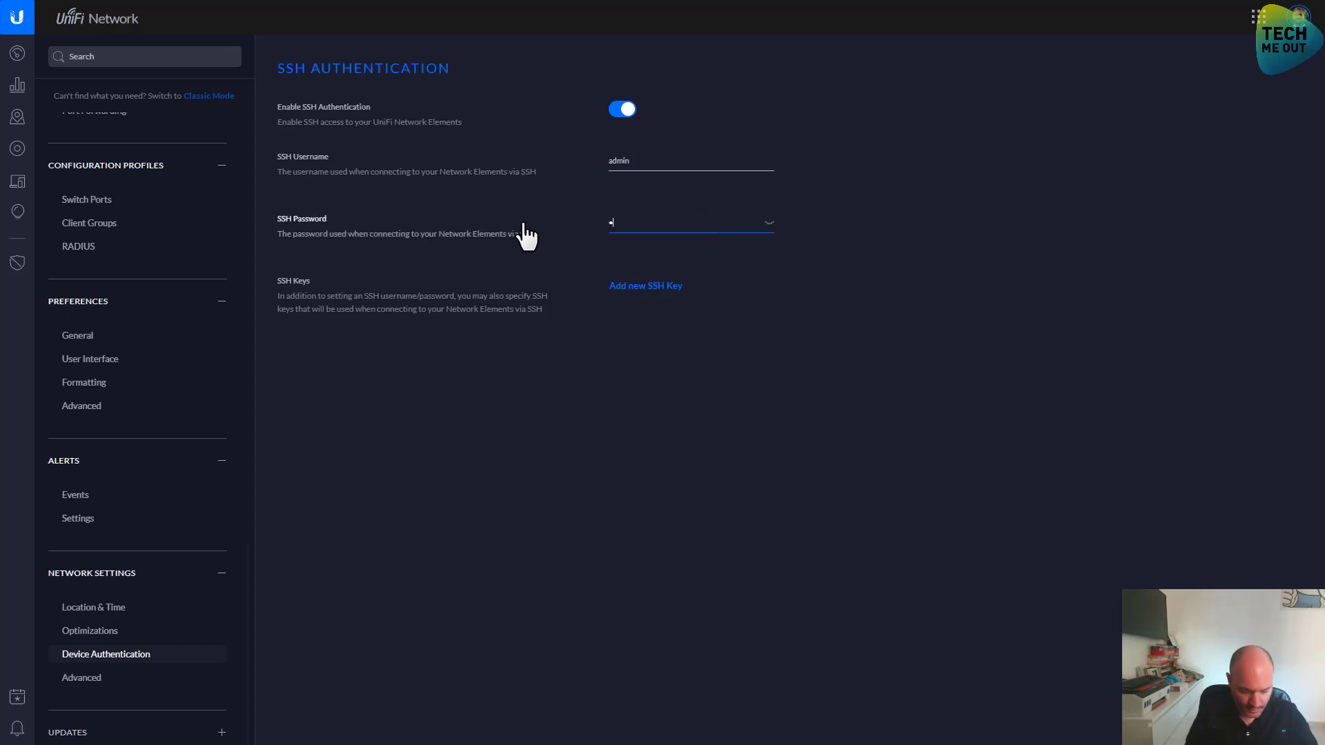
{"action": "type", "text": "•••••••••••"}
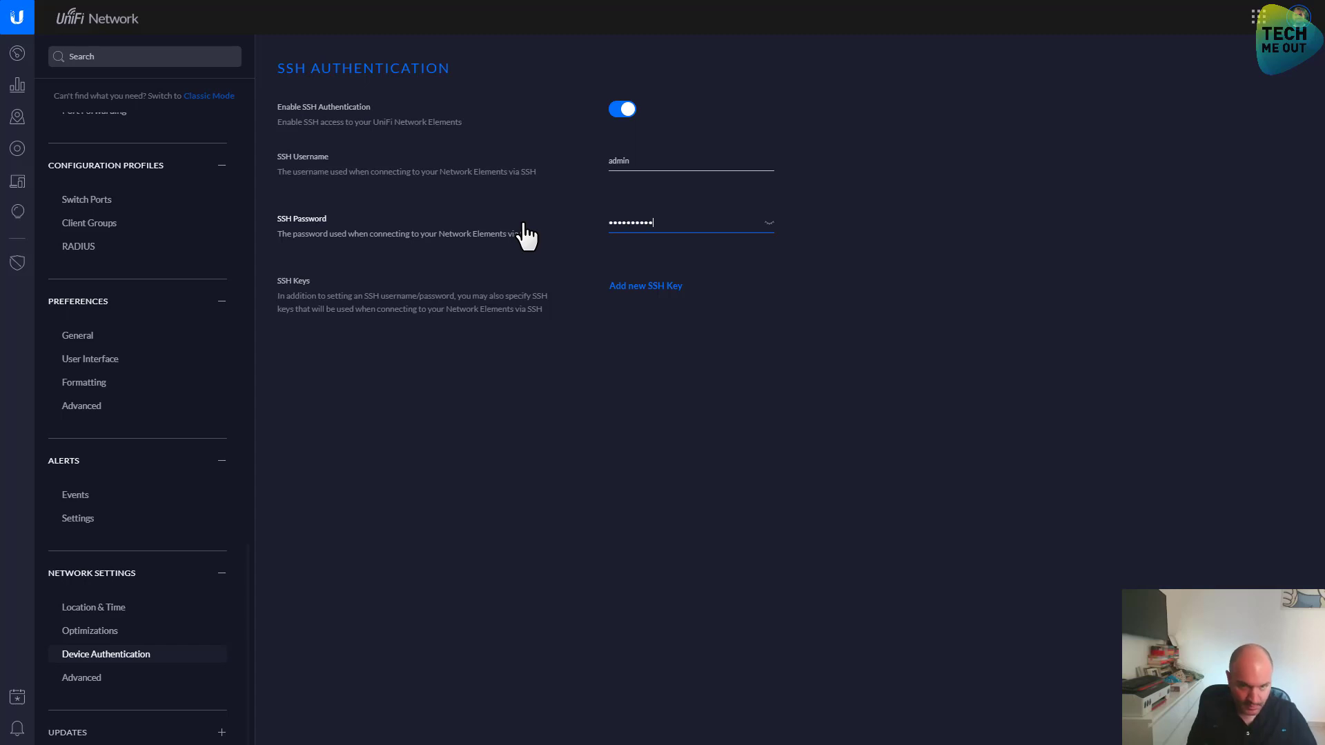
{"action": "left_click", "coordinate": [769, 379]}
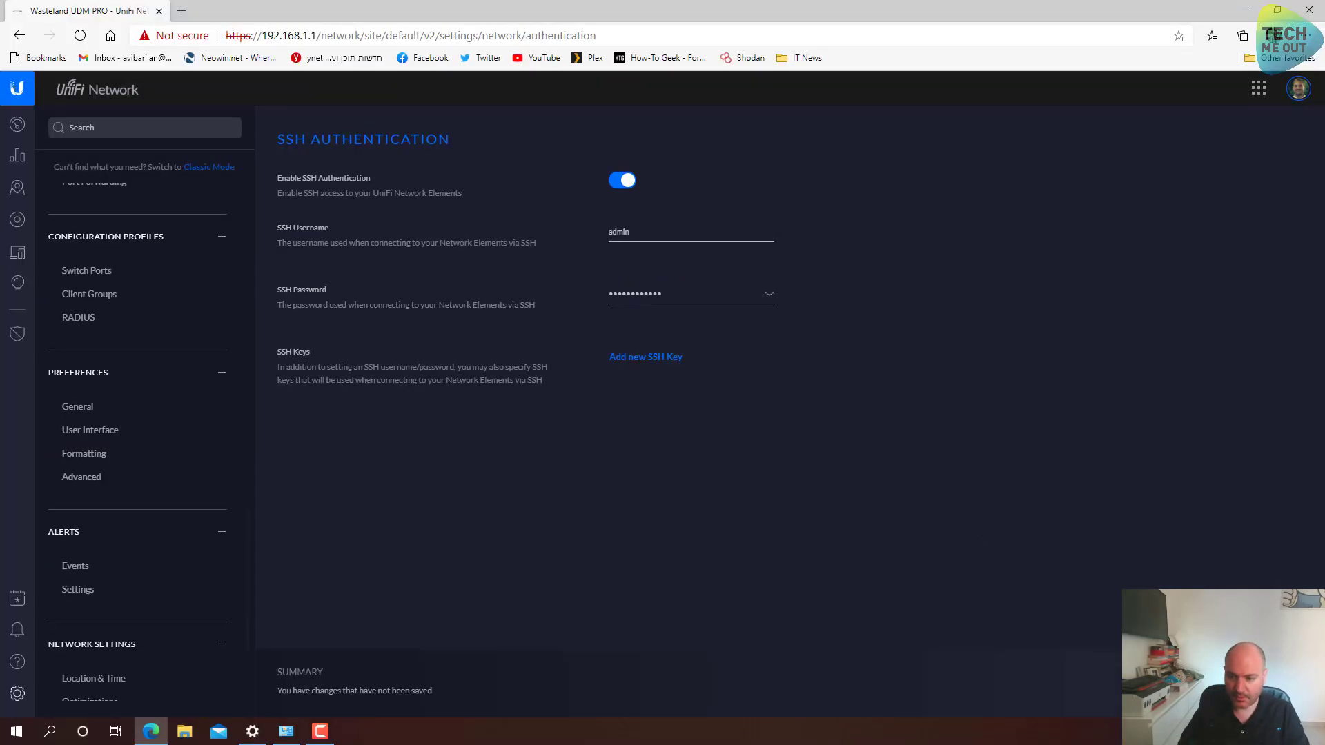
{"action": "key", "text": "F11"}
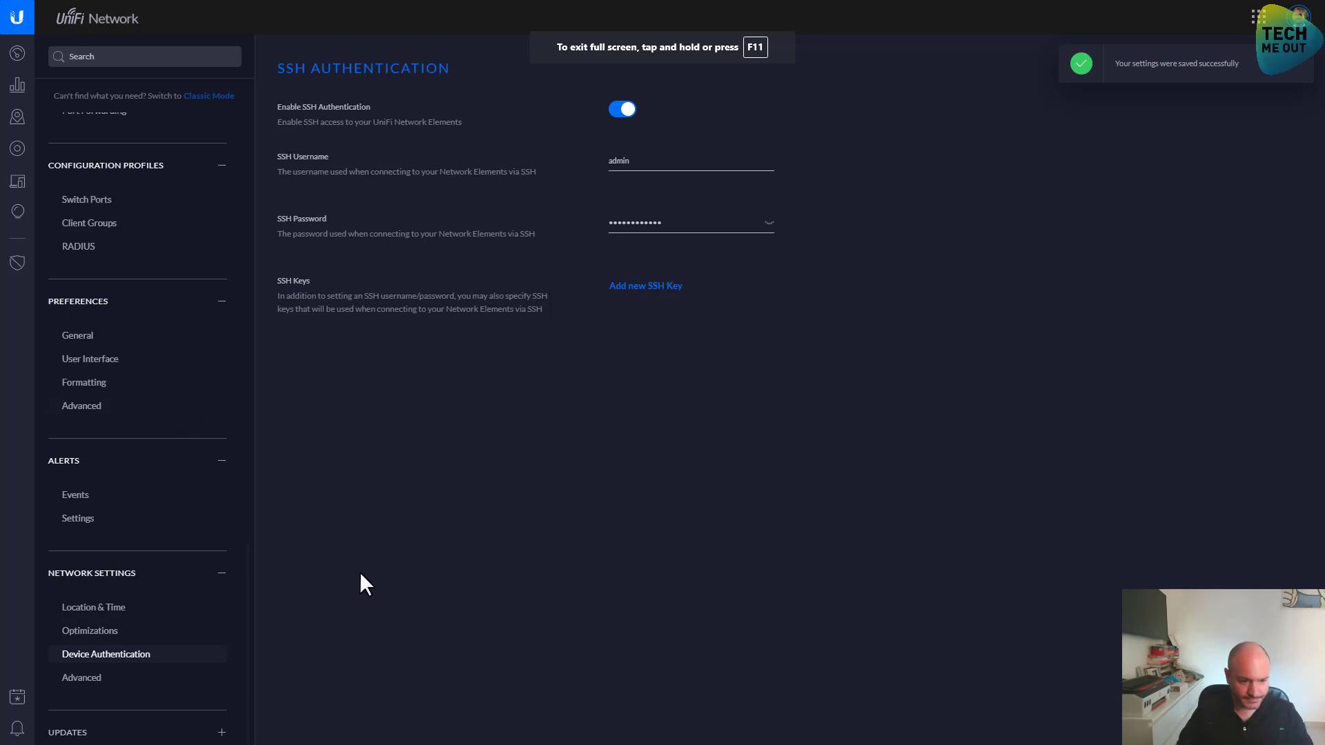
{"action": "left_click", "coordinate": [83, 679]}
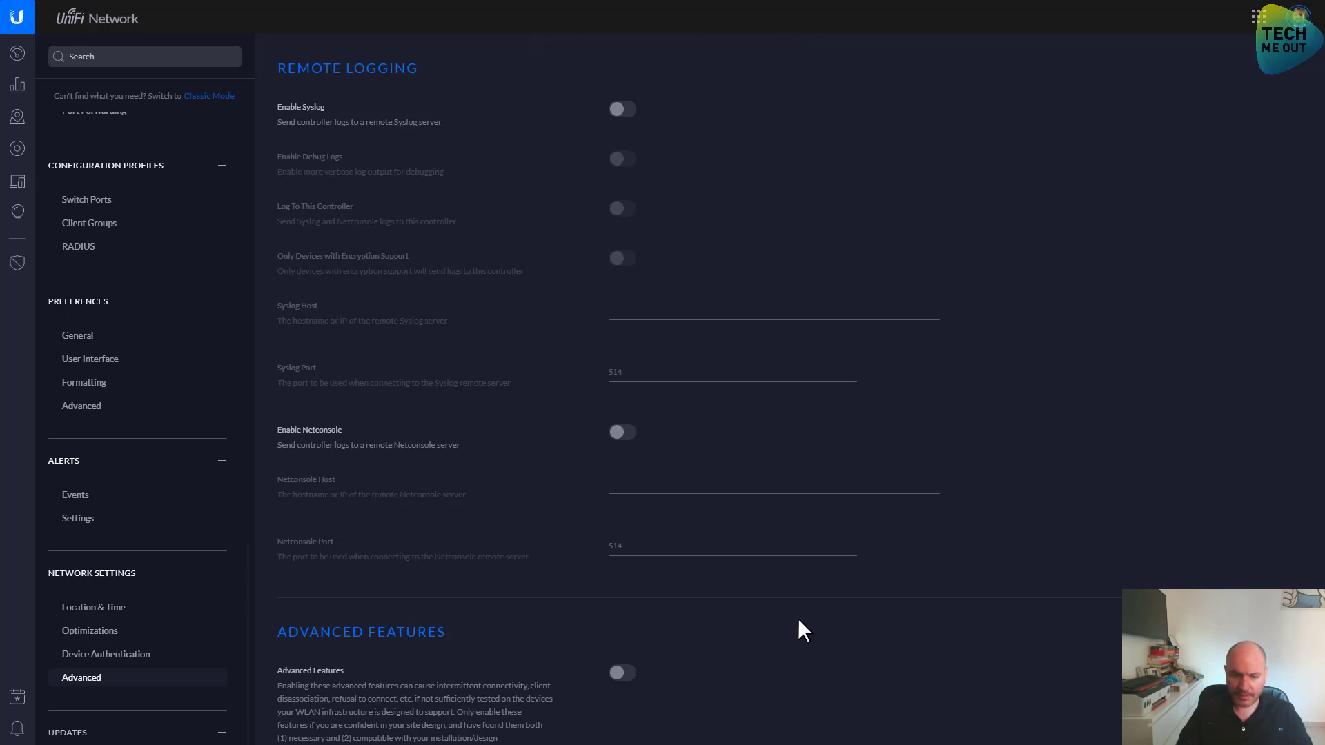
Switch on Advanced Features and apply the change
{"action": "left_click", "coordinate": [622, 674]}
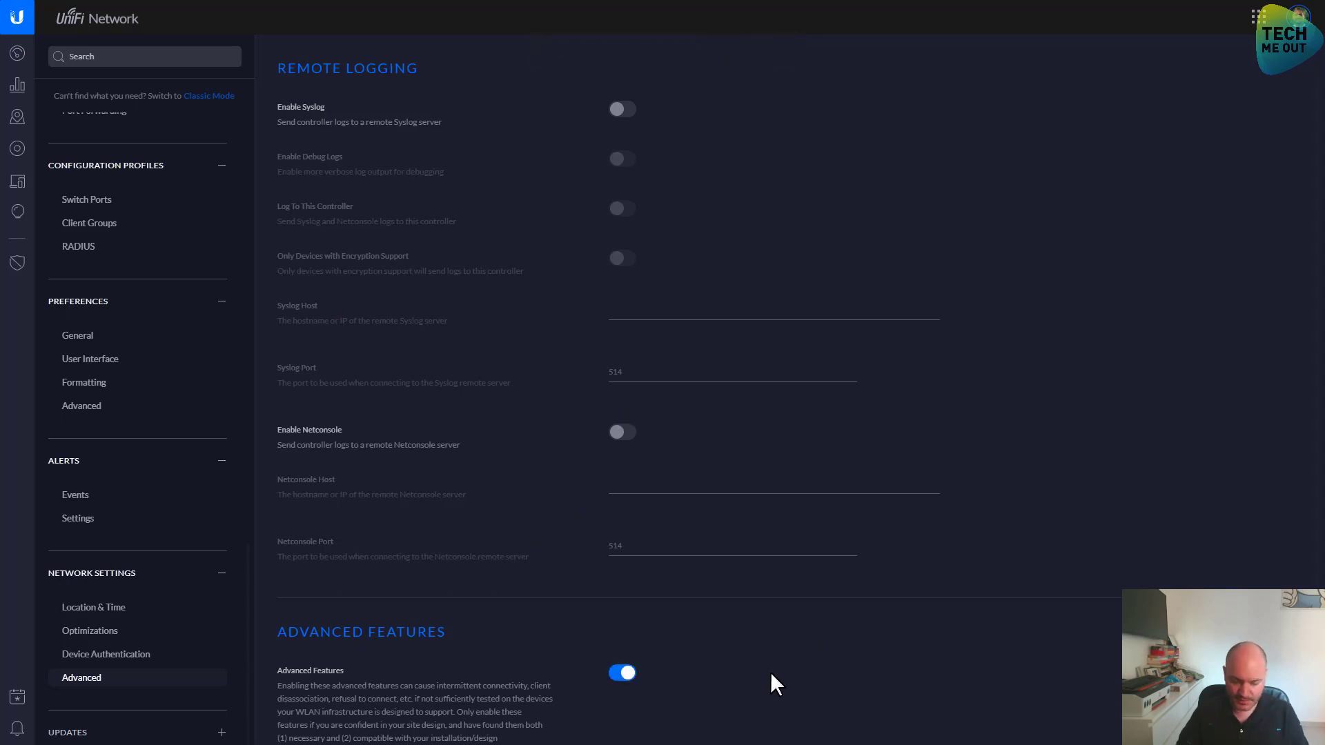
{"action": "key", "text": "F11"}
{"action": "left_click", "coordinate": [1229, 684]}
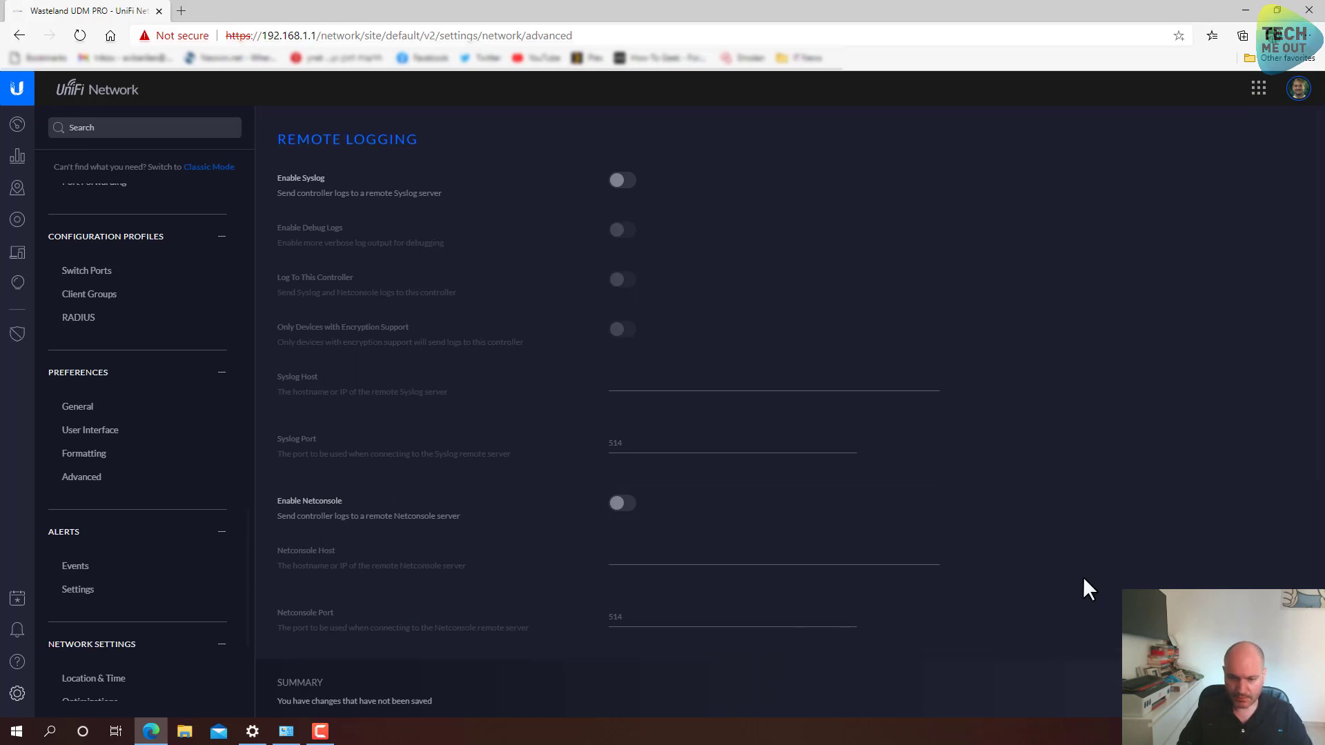
{"action": "scroll", "coordinate": [1083, 577], "scroll_direction": "down", "scroll_amount": 2}
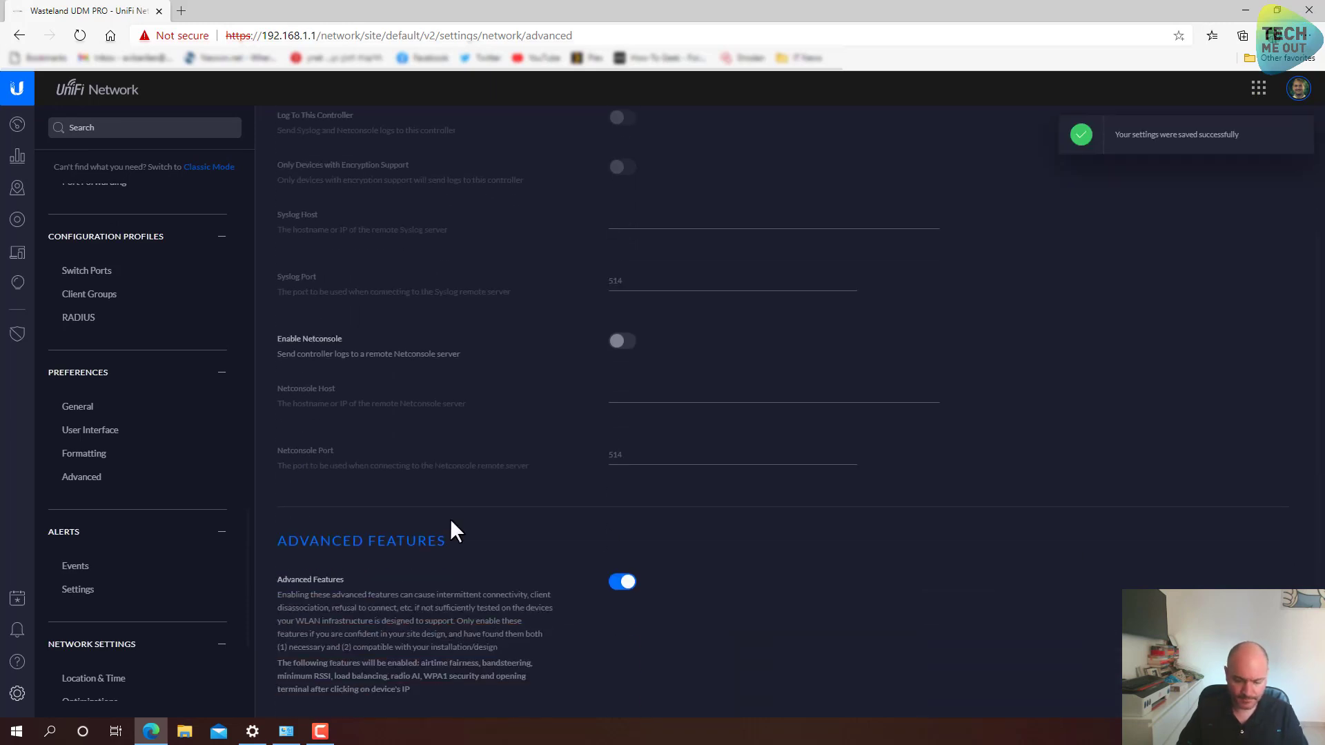
{"action": "key", "text": "F11"}
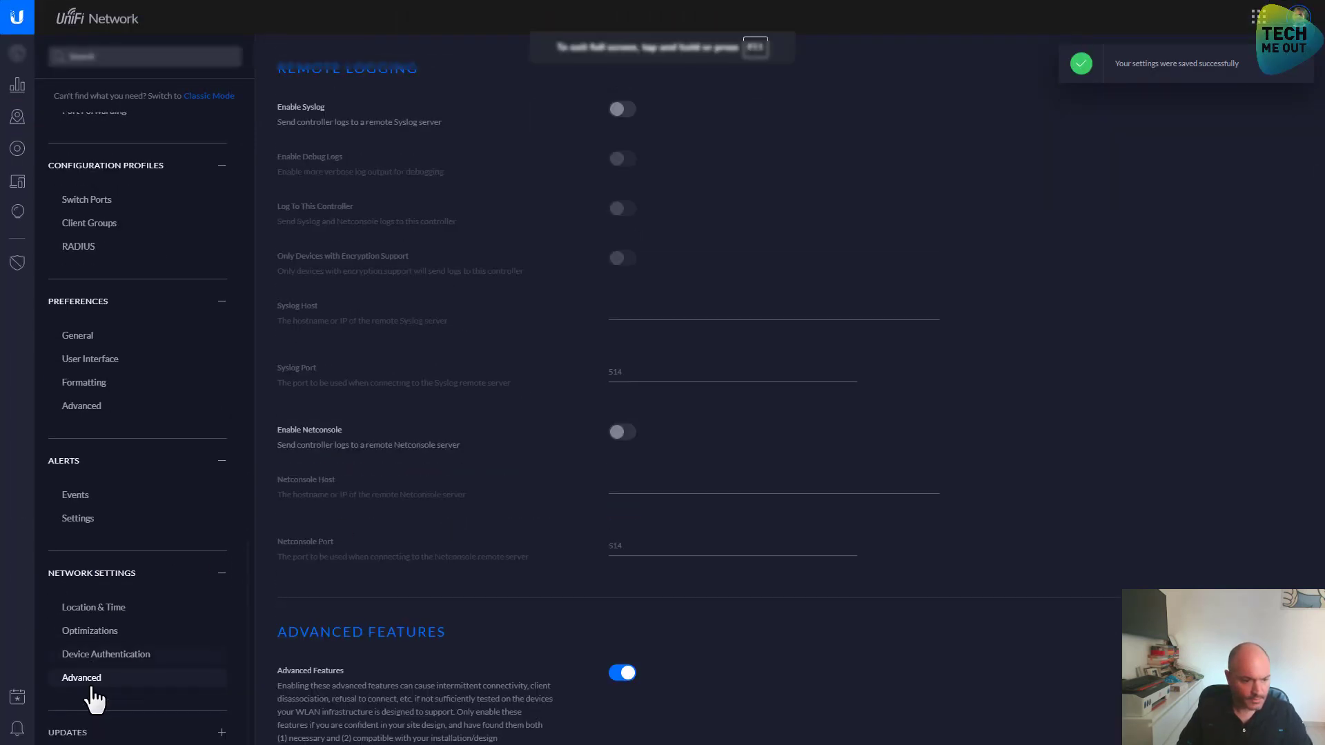
{"action": "key", "text": "F11"}
{"action": "scroll", "coordinate": [92, 642], "scroll_direction": "down", "scroll_amount": 3}
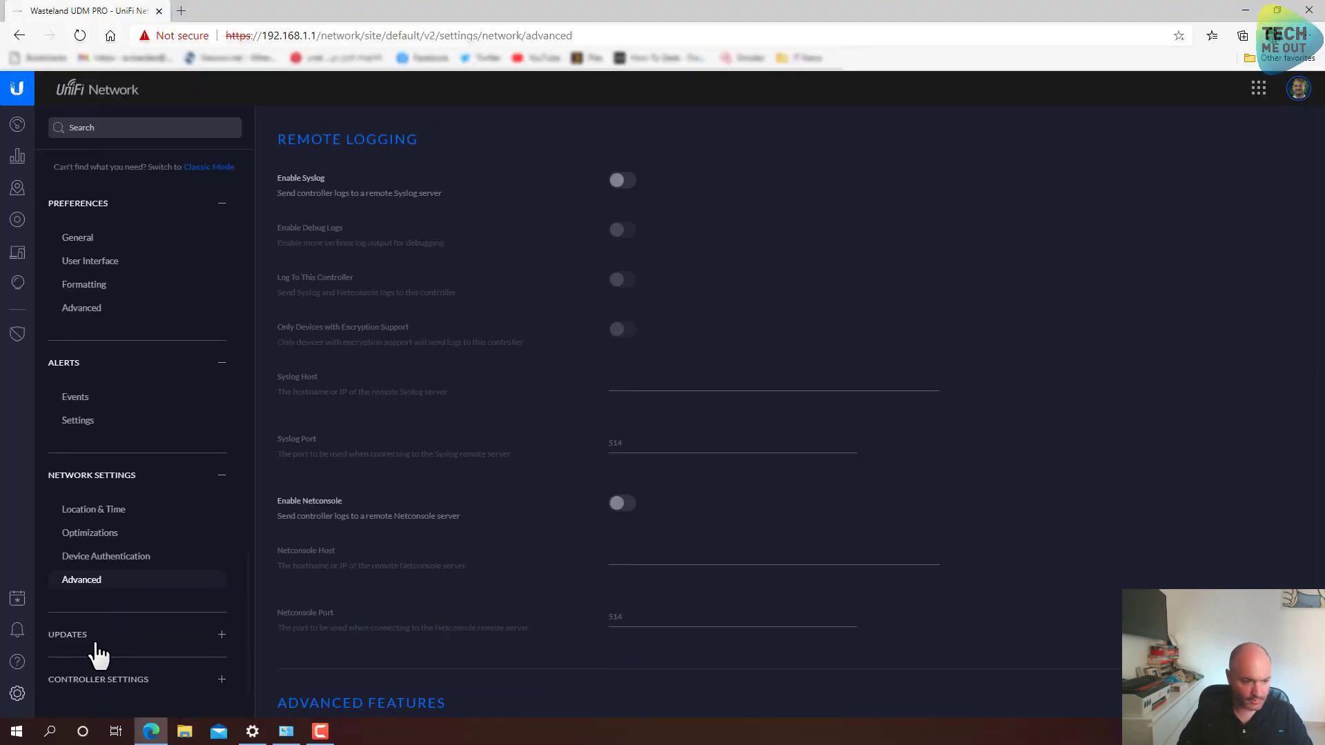
{"action": "left_click", "coordinate": [88, 634]}
On the Updates Firmware page, enable Automatic Firmware Upgrades
{"action": "left_click", "coordinate": [86, 584]}
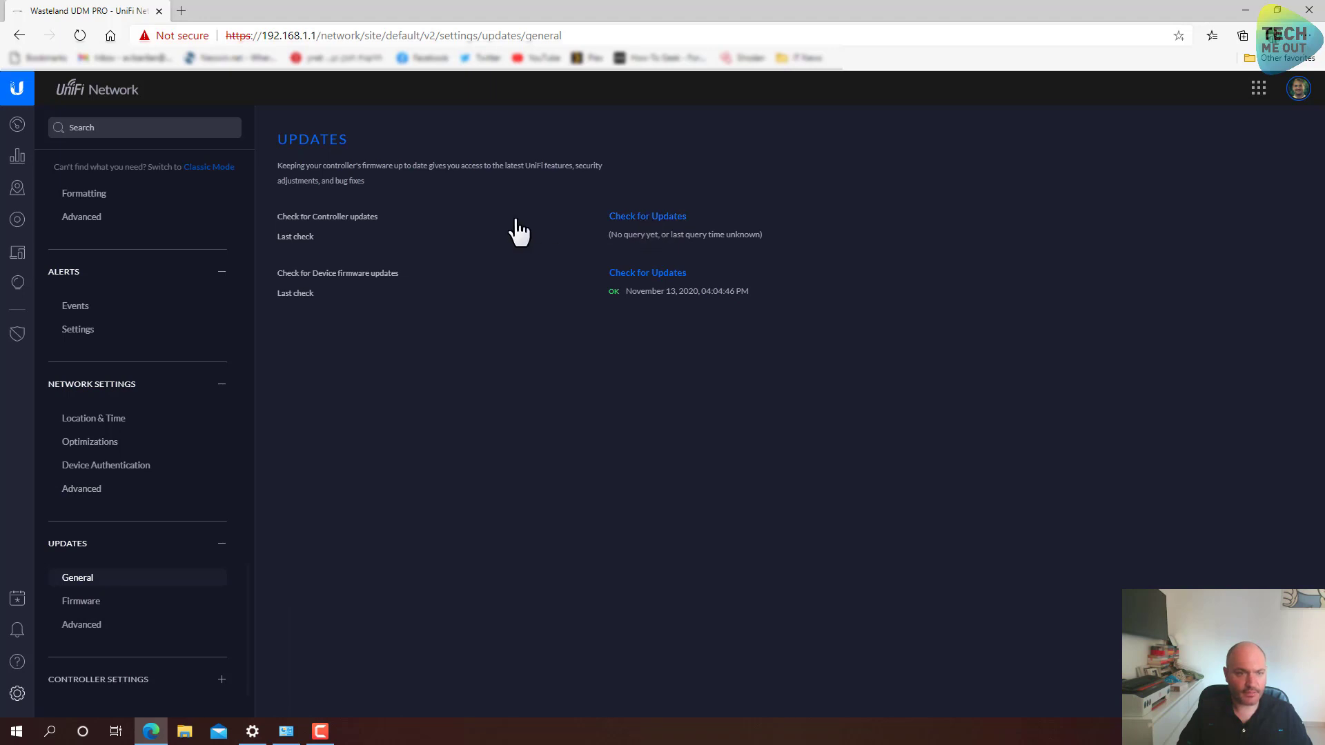
{"action": "left_click", "coordinate": [100, 604]}
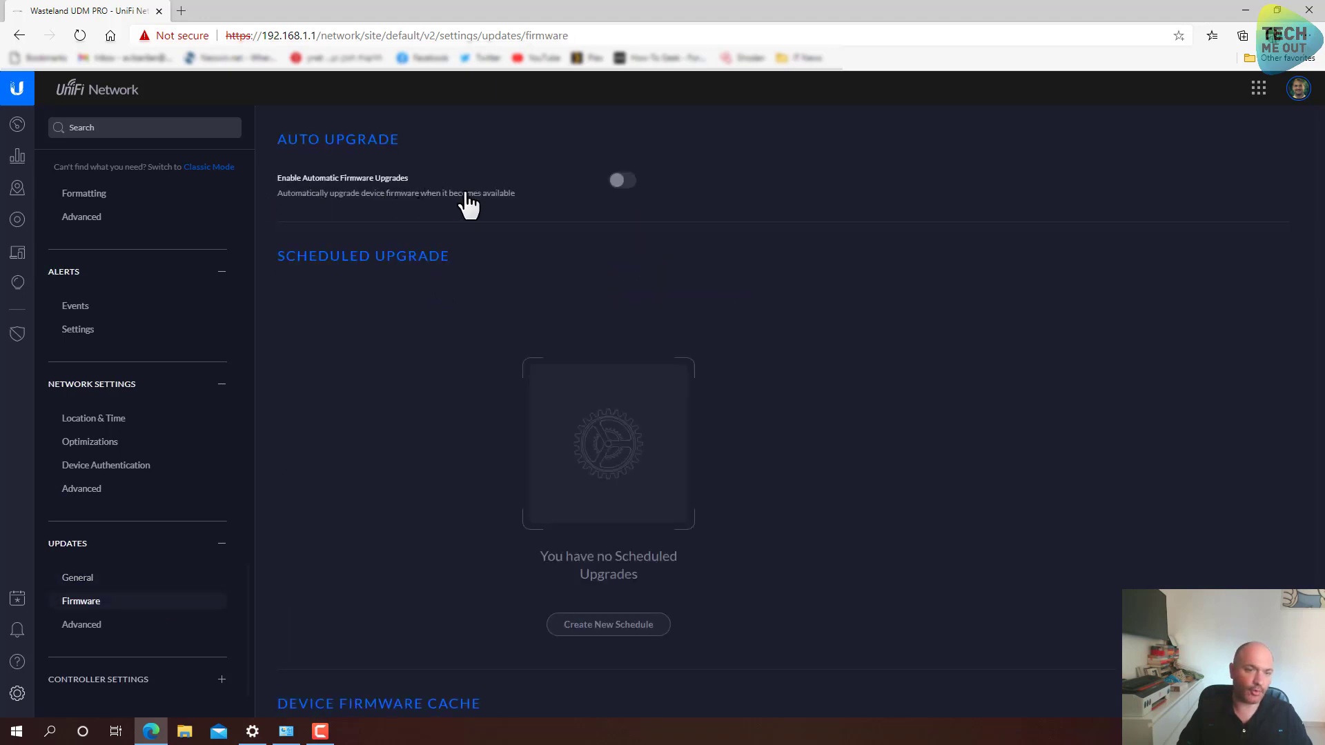
{"action": "left_click", "coordinate": [621, 185]}
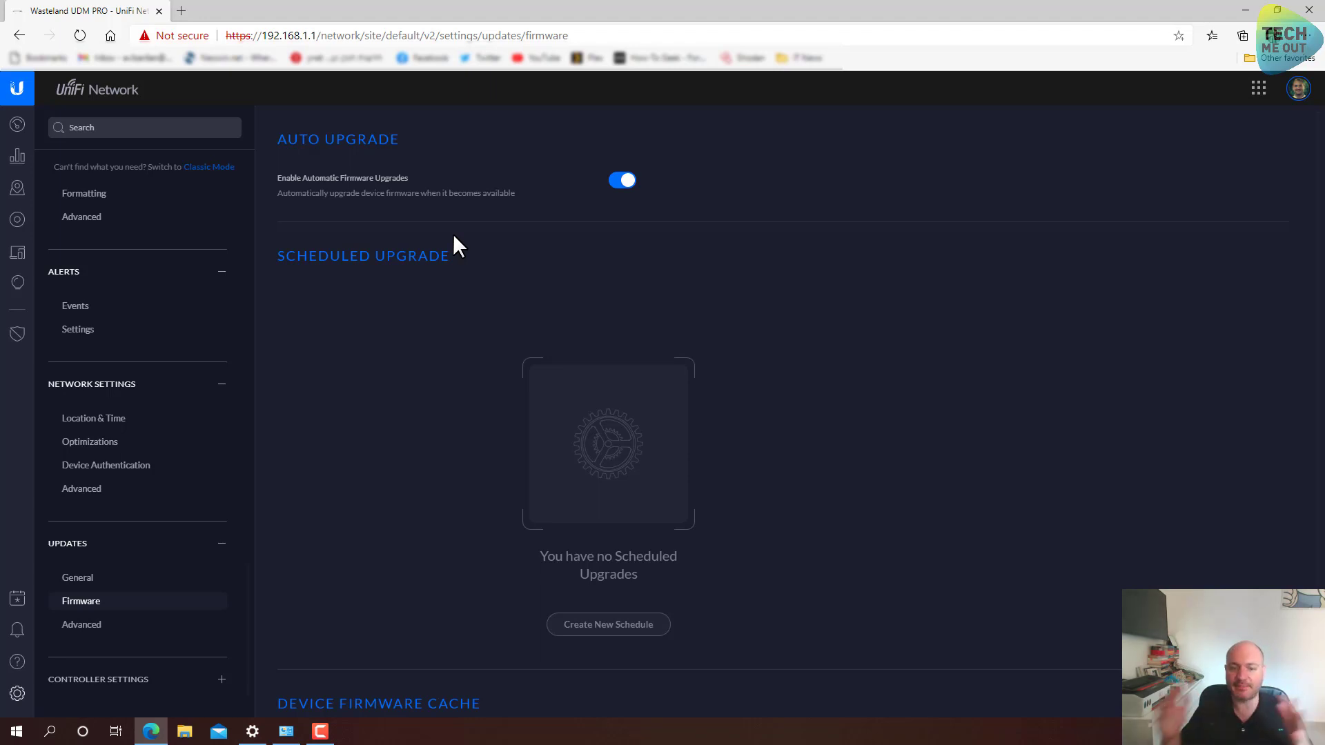
{"action": "scroll", "coordinate": [467, 286], "scroll_direction": "down", "scroll_amount": 3}
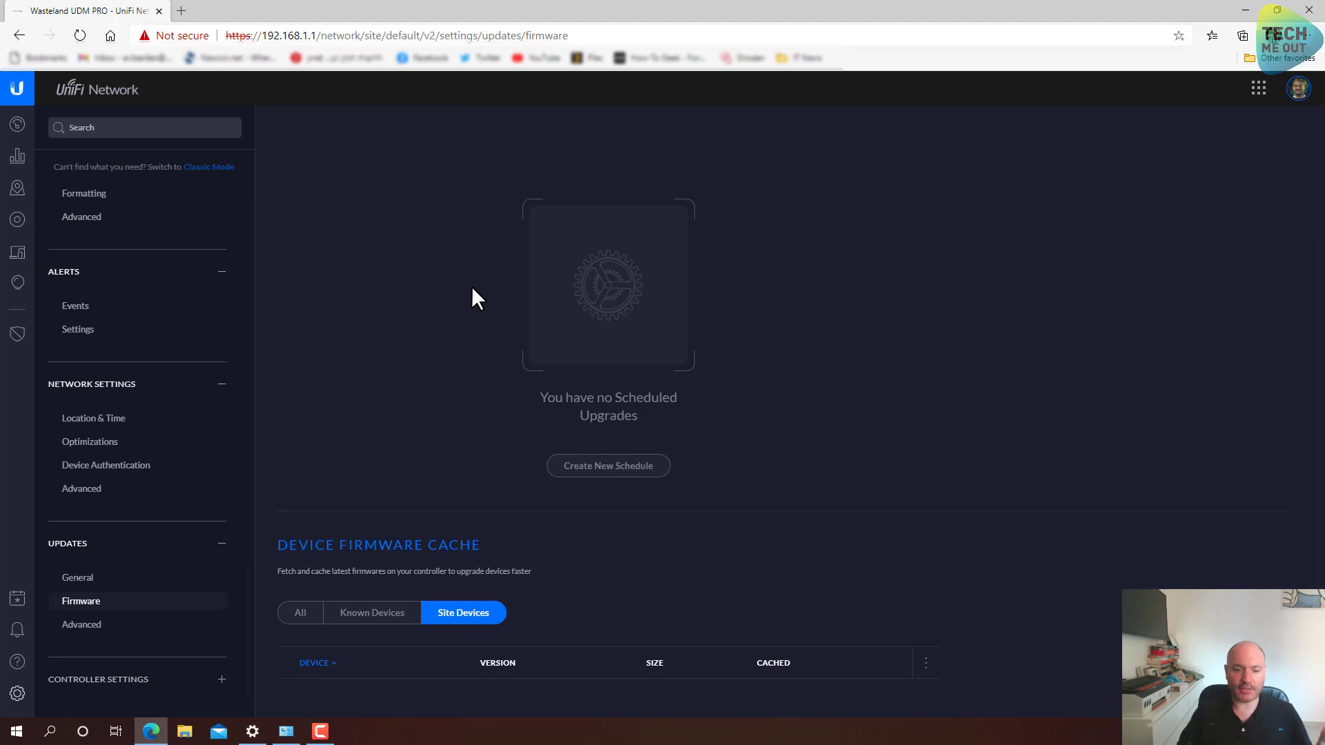
{"action": "scroll", "coordinate": [443, 387], "scroll_direction": "up", "scroll_amount": 2}
{"action": "scroll", "coordinate": [441, 382], "scroll_direction": "down", "scroll_amount": 1}
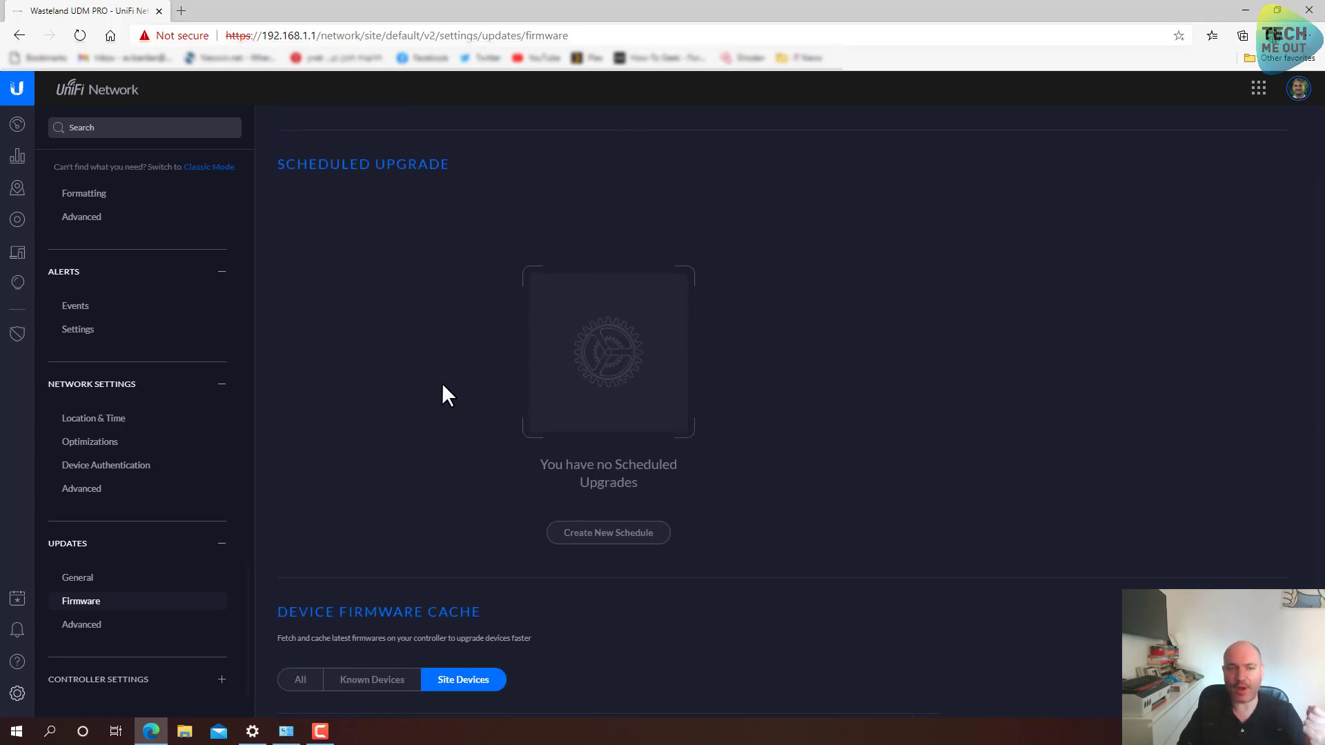
Create a 'Nightly Upgrades' firmware schedule repeating every week on Saturday at 2:00
{"action": "left_click", "coordinate": [612, 534]}
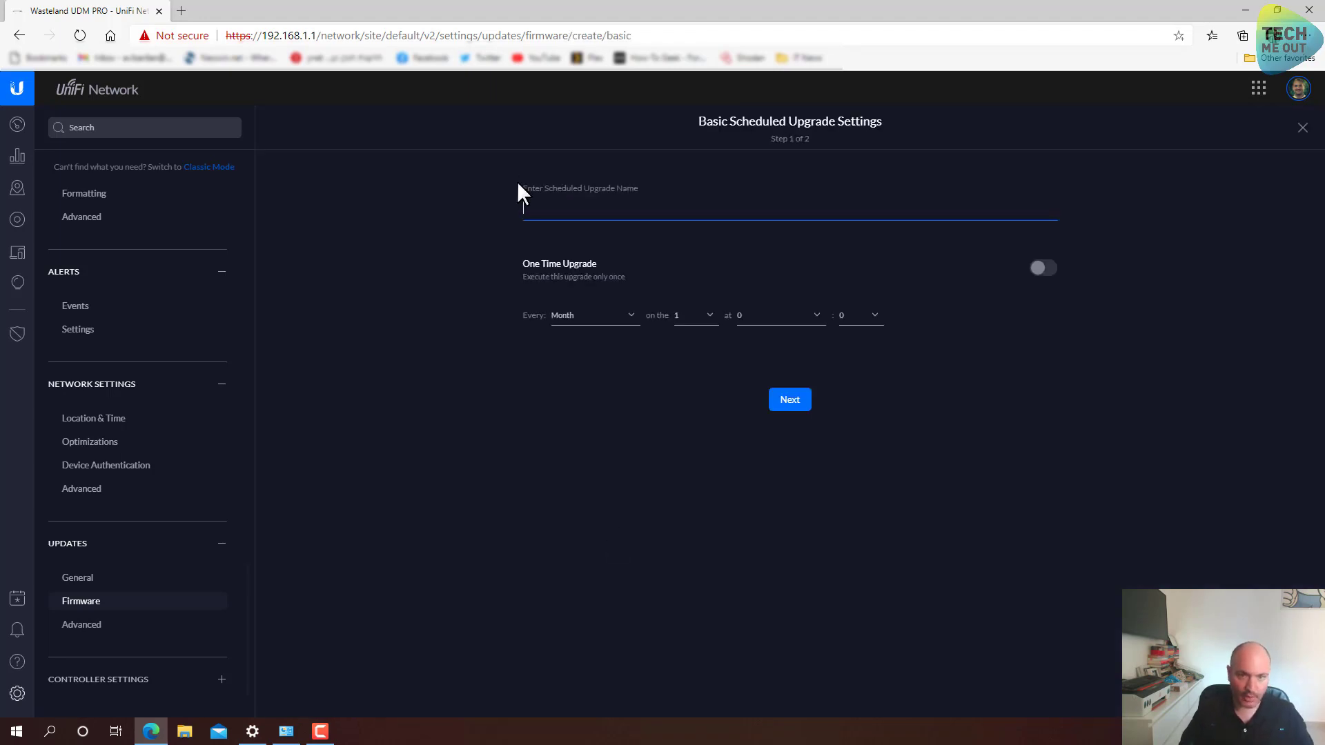
{"action": "type", "text": "N"}
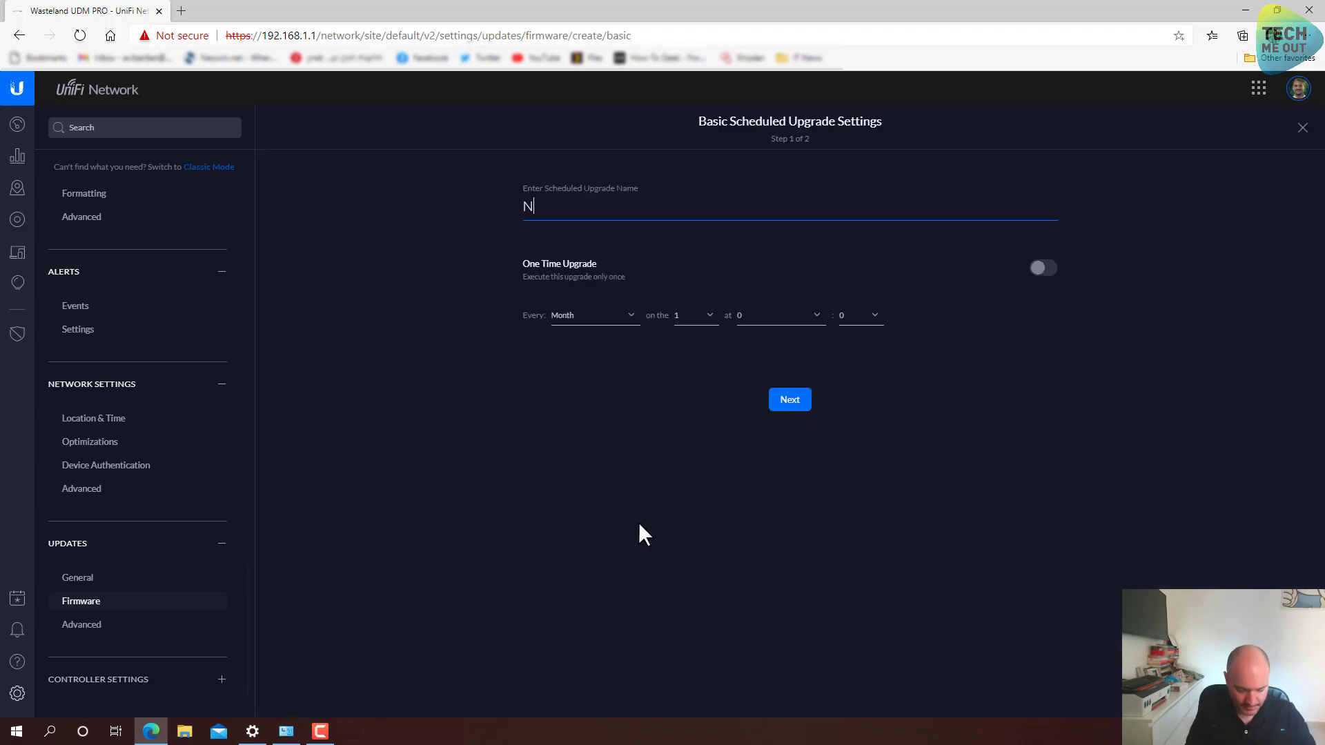
{"action": "type", "text": "ightly "}
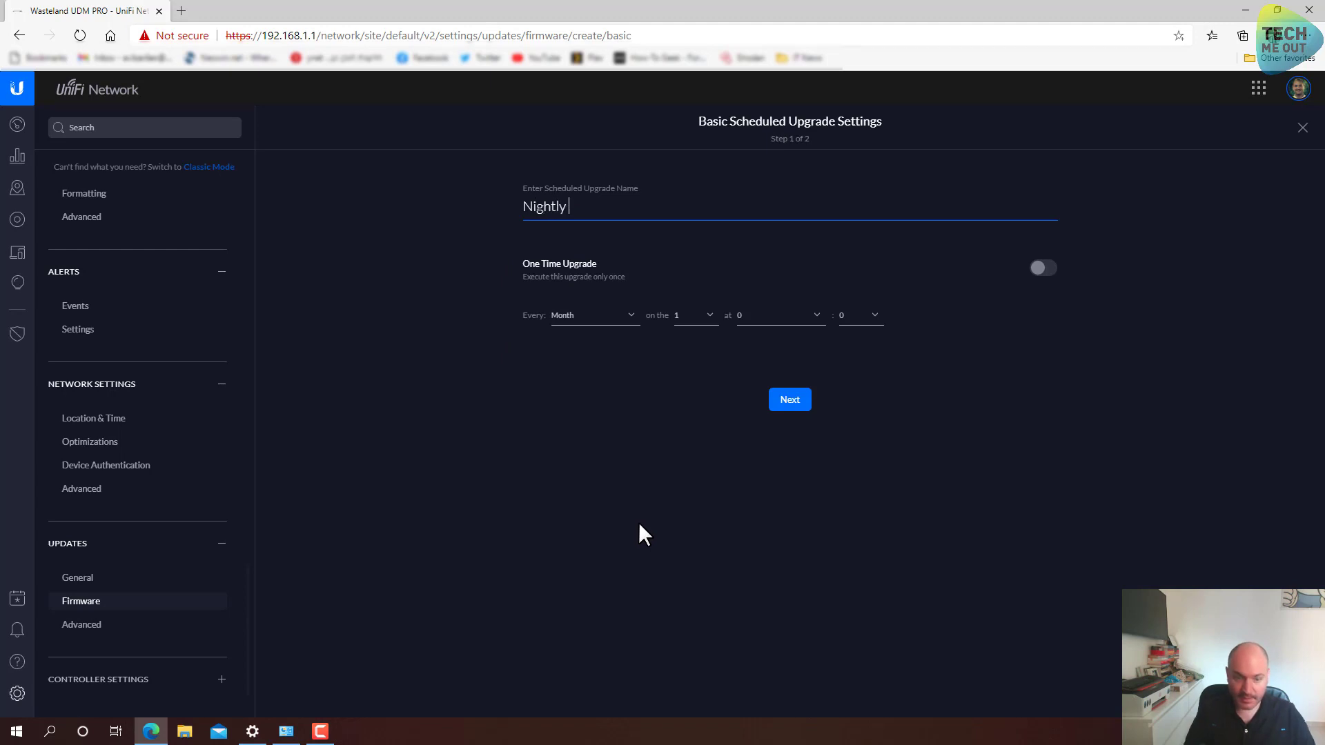
{"action": "type", "text": "Up"}
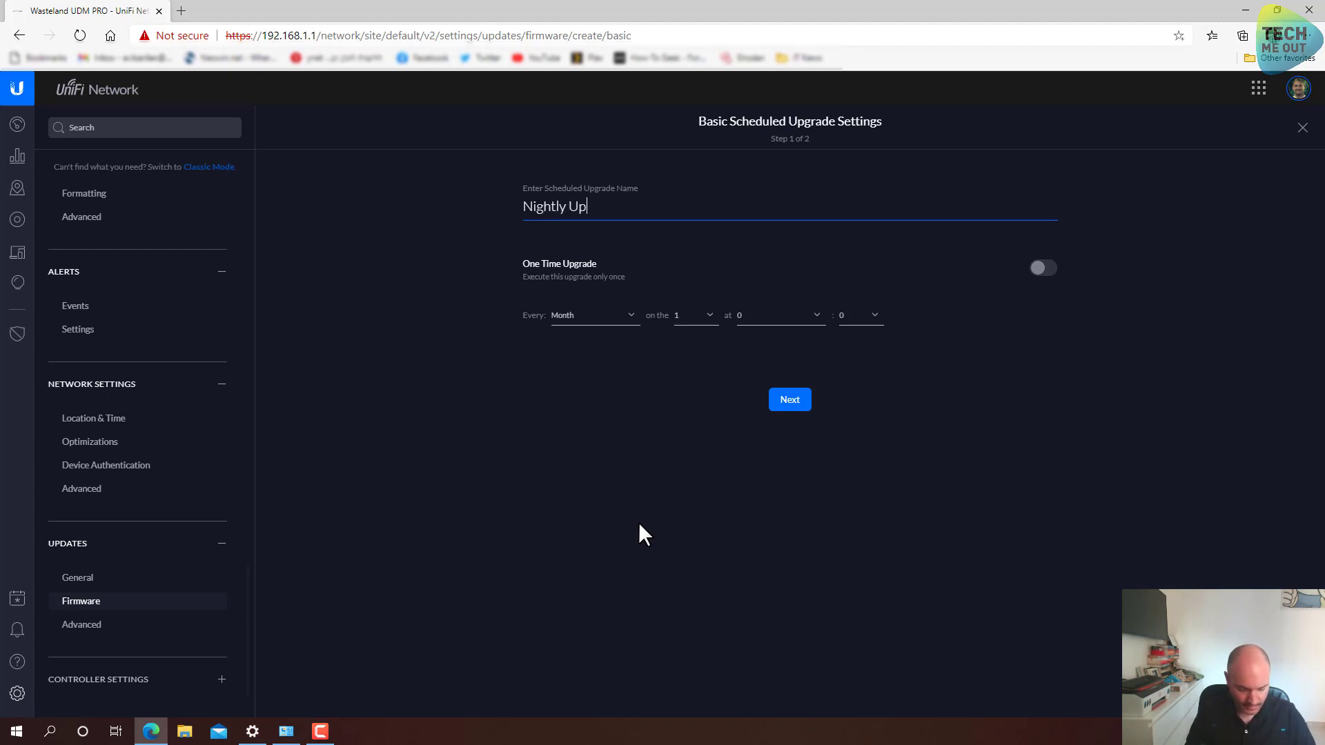
{"action": "type", "text": "grades"}
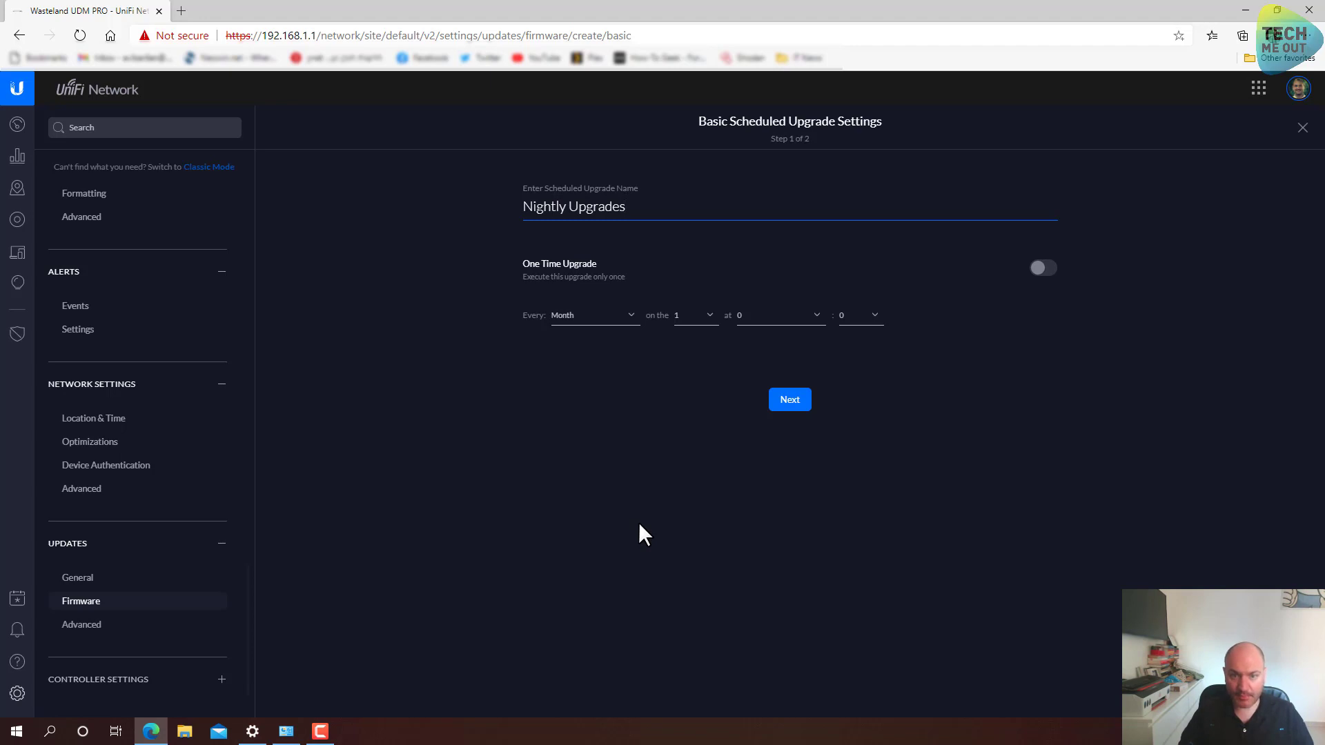
{"action": "left_click", "coordinate": [609, 400]}
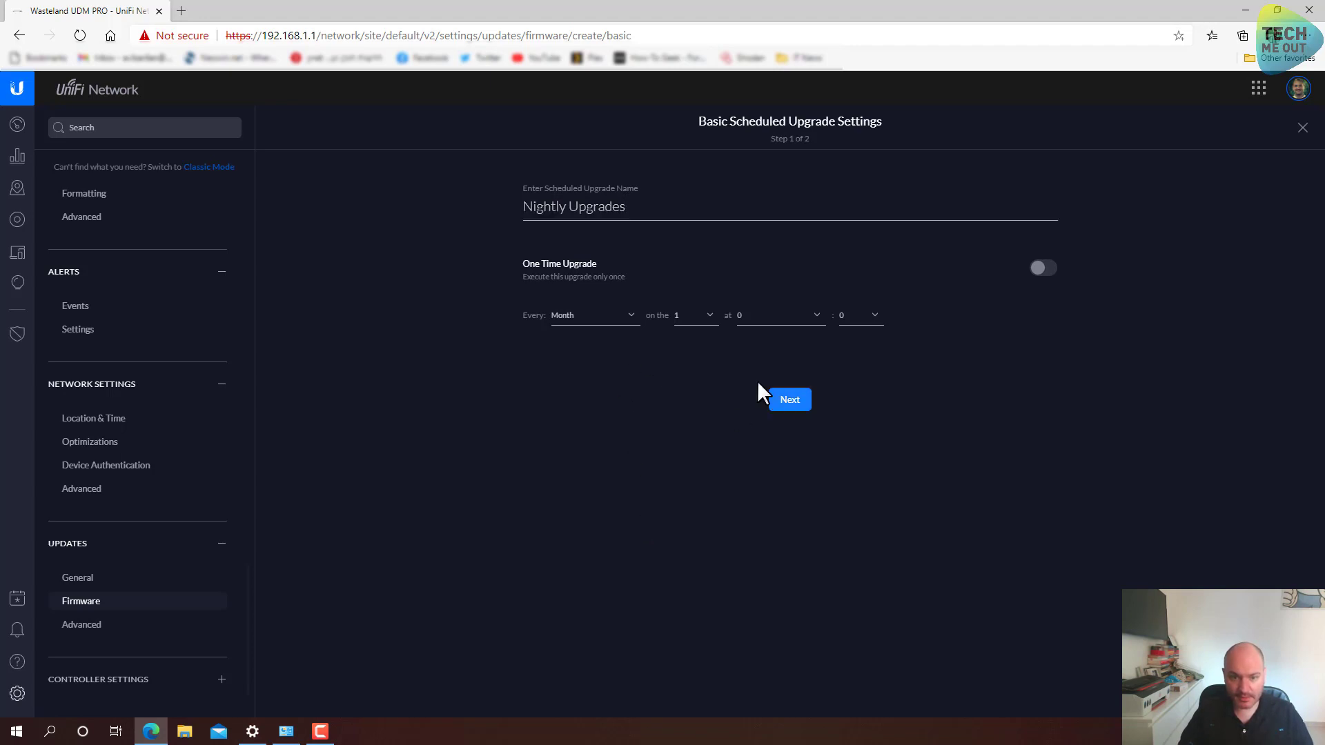
{"action": "left_click", "coordinate": [606, 319]}
{"action": "left_click", "coordinate": [596, 351]}
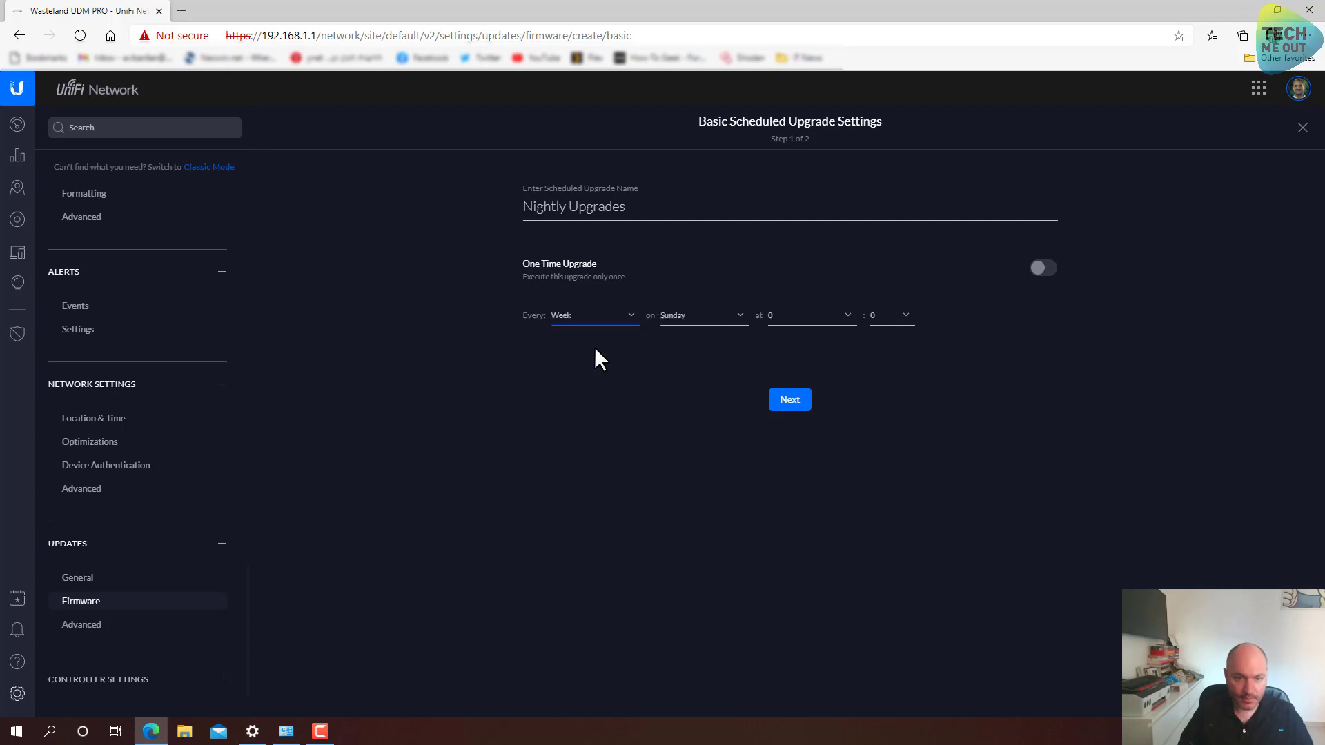
{"action": "left_click", "coordinate": [707, 324]}
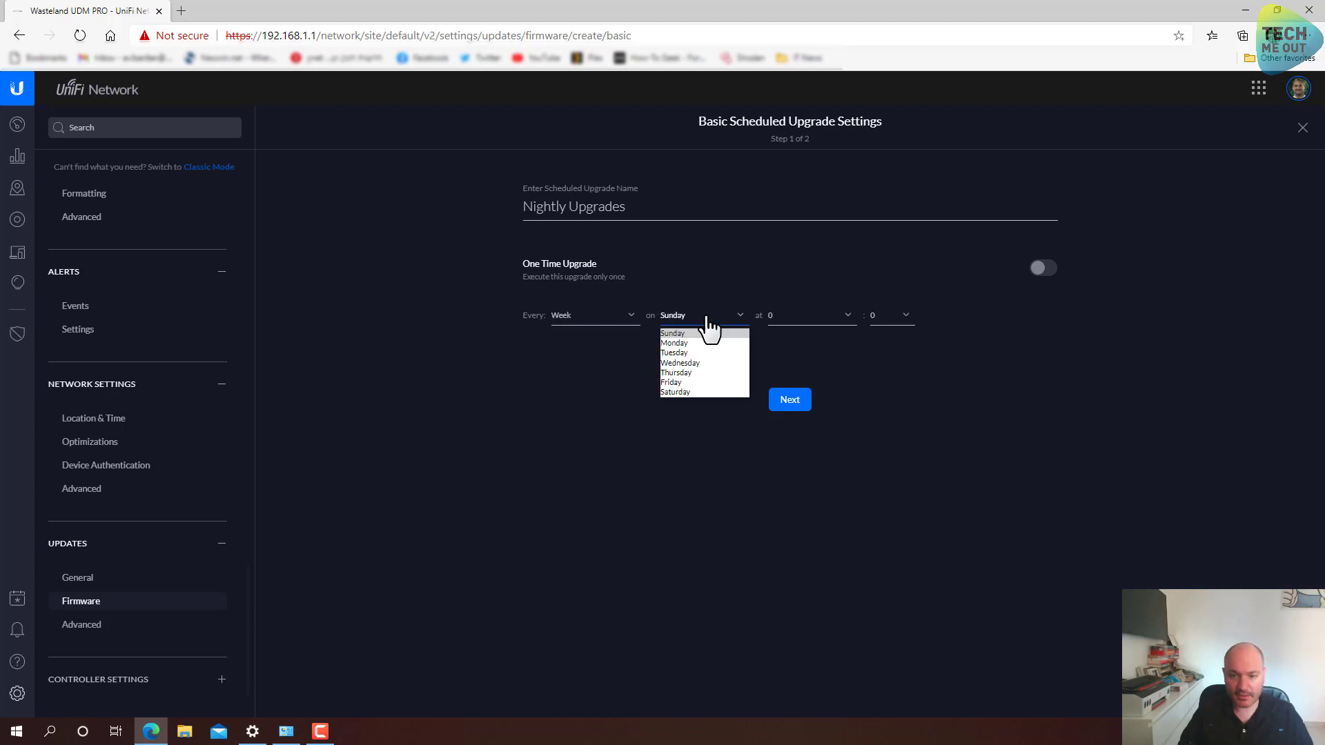
{"action": "left_click", "coordinate": [690, 388]}
{"action": "left_click", "coordinate": [792, 323]}
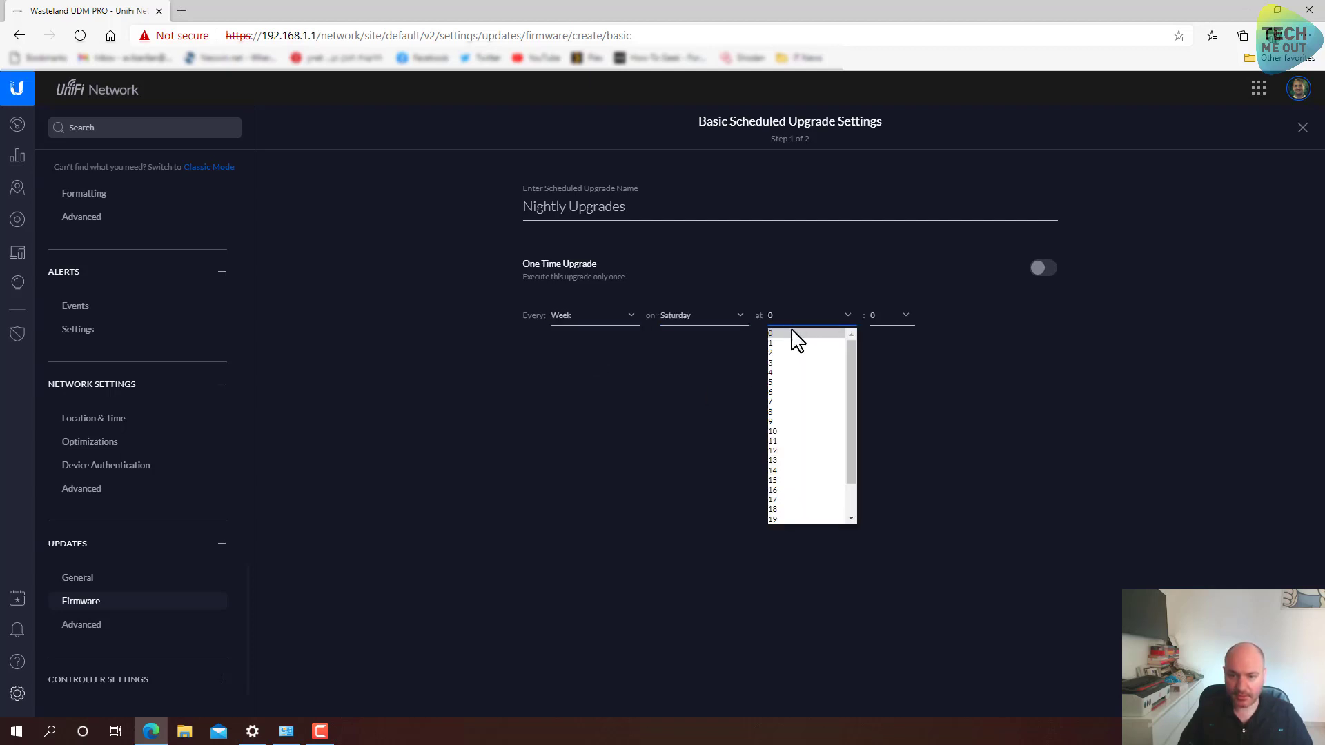
{"action": "left_click", "coordinate": [787, 351]}
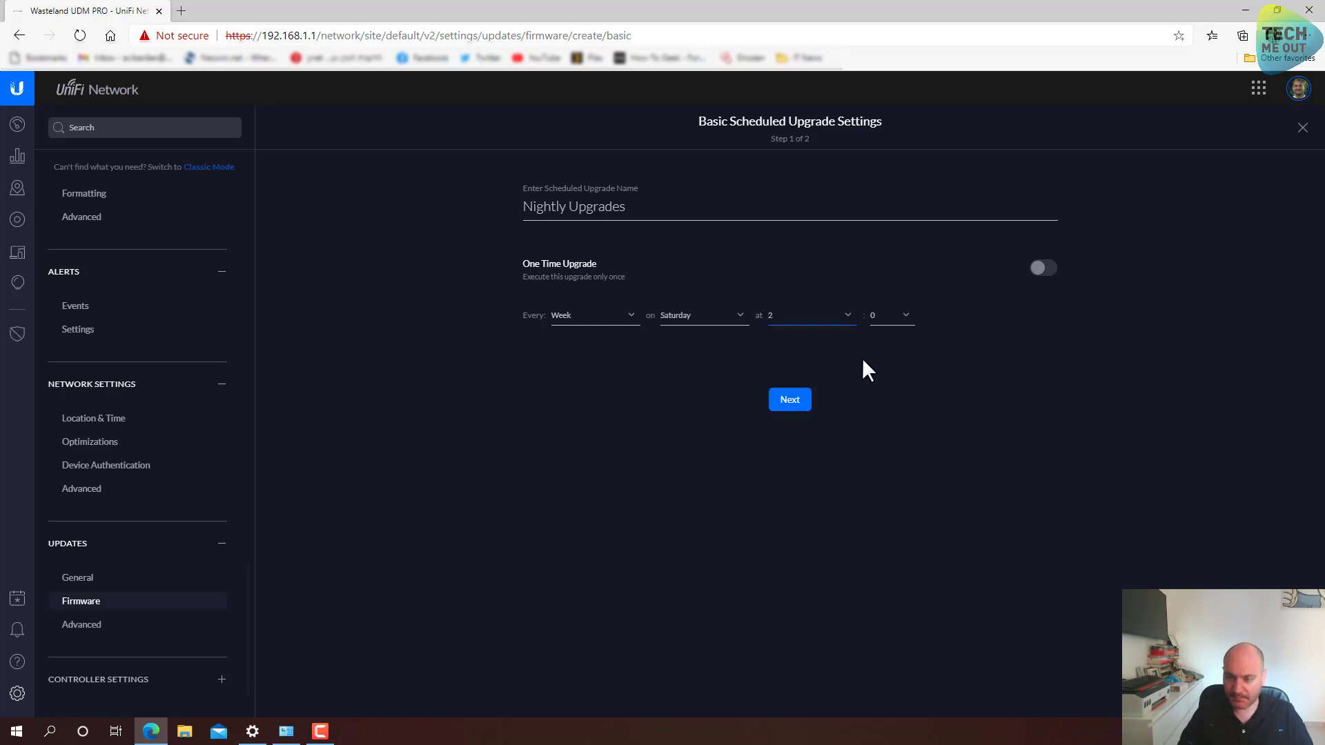
{"action": "left_click", "coordinate": [788, 404]}
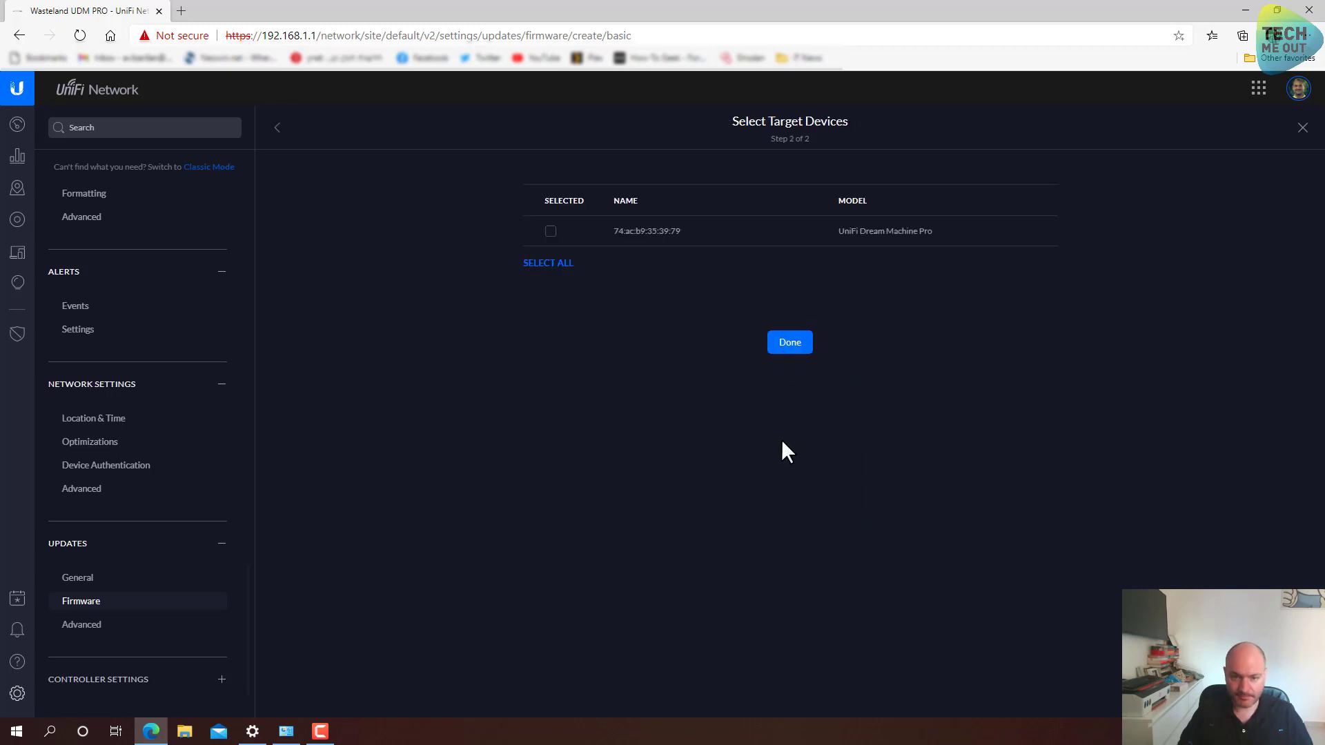
Assign the Nightly Upgrades schedule to the UniFi Dream Machine Pro and save it
{"action": "left_click", "coordinate": [551, 232]}
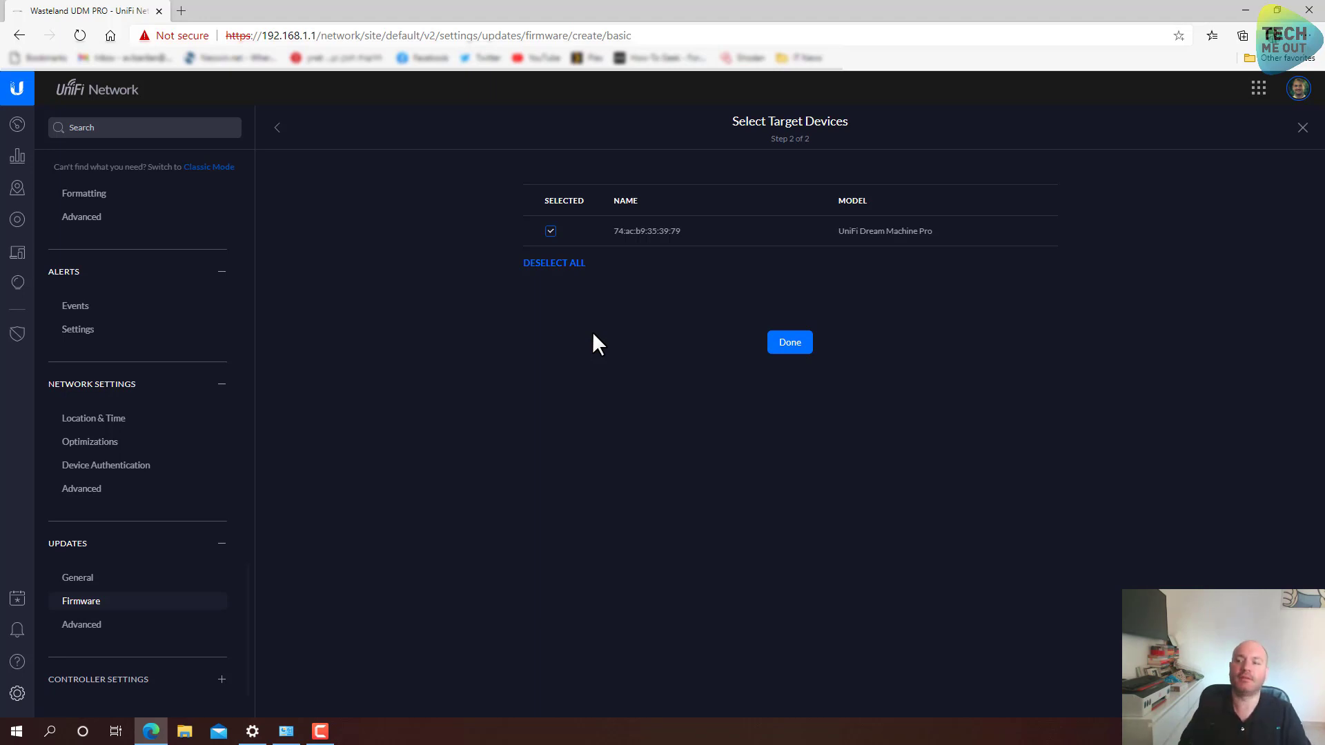
{"action": "left_click", "coordinate": [776, 343]}
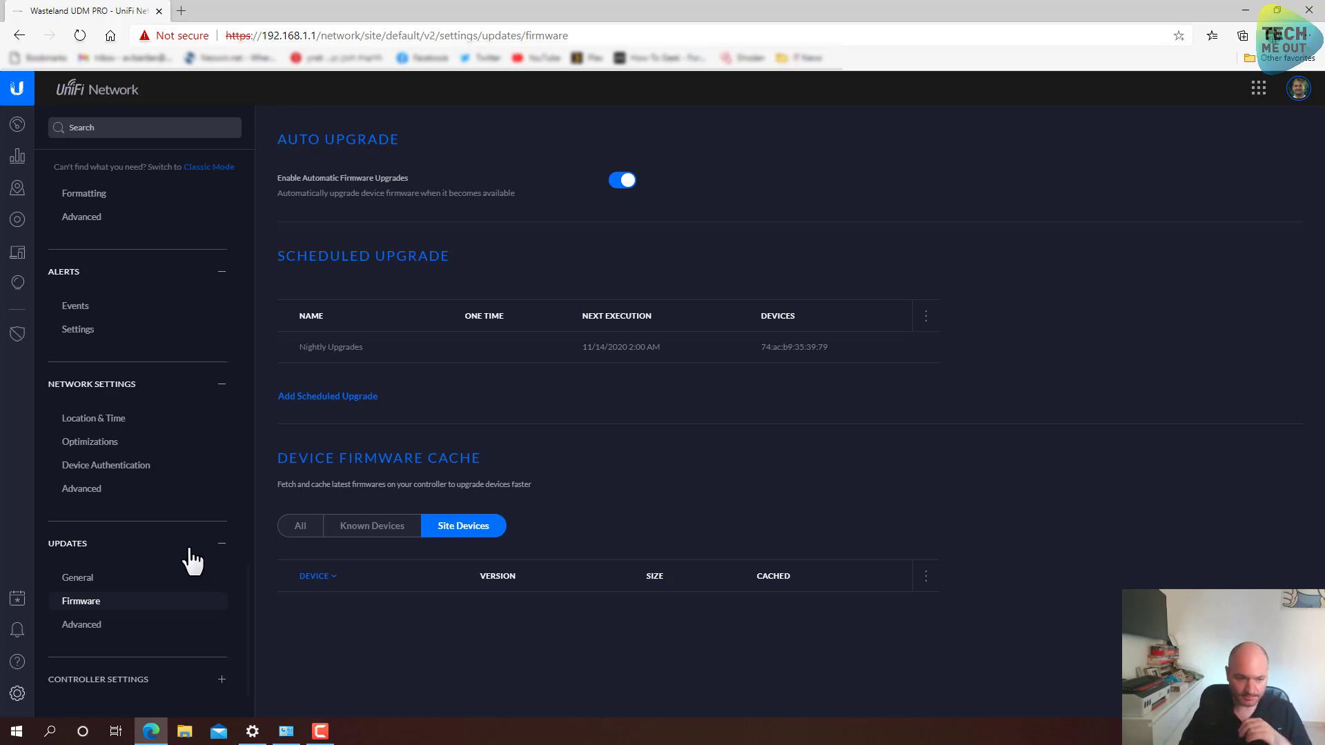
{"action": "left_click", "coordinate": [110, 628]}
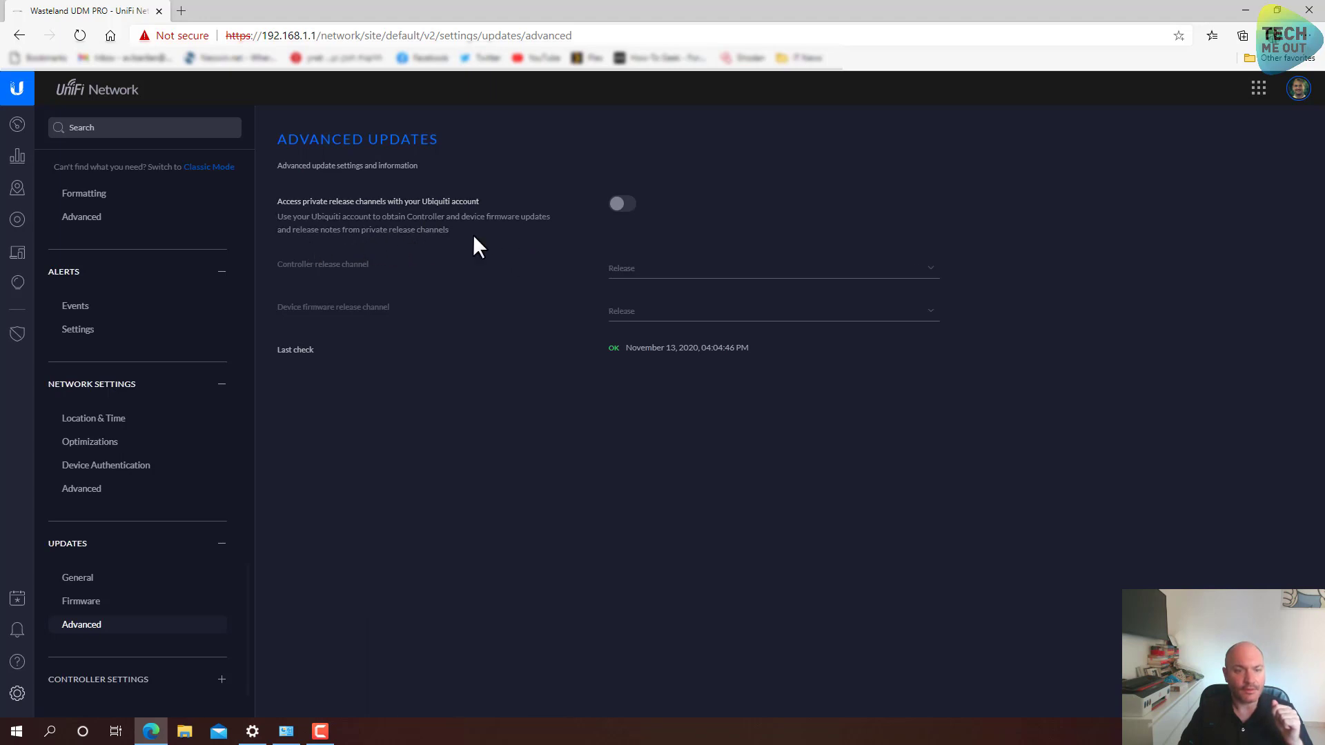
Enable private release channels by signing in with the Ubiquiti account e-mail and password
{"action": "left_click", "coordinate": [625, 218]}
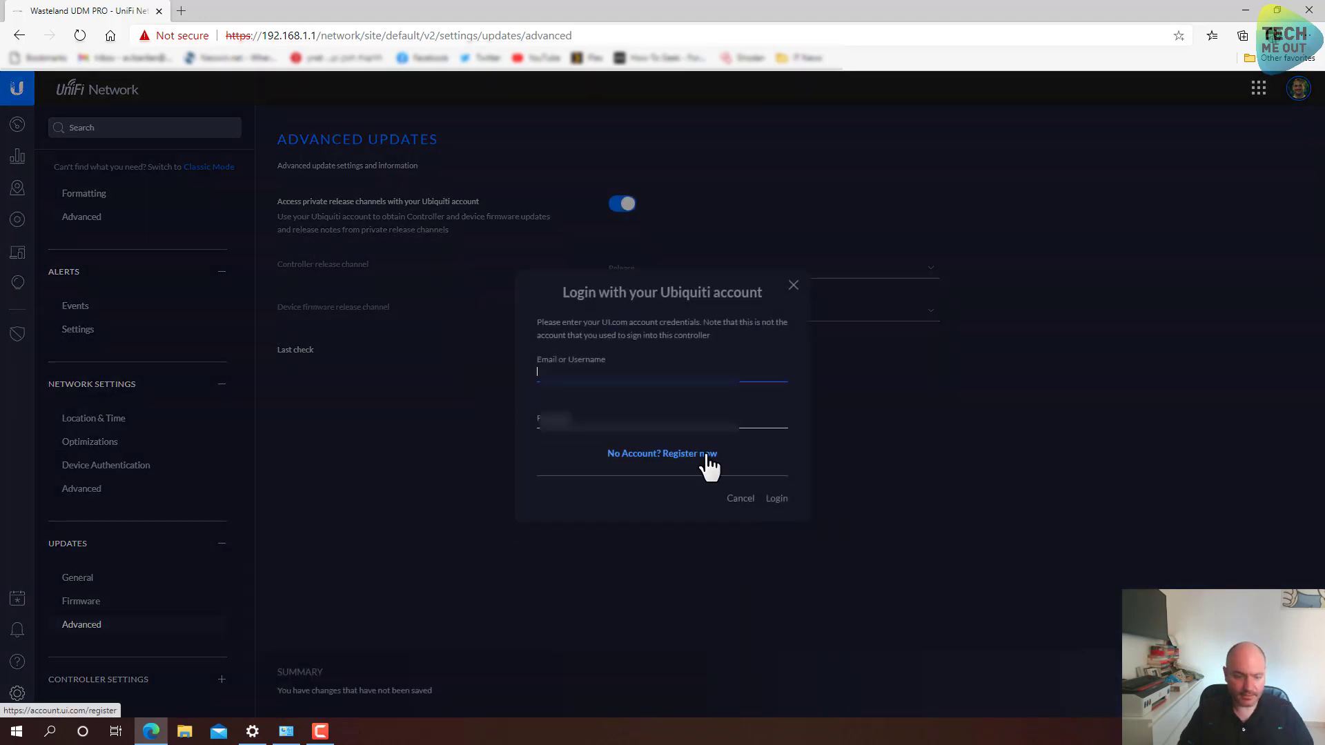
{"action": "type", "text": "a"}
{"action": "key", "text": "Down"}
{"action": "key", "text": "Return"}
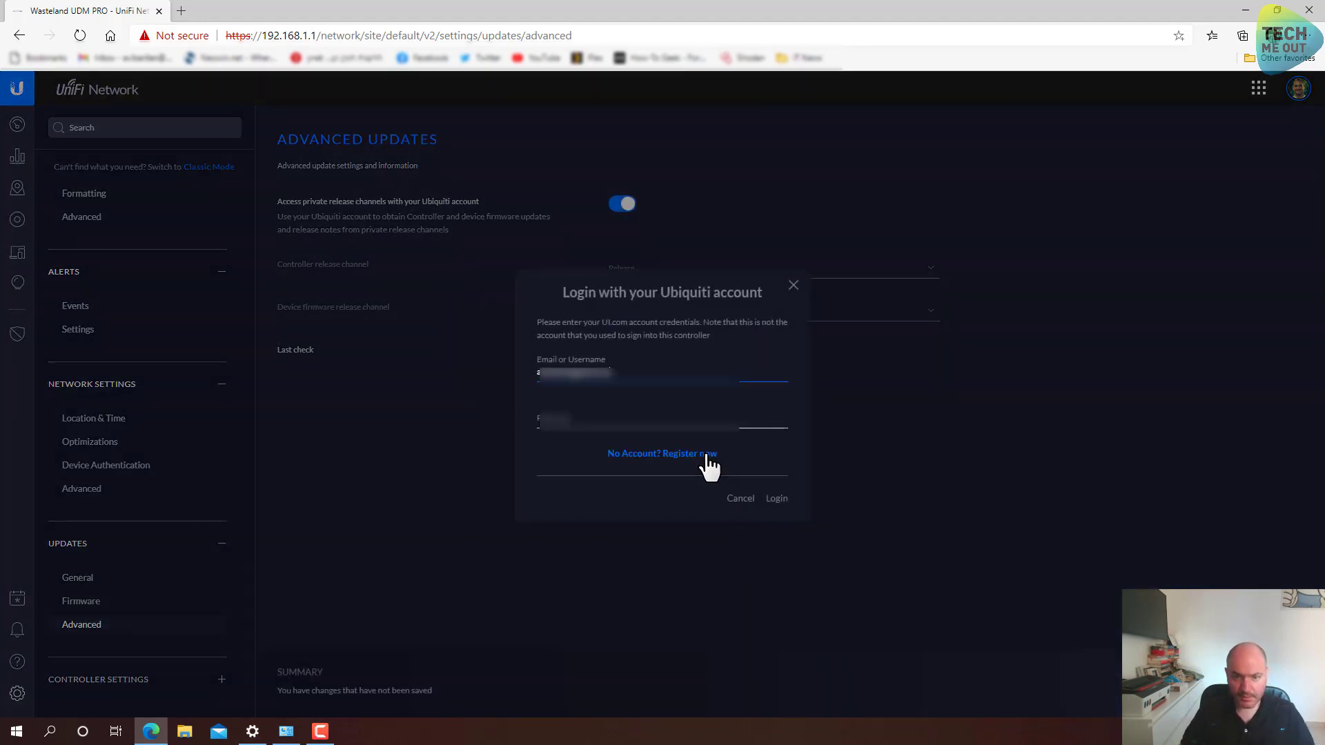
{"action": "key", "text": "Tab"}
{"action": "type", "text": "********"}
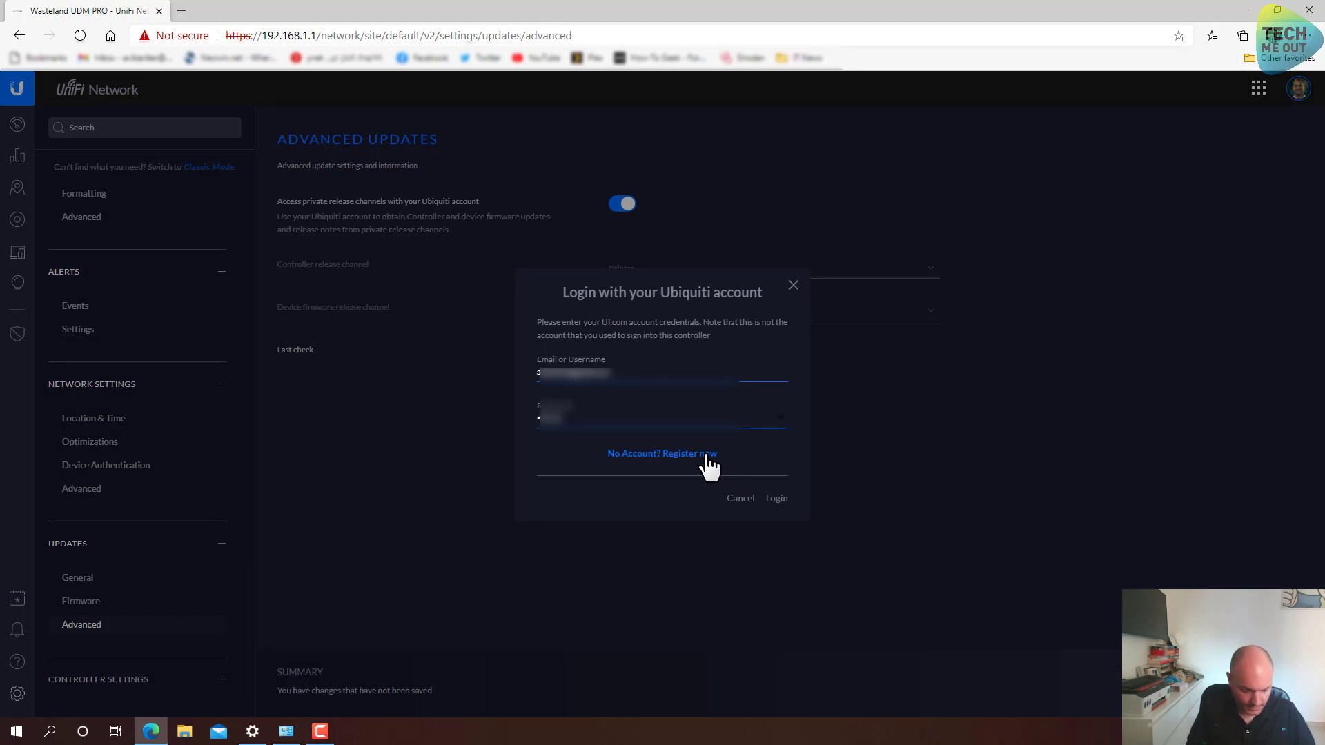
{"action": "type", "text": "****"}
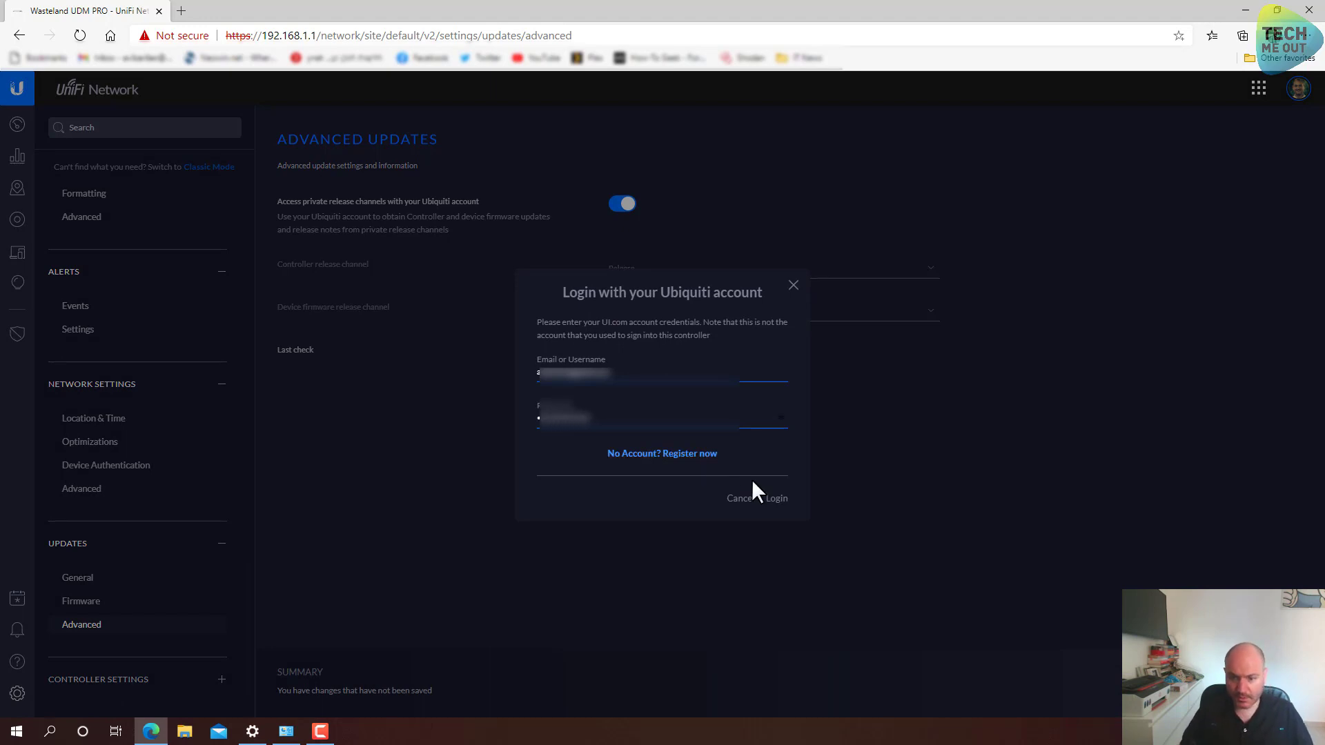
{"action": "left_click", "coordinate": [776, 499]}
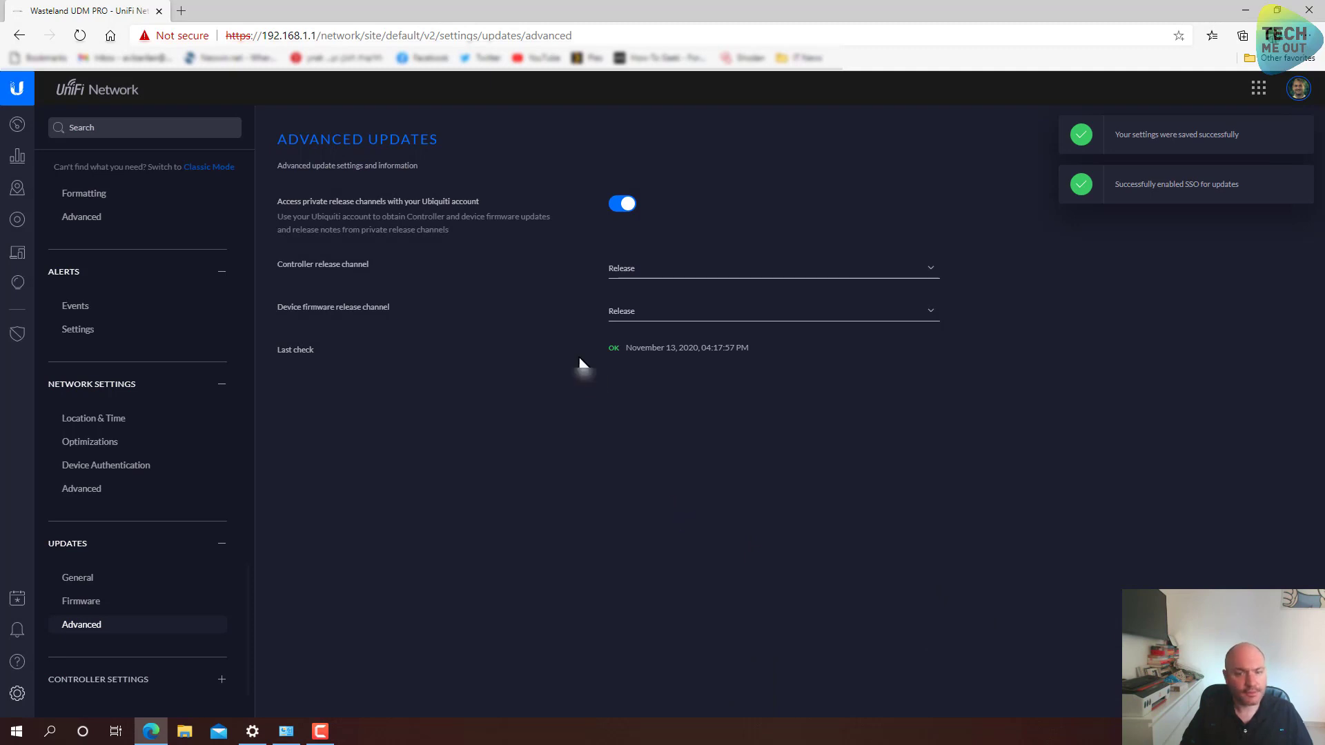
{"action": "left_click", "coordinate": [125, 680]}
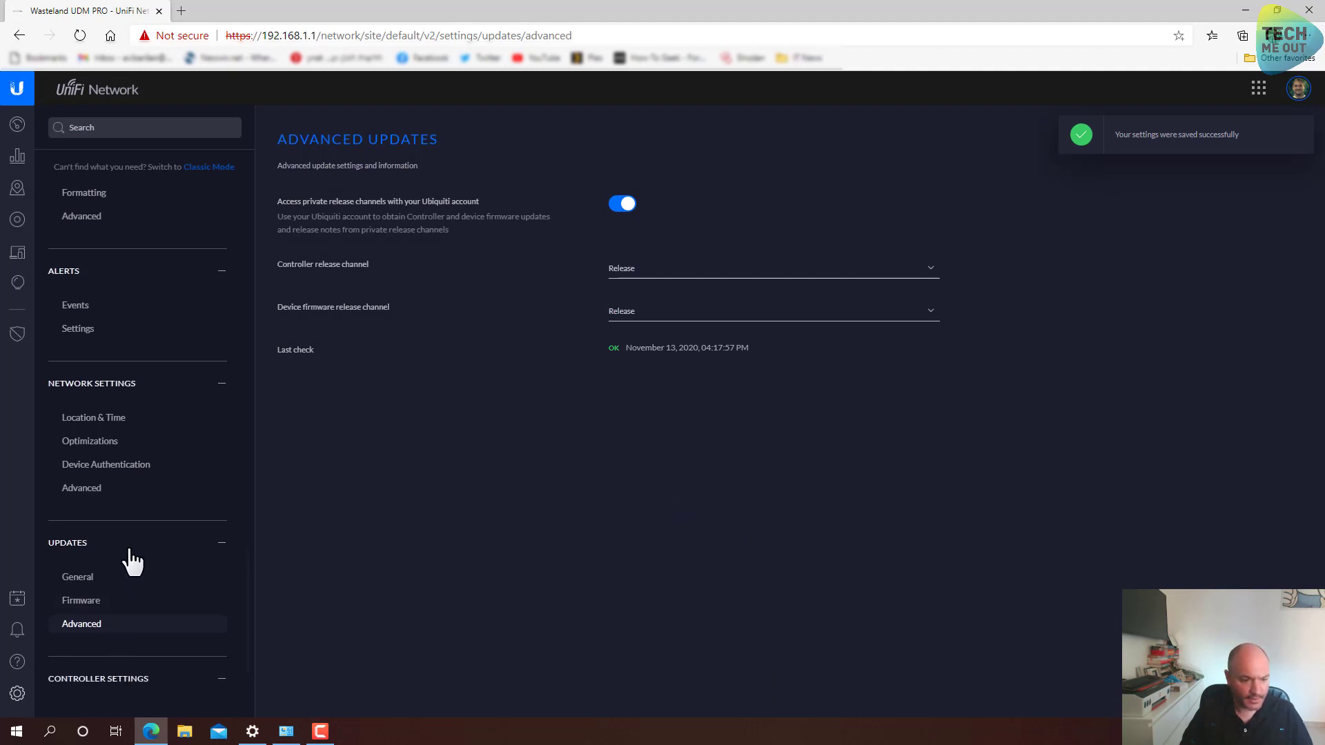
{"action": "left_click", "coordinate": [96, 576]}
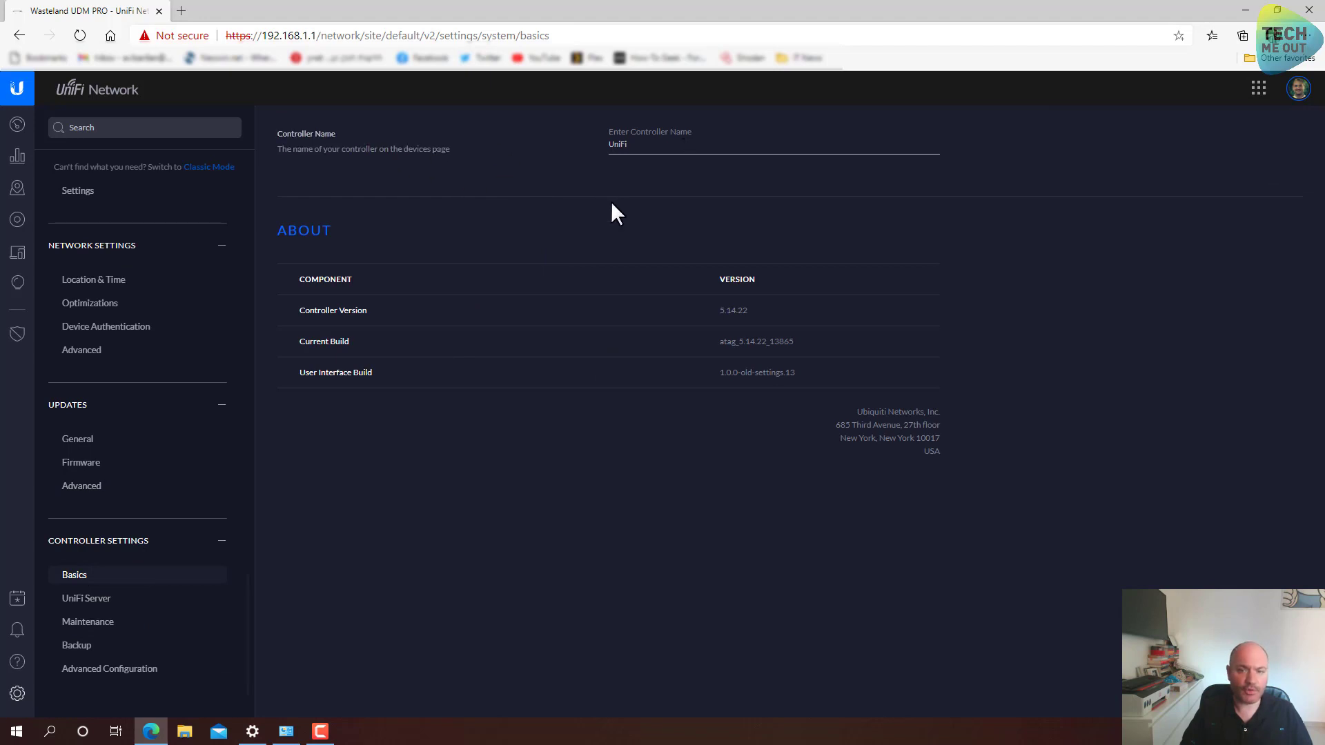
Rename the controller to Wasteland.com
{"action": "left_click", "coordinate": [661, 154]}
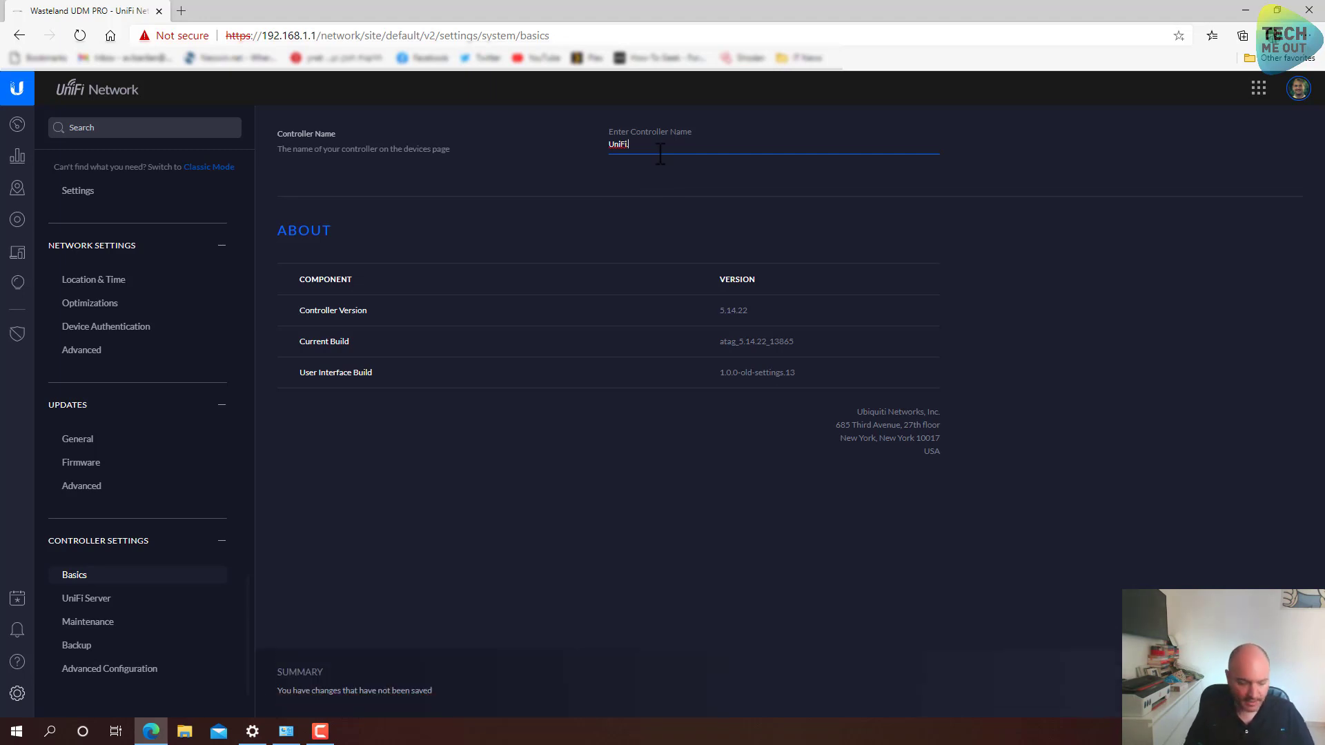
{"action": "type", "text": "Waste"}
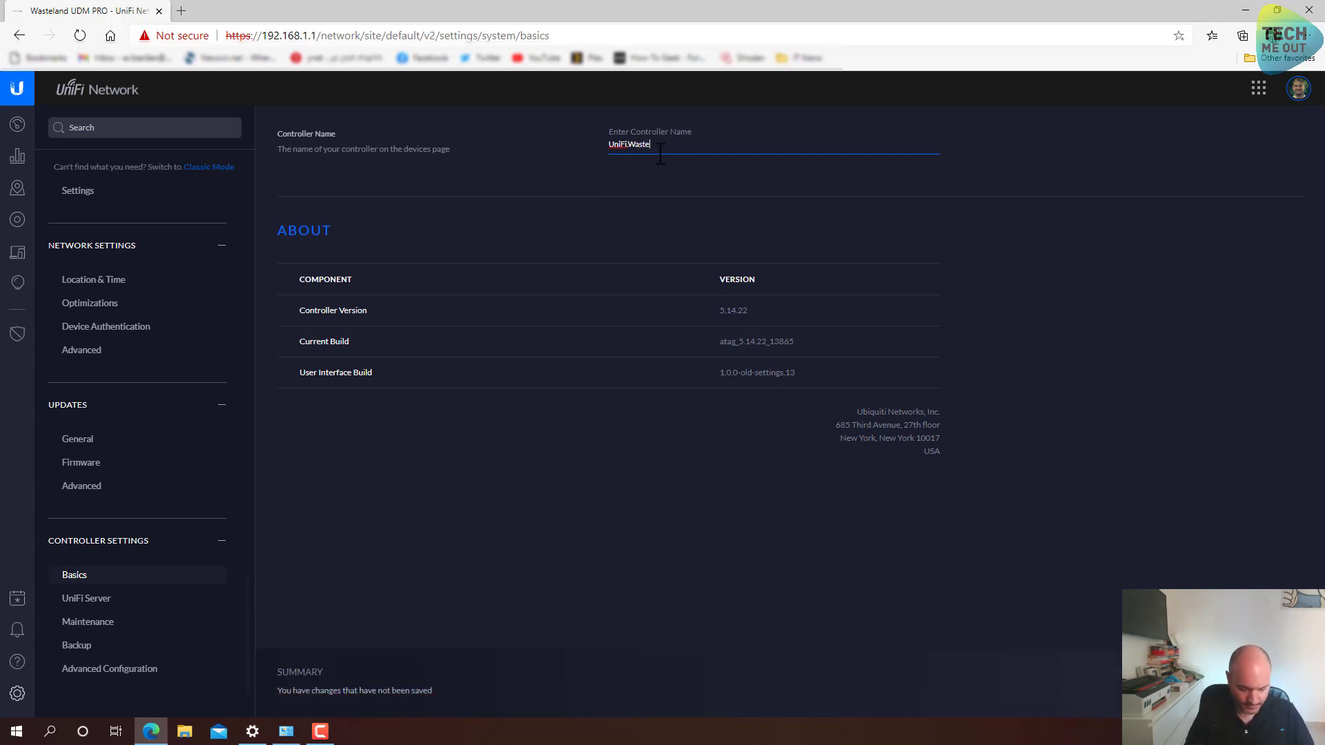
{"action": "type", "text": "land.com"}
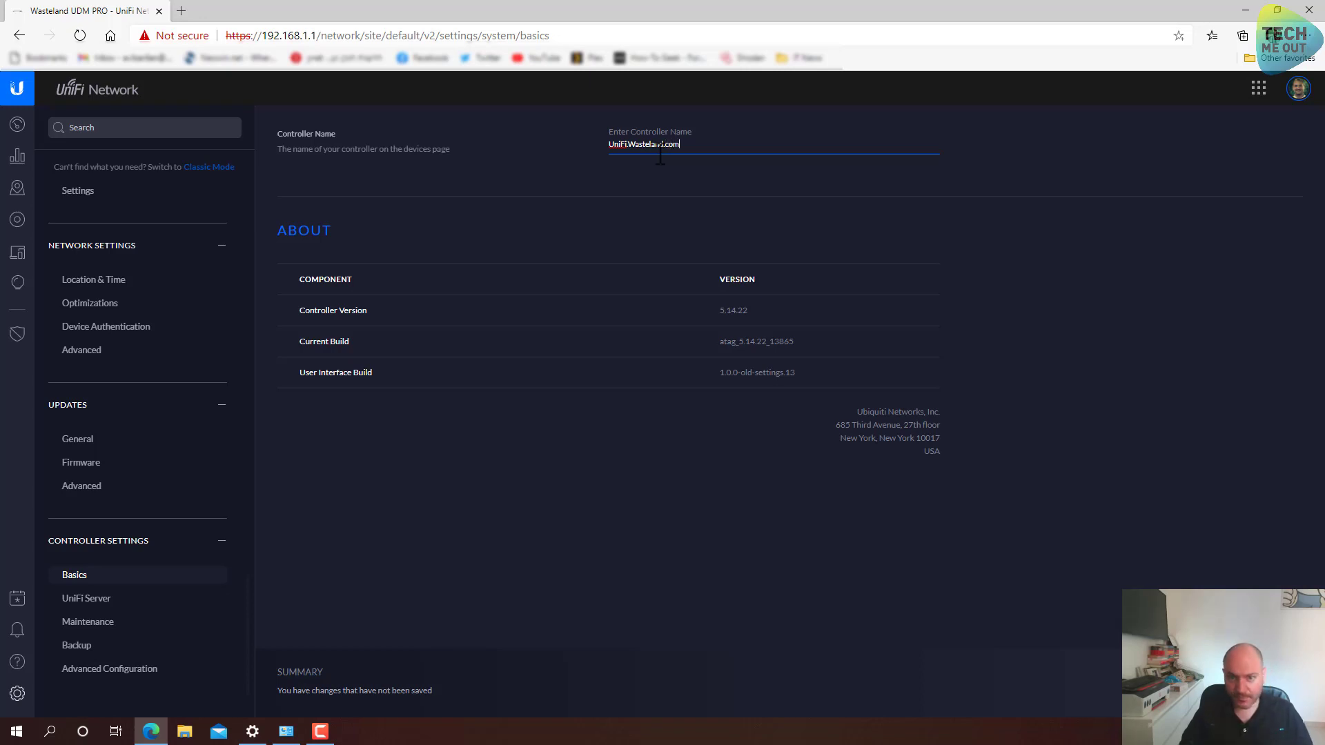
{"action": "key", "text": "Return"}
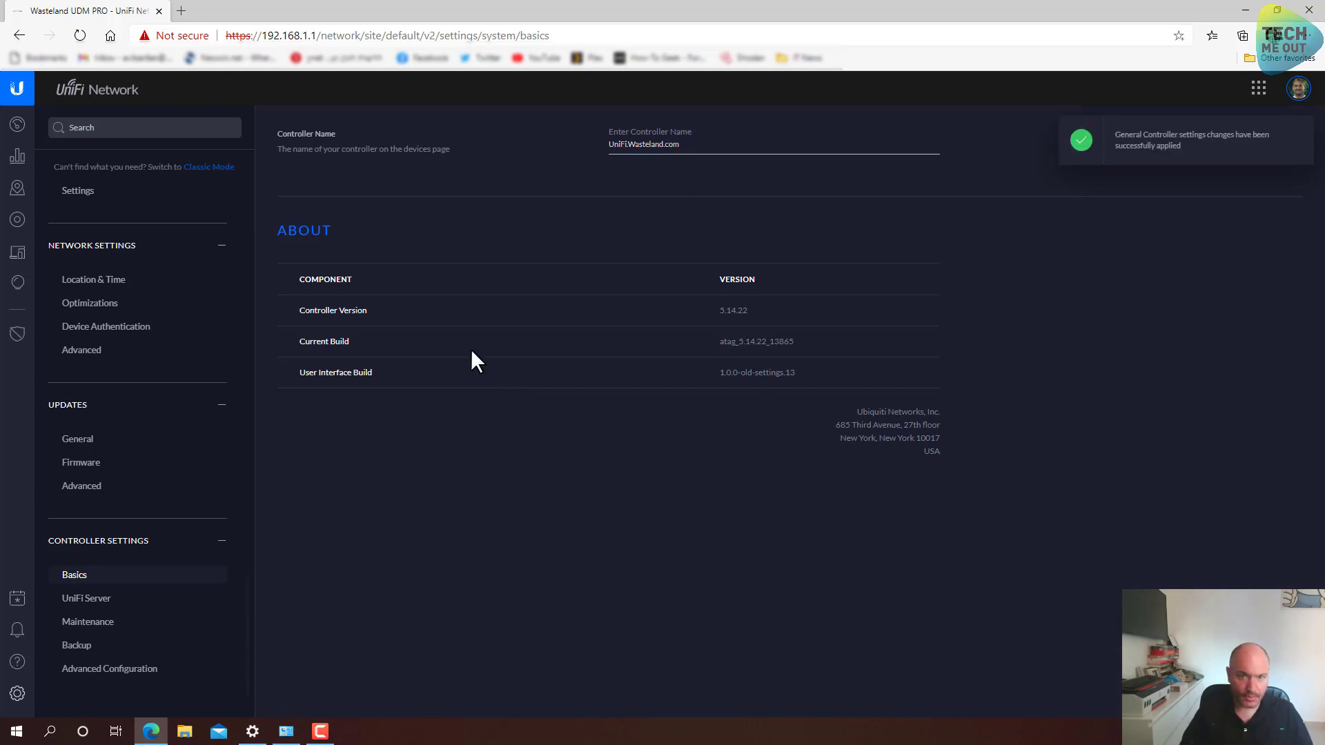
Review the UniFi Server and Maintenance pages, ending on the Backup settings
{"action": "left_click", "coordinate": [120, 601]}
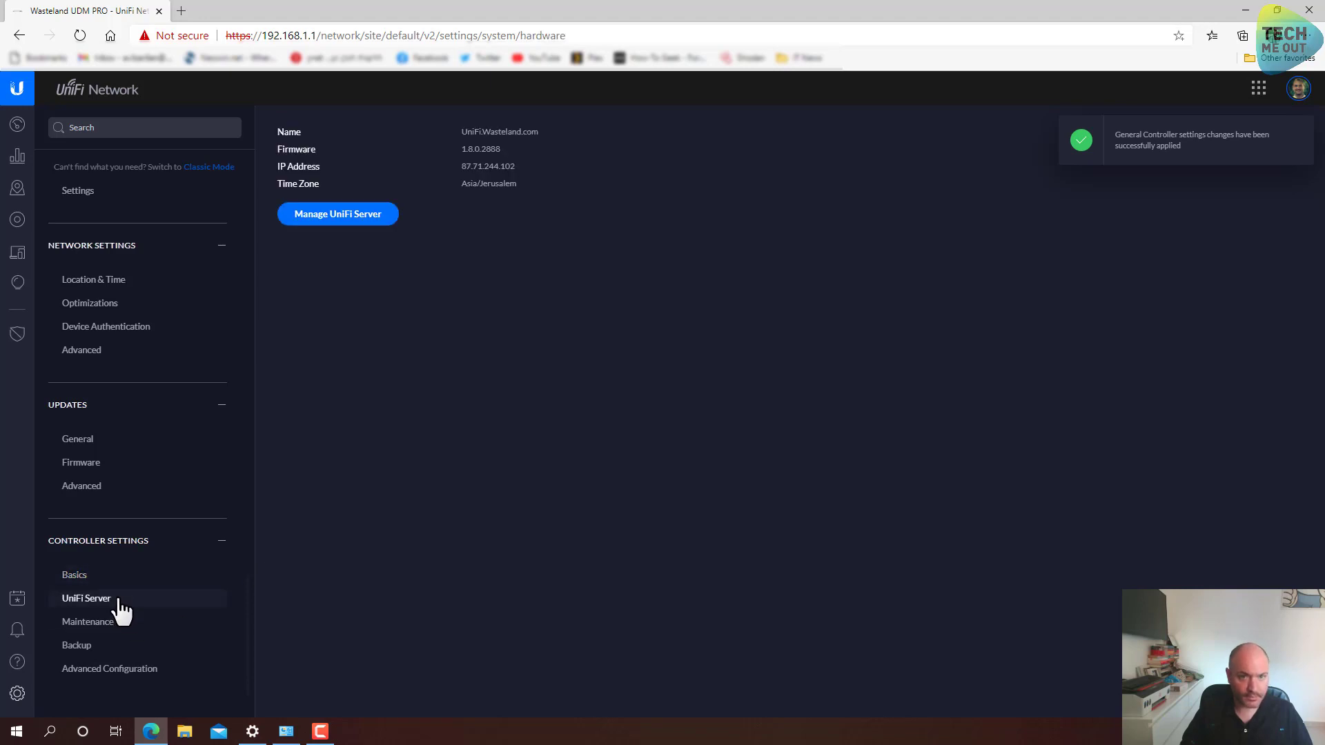
{"action": "left_click", "coordinate": [110, 624]}
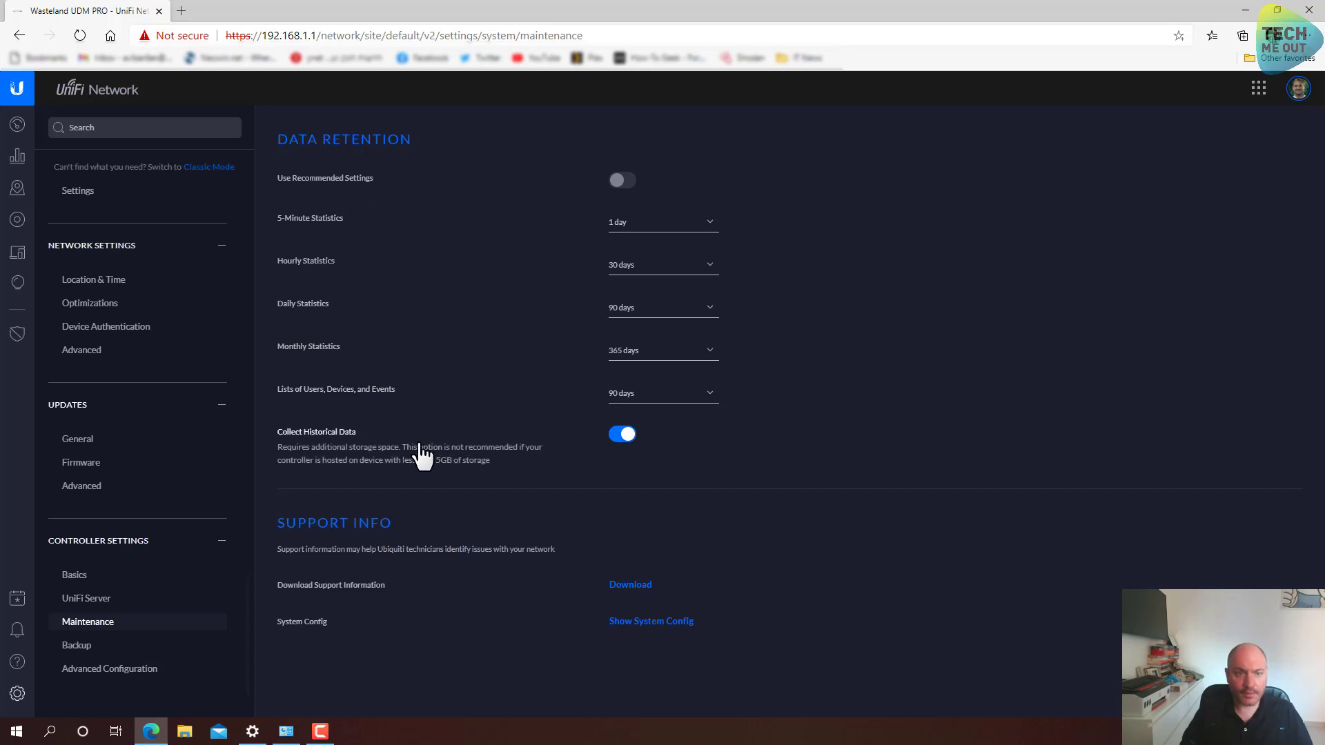
{"action": "left_click", "coordinate": [105, 647]}
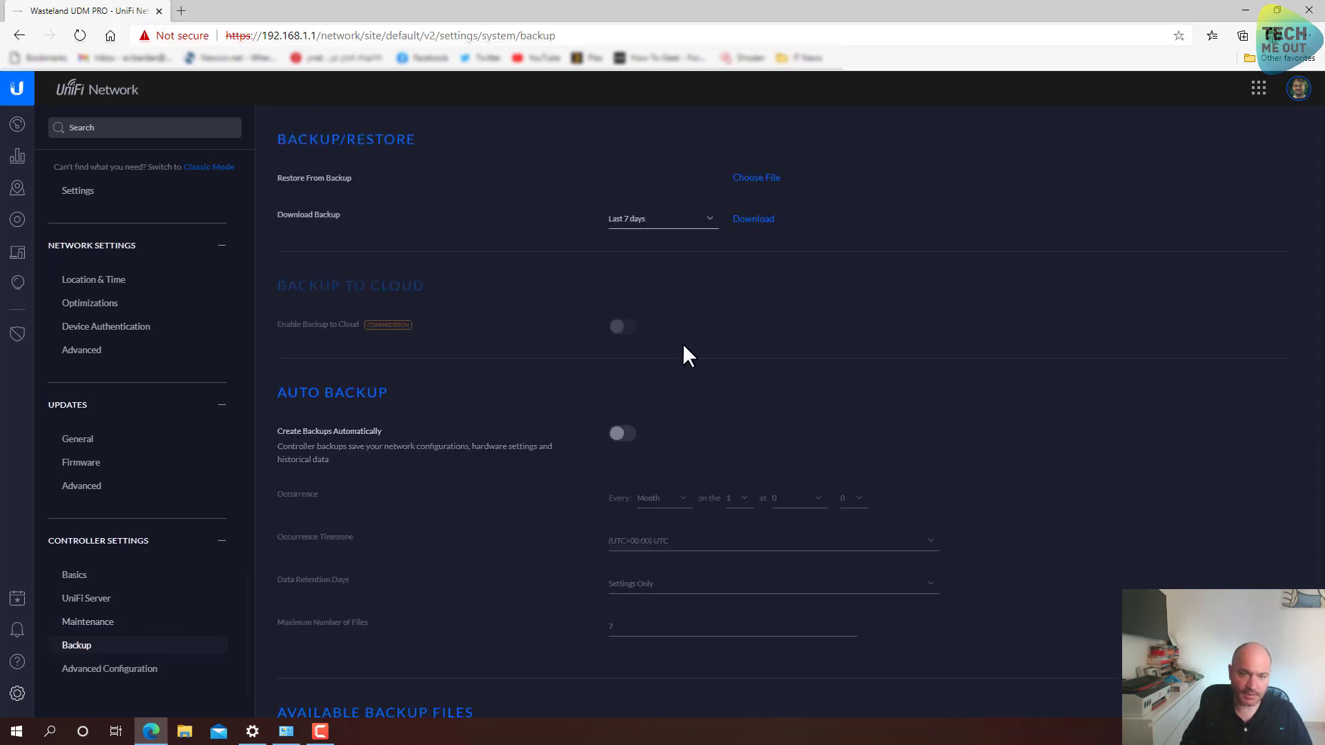
Enable automatic backups weekly on Saturday at 5:00, keeping Settings Only retention
{"action": "scroll", "coordinate": [683, 345], "scroll_direction": "down", "scroll_amount": 1}
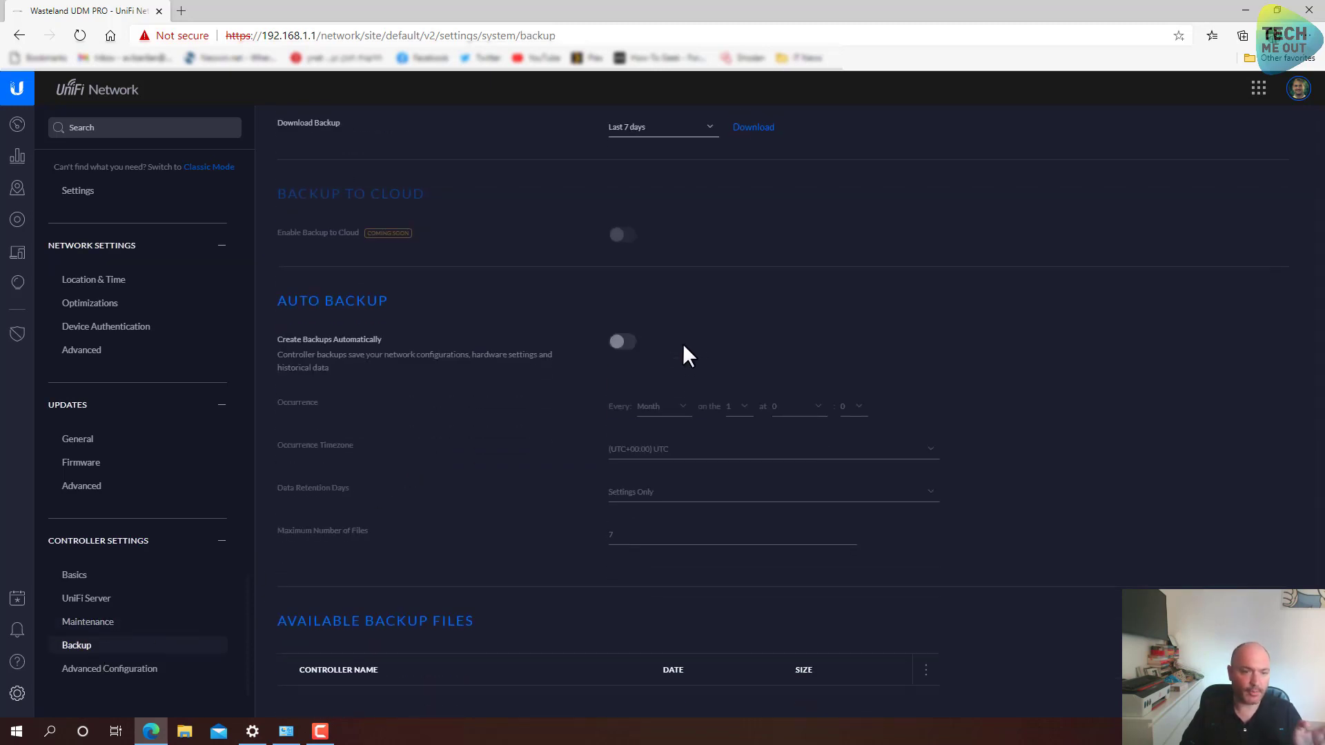
{"action": "left_click", "coordinate": [623, 343]}
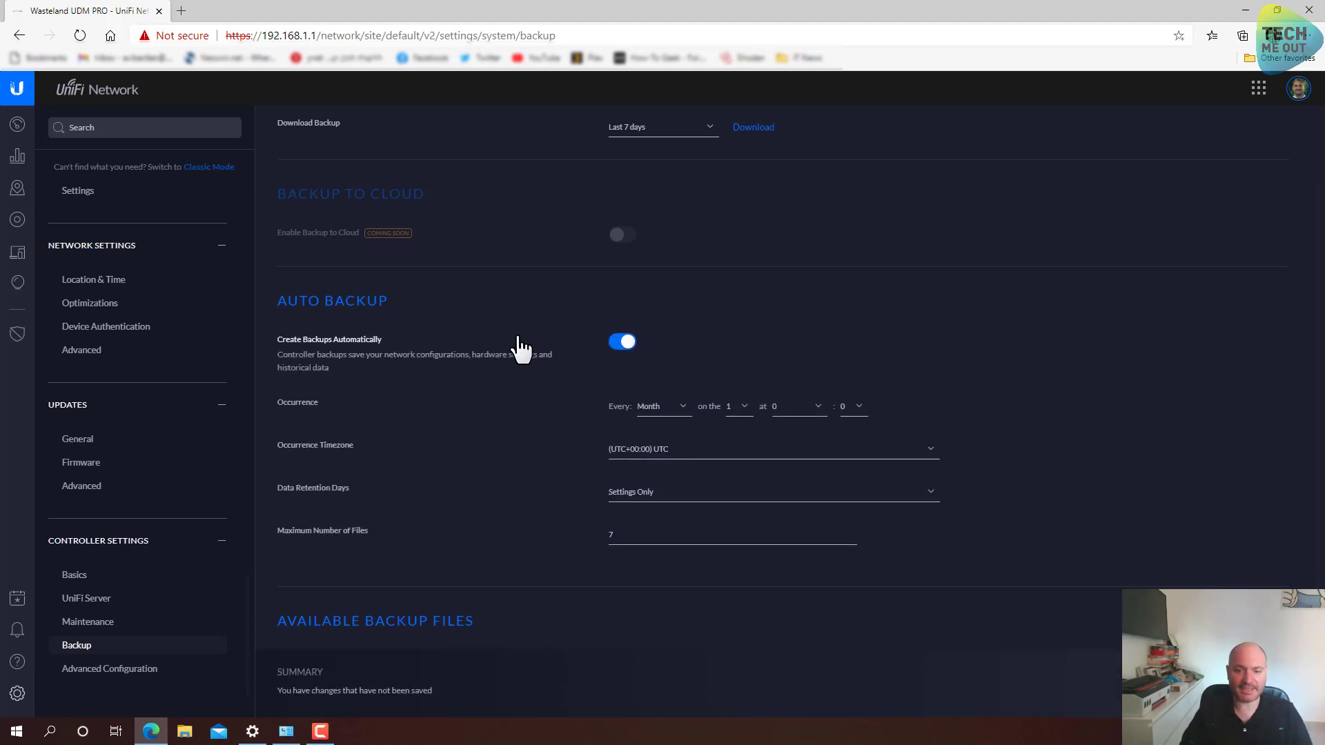
{"action": "left_click", "coordinate": [657, 414]}
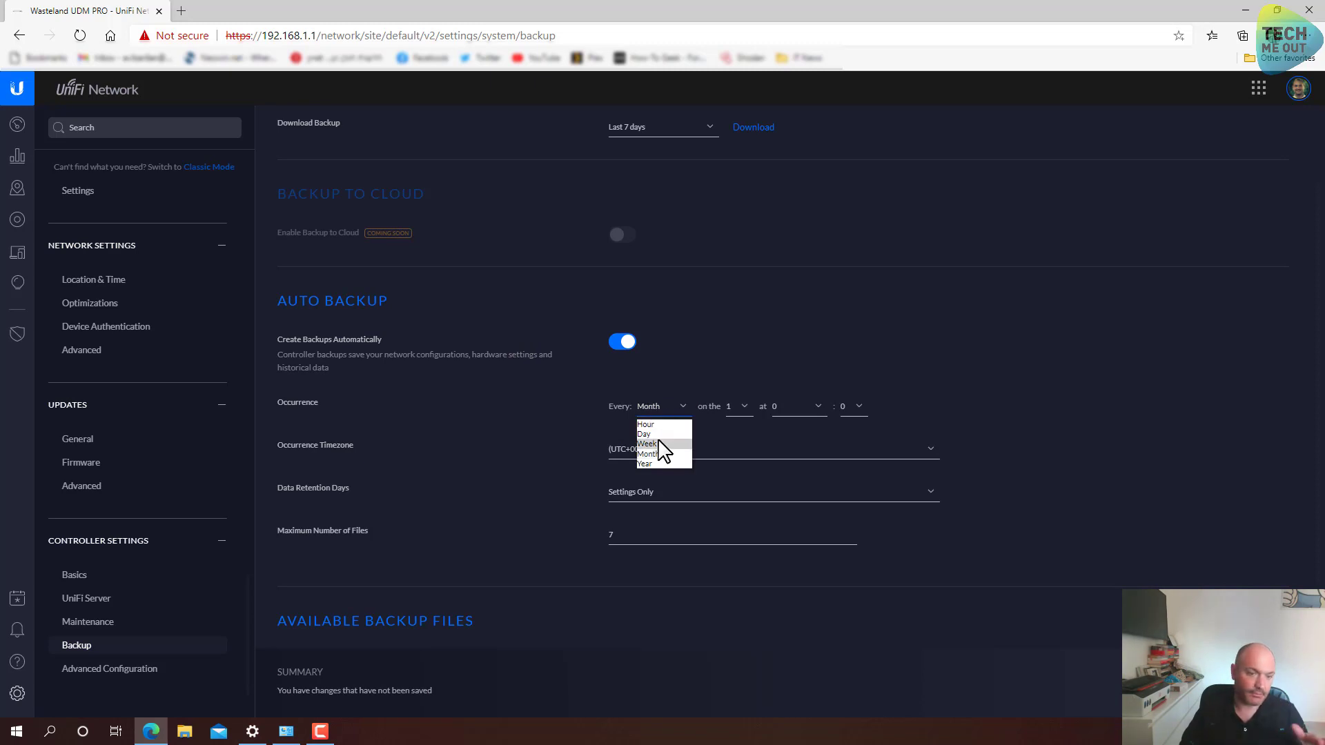
{"action": "left_click", "coordinate": [659, 444]}
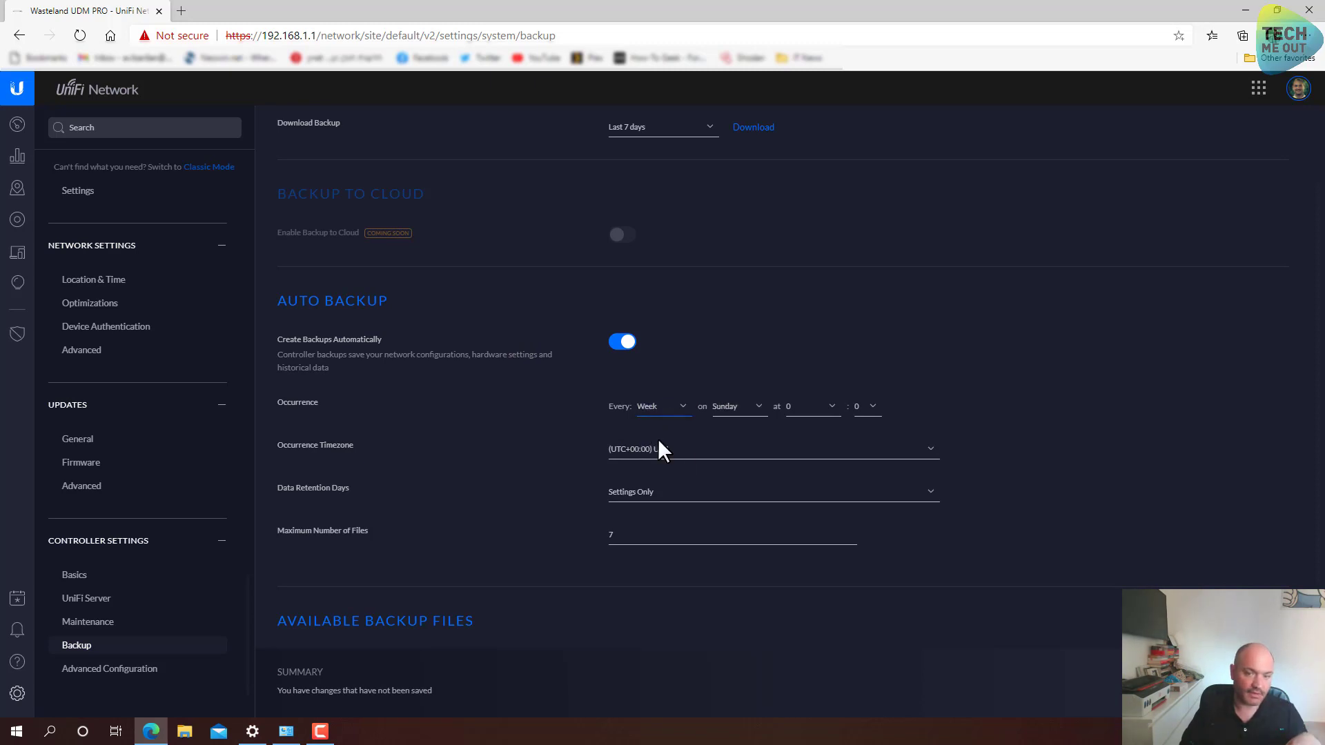
{"action": "left_click", "coordinate": [756, 423]}
{"action": "left_click", "coordinate": [736, 484]}
{"action": "left_click", "coordinate": [800, 418]}
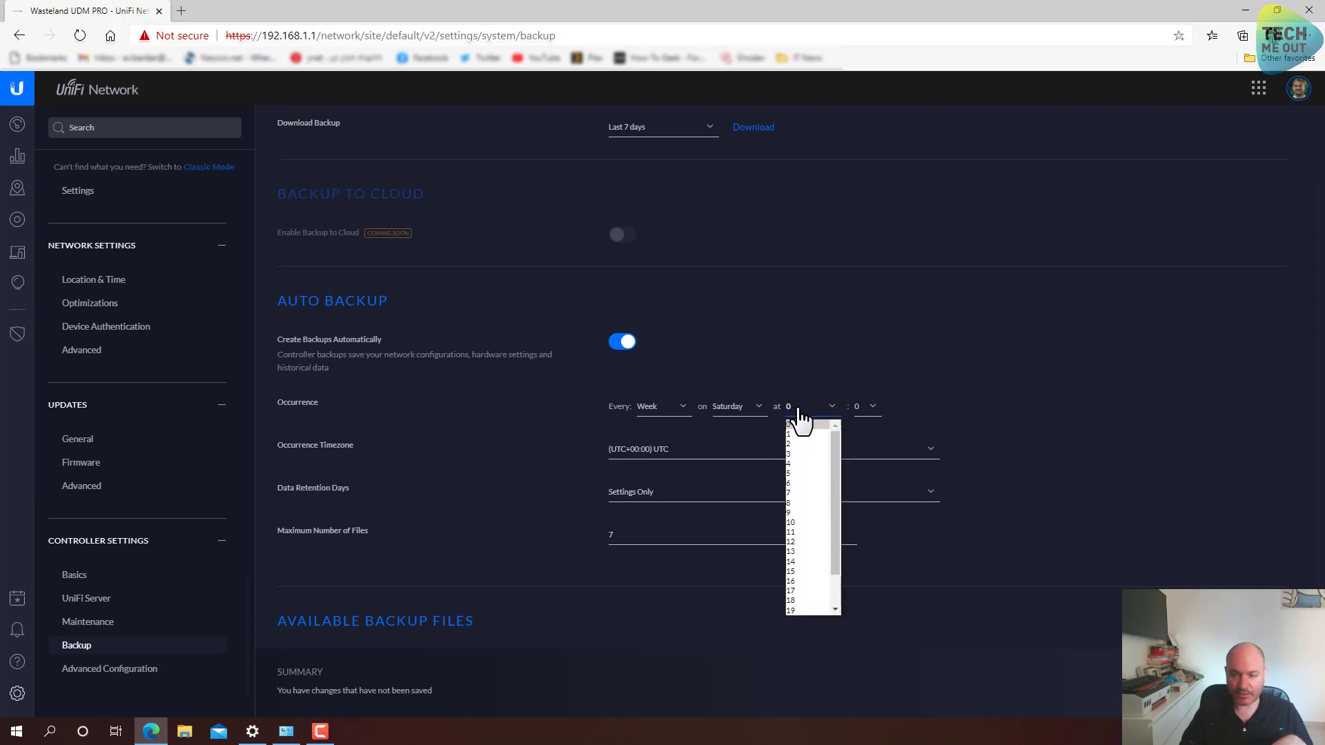
{"action": "left_click", "coordinate": [794, 475]}
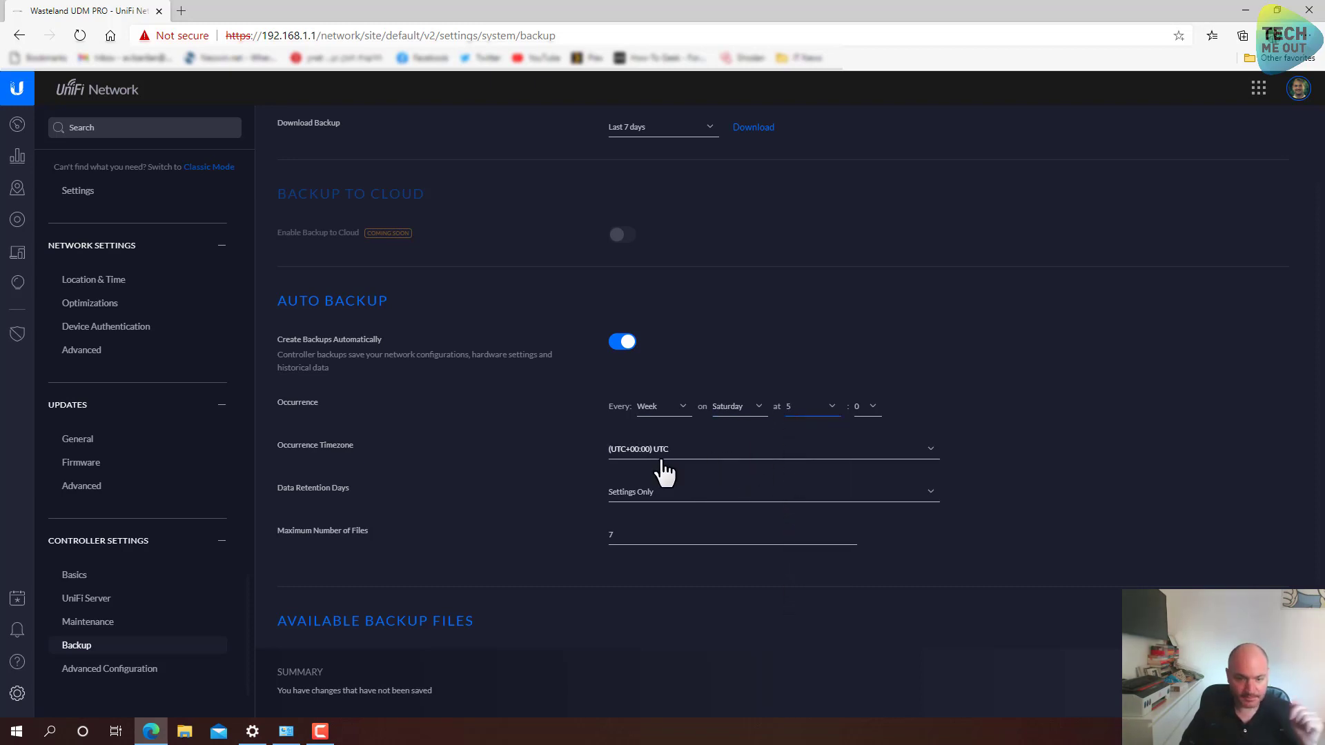
{"action": "left_click", "coordinate": [663, 494]}
{"action": "left_click", "coordinate": [665, 510]}
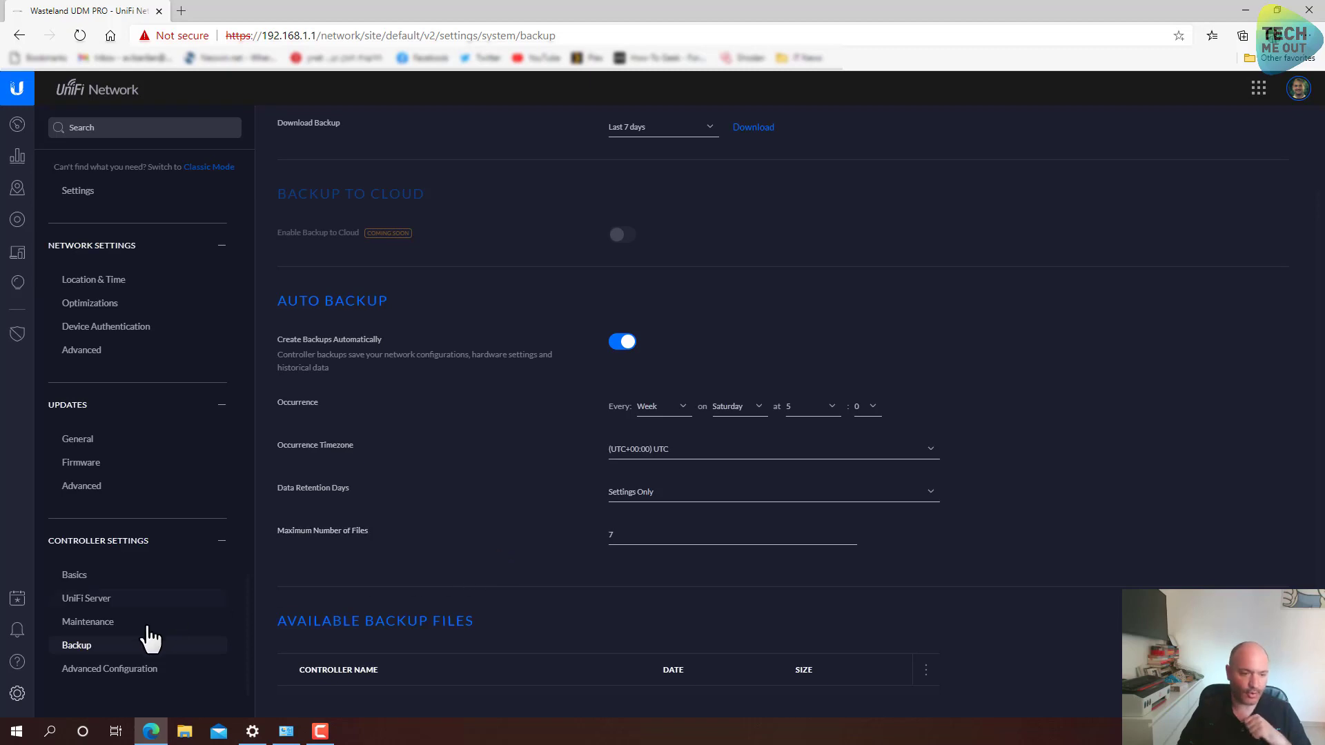
{"action": "left_click", "coordinate": [110, 669]}
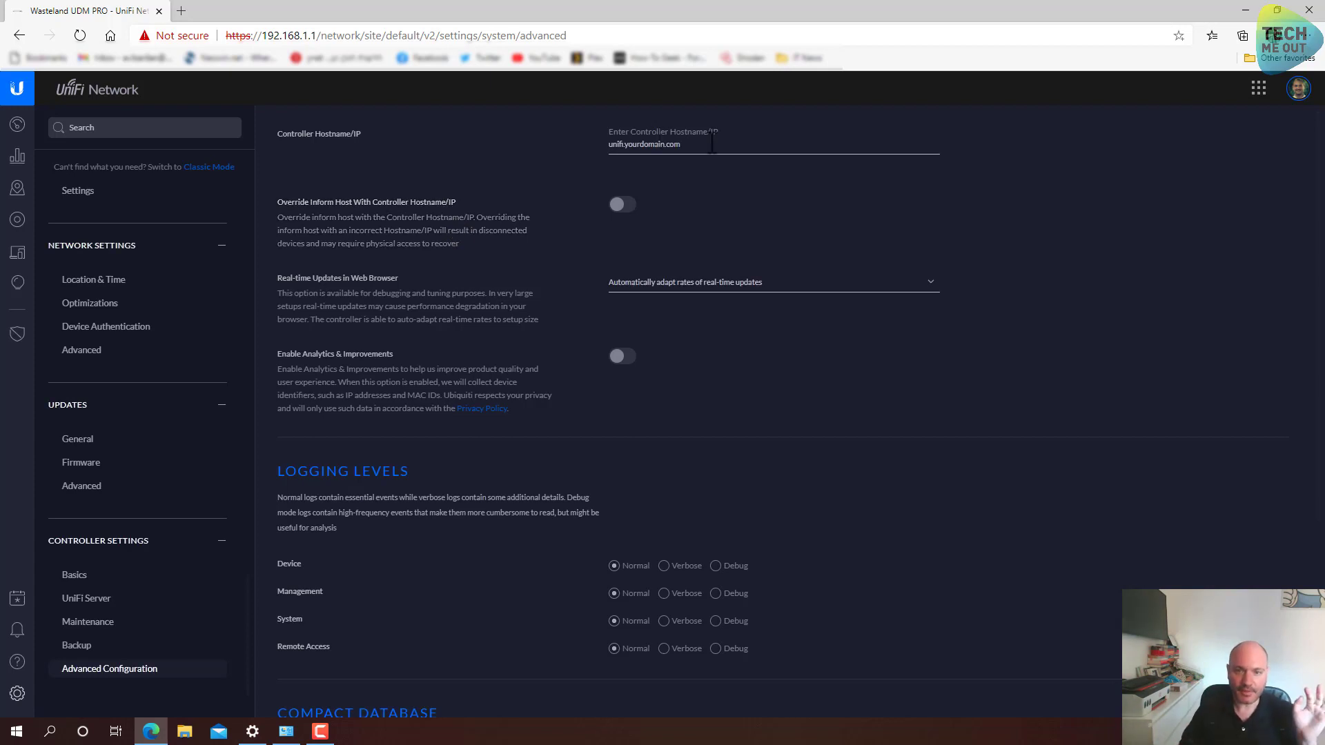
Replace the Controller Hostname/IP with unifi.wasteland.com and apply it
{"action": "left_click_drag", "start_coordinate": [704, 143], "coordinate": [586, 145]}
{"action": "type", "text": "unif"}
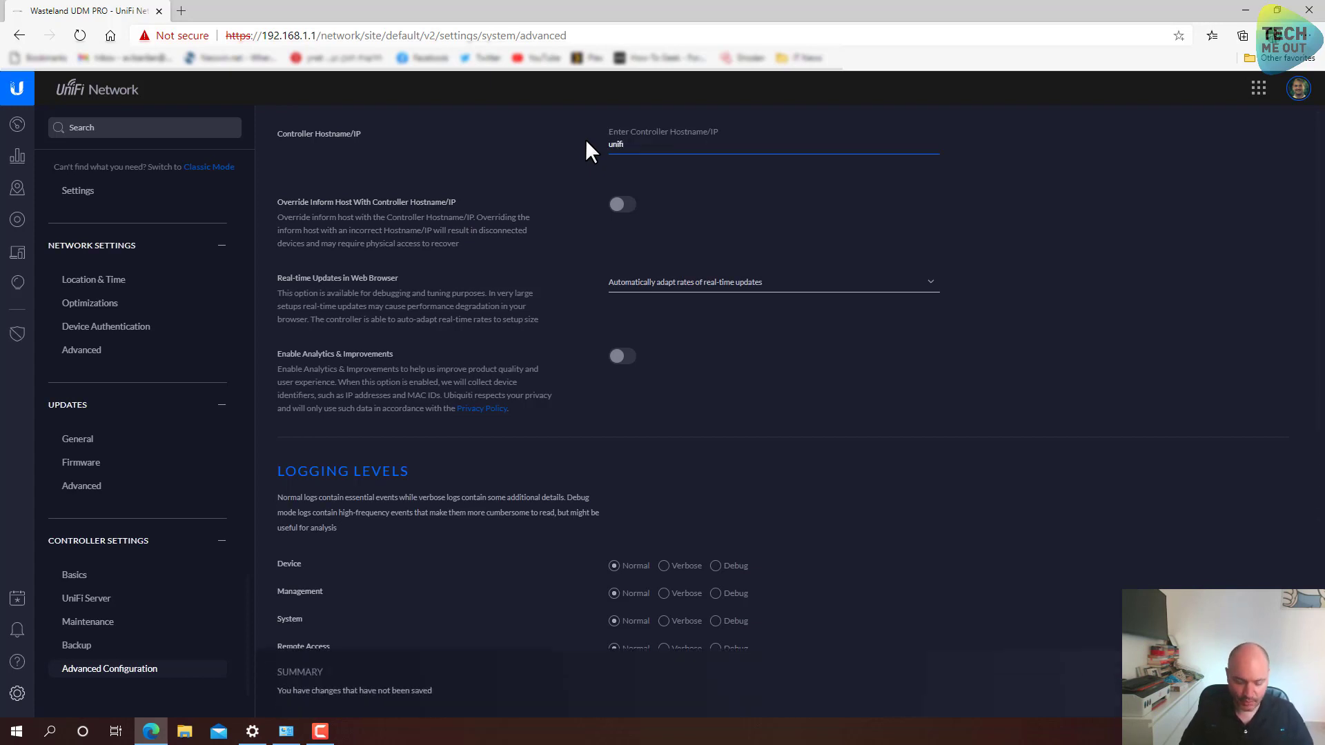
{"action": "type", "text": "i"}
{"action": "type", "text": ".w"}
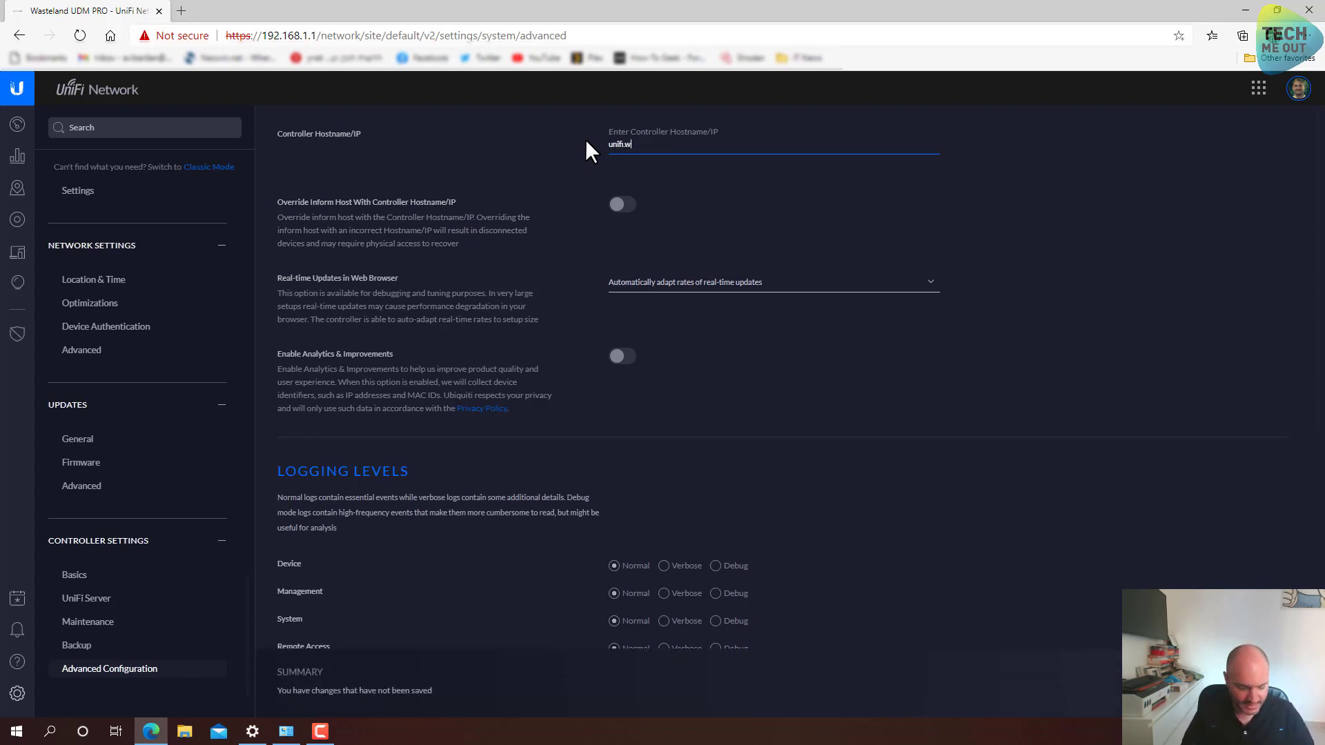
{"action": "type", "text": "asteland.com"}
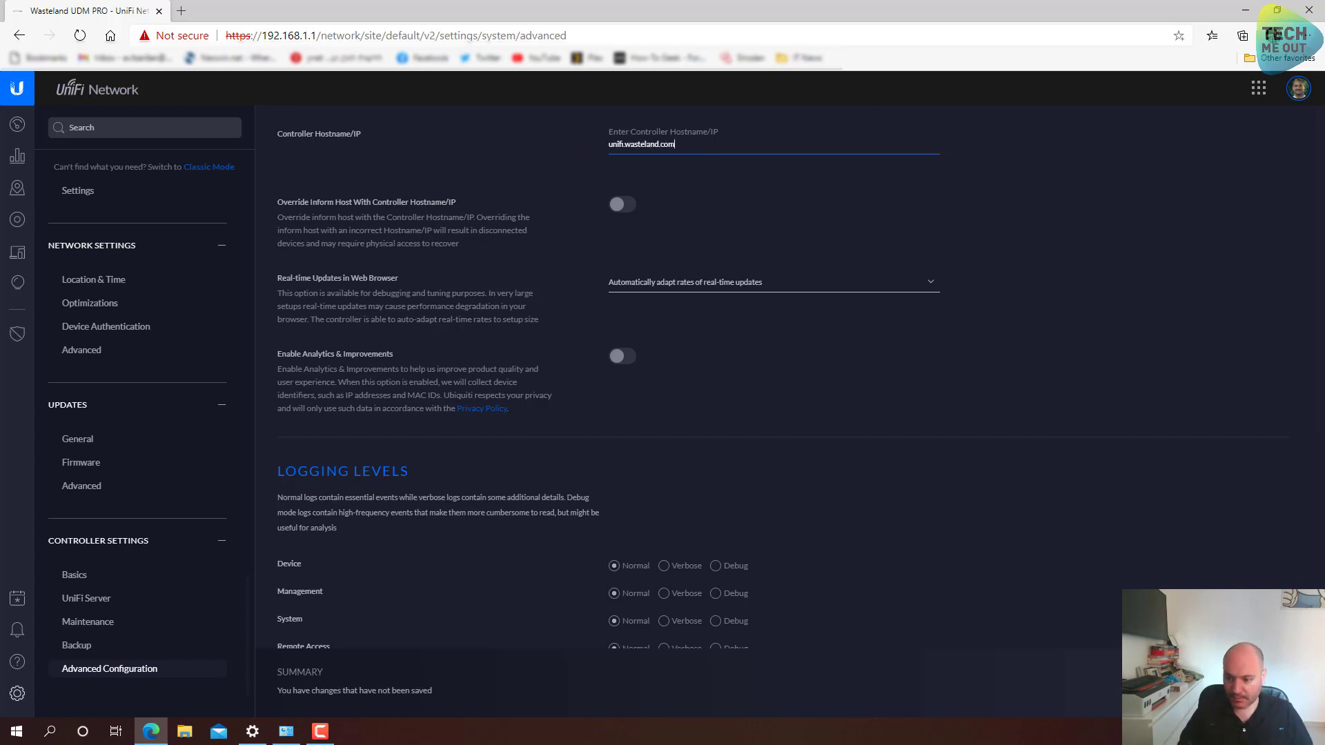
{"action": "key", "text": "Return"}
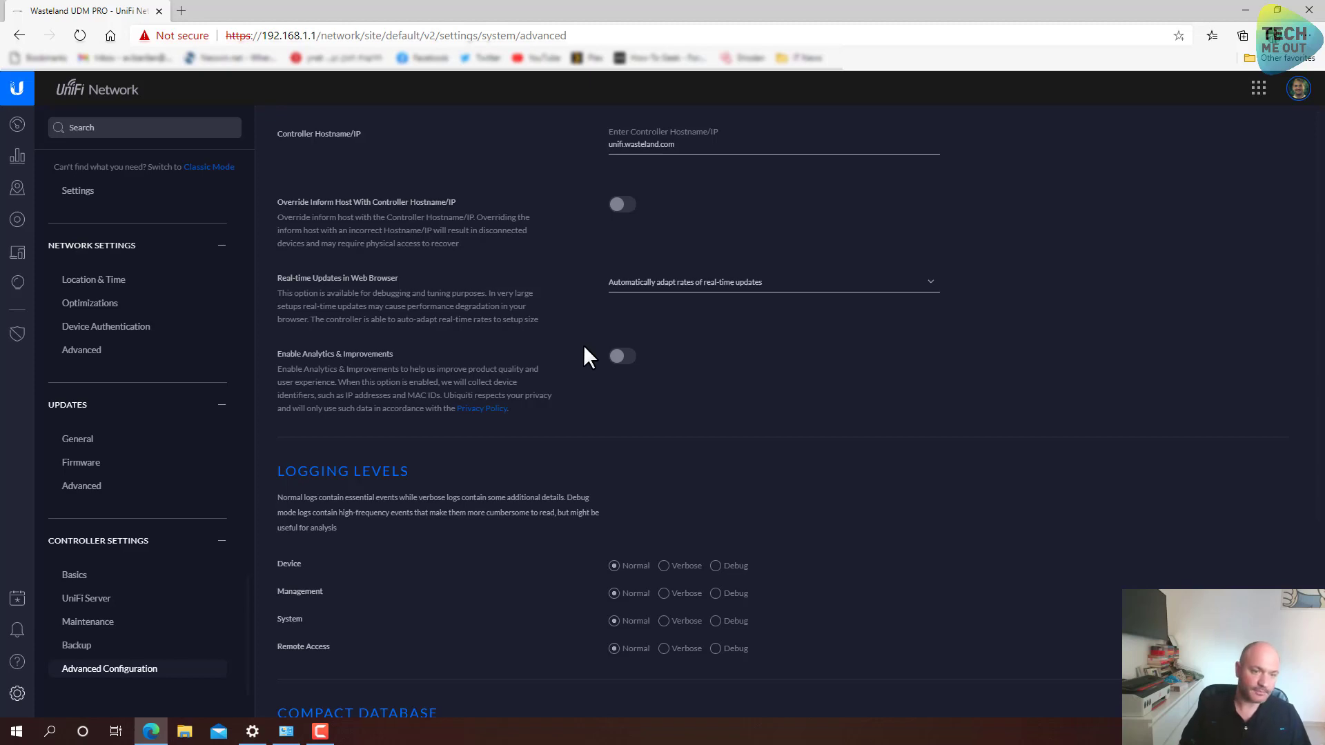
{"action": "scroll", "coordinate": [583, 356], "scroll_direction": "down", "scroll_amount": 4}
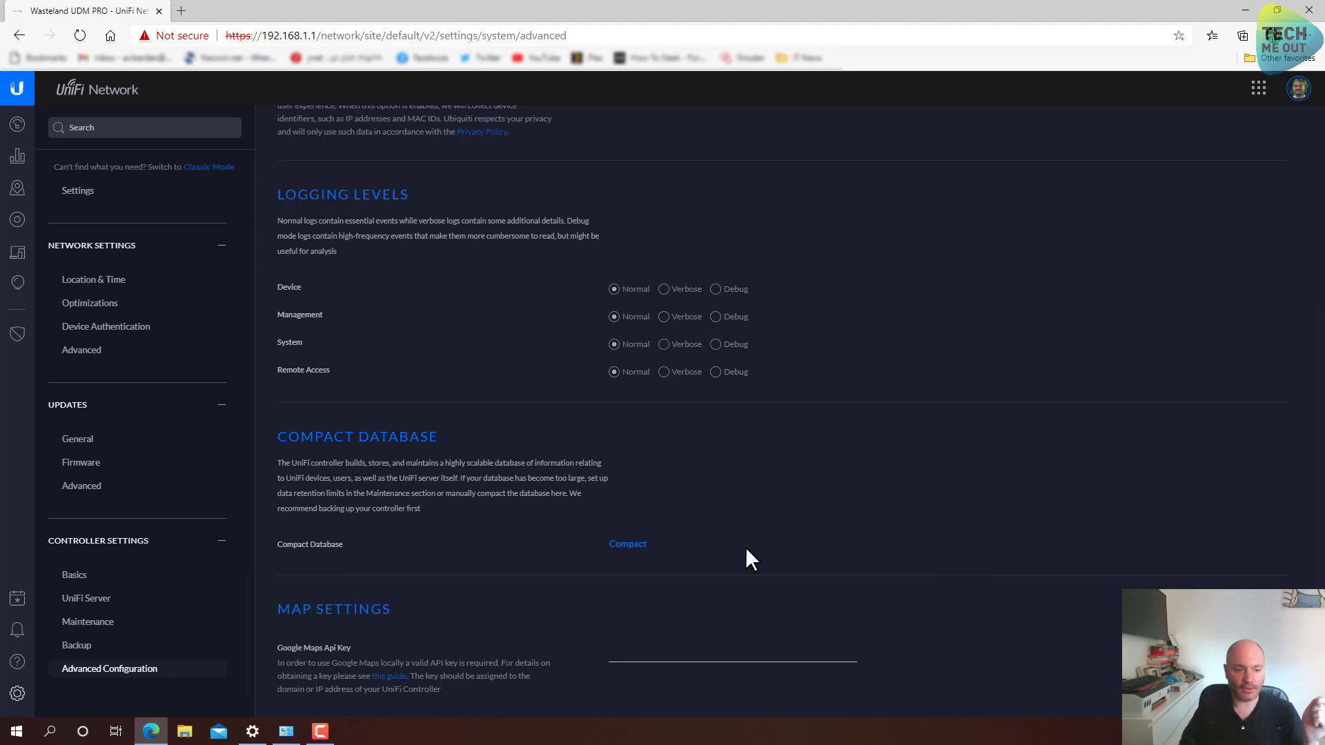
Download the Last 7 days backup and save it as 5.14.22-20201113-1621.unf in Downloads
{"action": "left_click", "coordinate": [144, 649]}
{"action": "scroll", "coordinate": [496, 588], "scroll_direction": "down", "scroll_amount": 1}
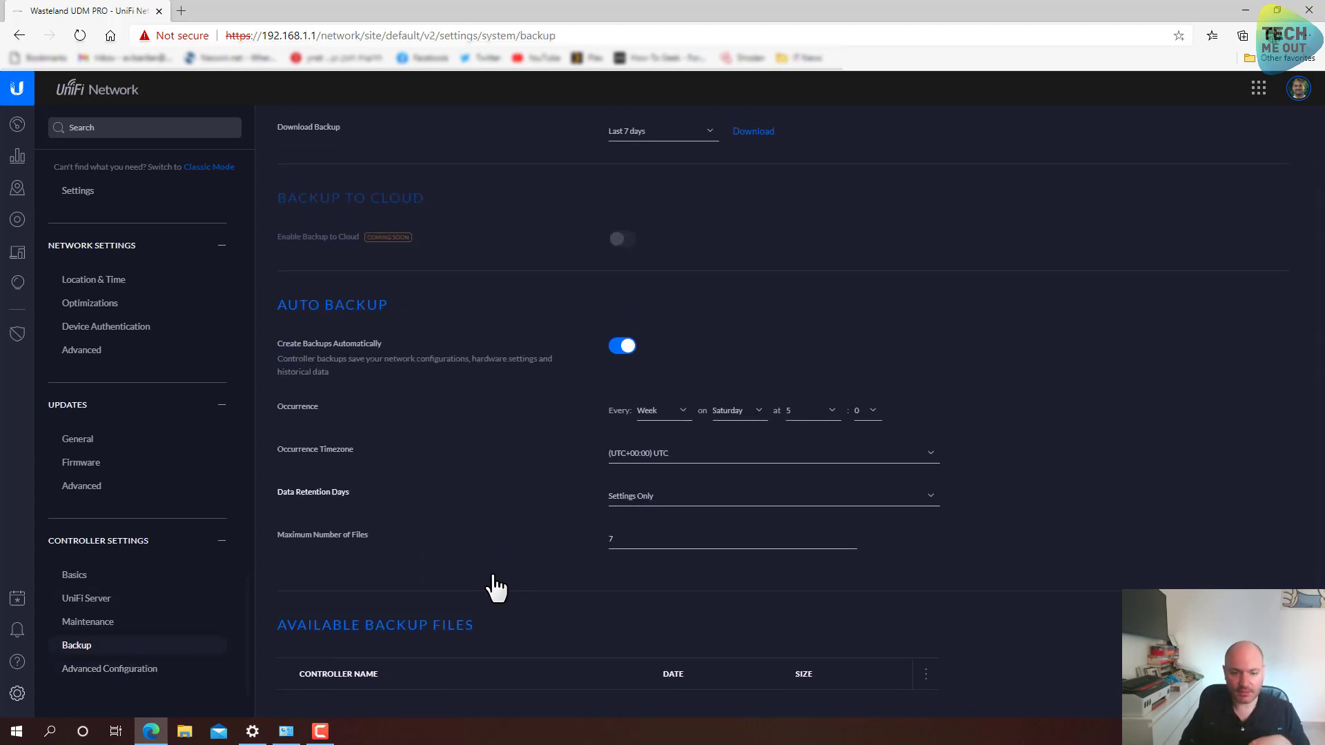
{"action": "scroll", "coordinate": [494, 587], "scroll_direction": "up", "scroll_amount": 1}
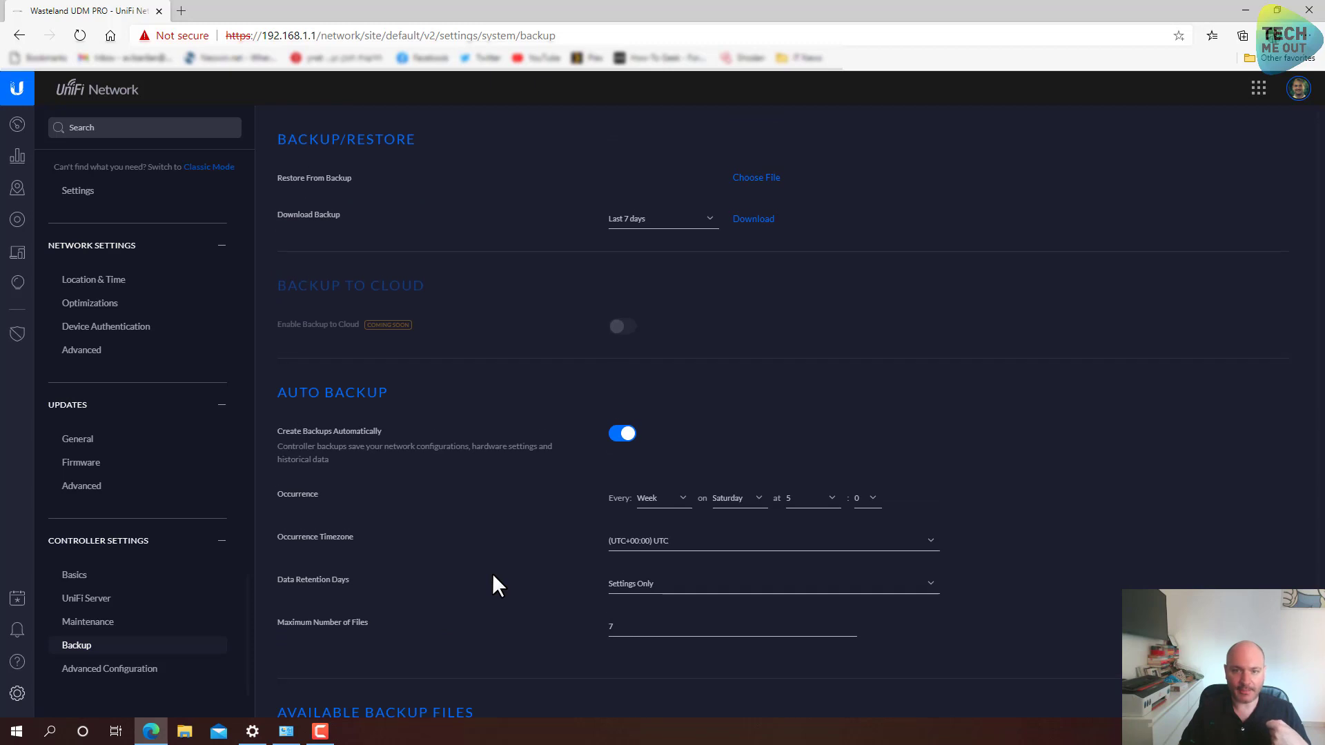
{"action": "scroll", "coordinate": [494, 586], "scroll_direction": "down", "scroll_amount": 1}
{"action": "scroll", "coordinate": [483, 598], "scroll_direction": "up", "scroll_amount": 1}
{"action": "scroll", "coordinate": [441, 532], "scroll_direction": "up", "scroll_amount": 1}
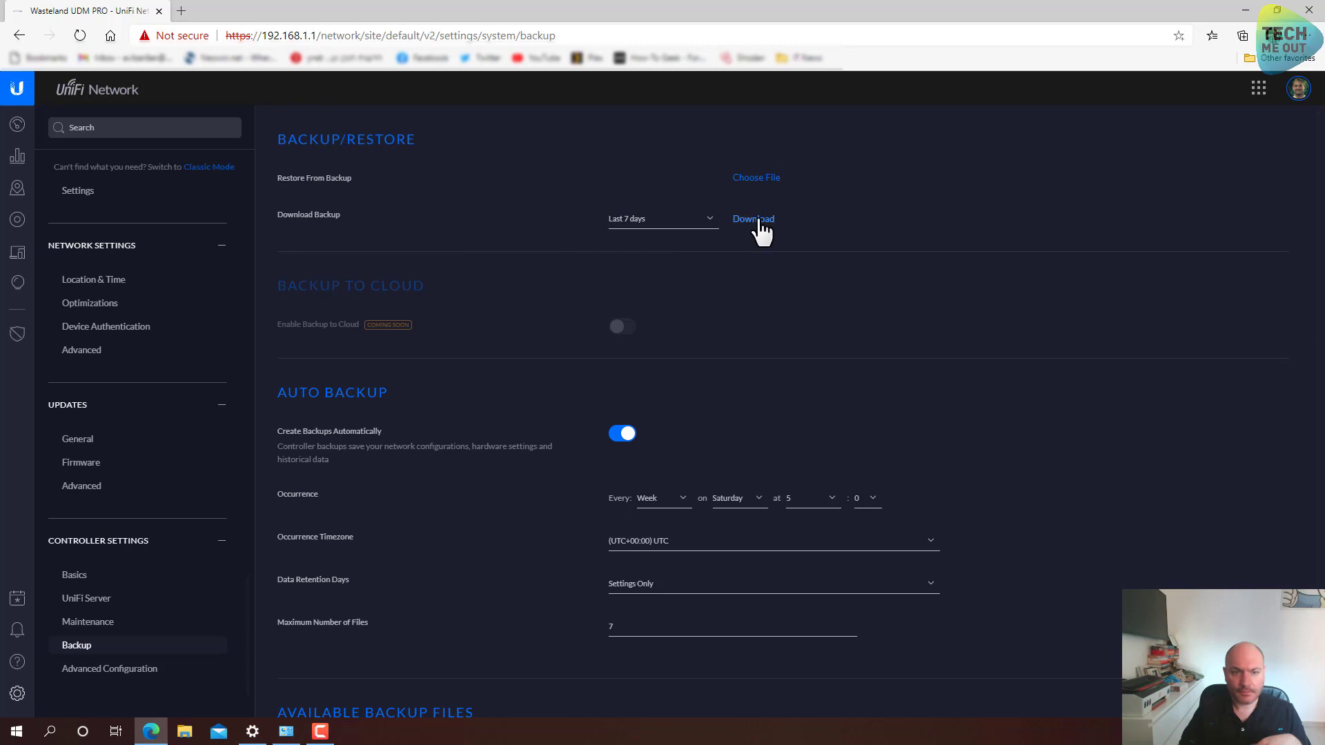
{"action": "scroll", "coordinate": [702, 290], "scroll_direction": "down", "scroll_amount": 2}
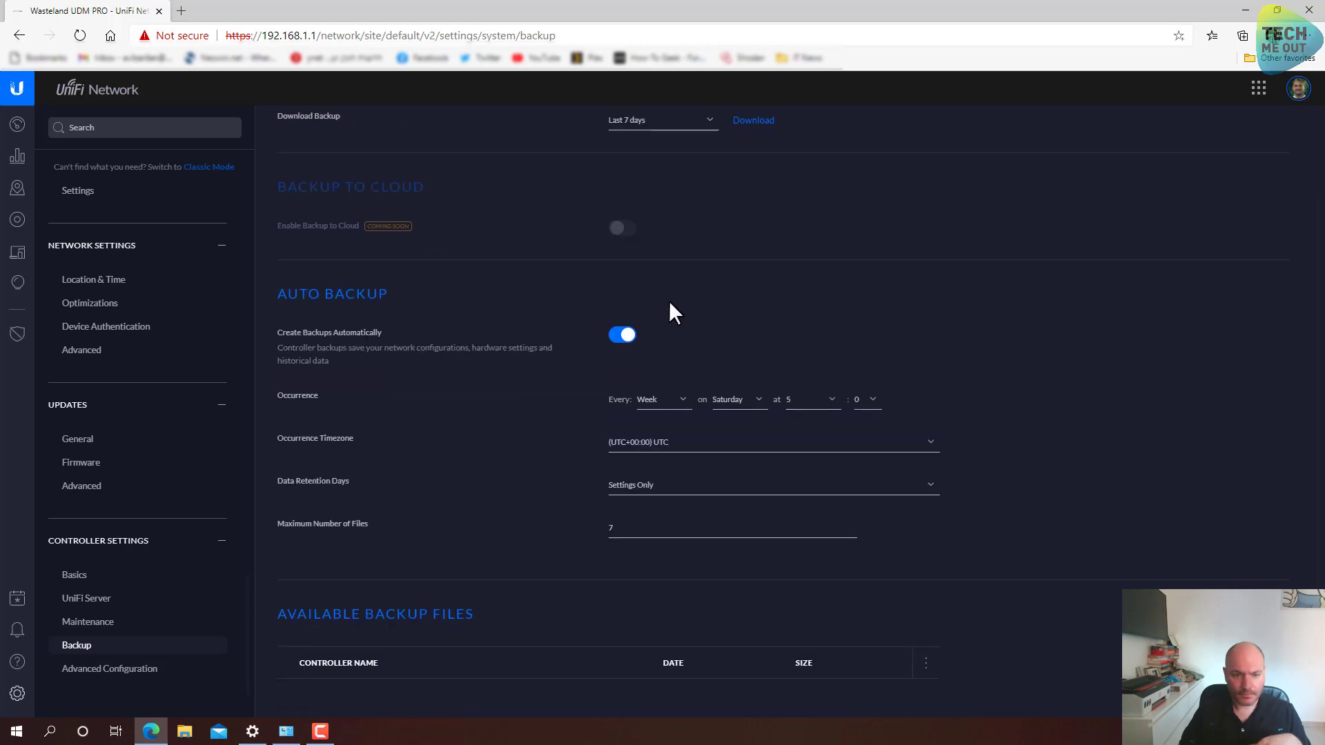
{"action": "left_click", "coordinate": [755, 123]}
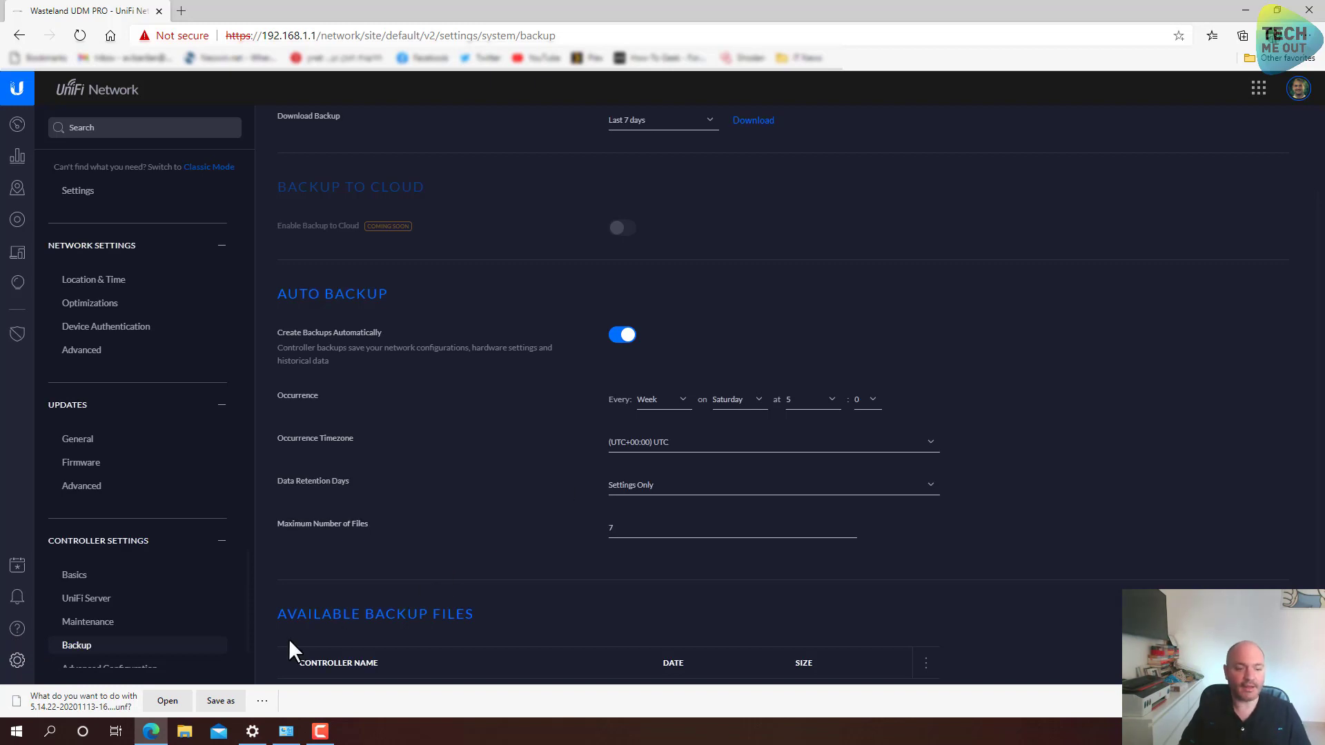
{"action": "left_click", "coordinate": [218, 701]}
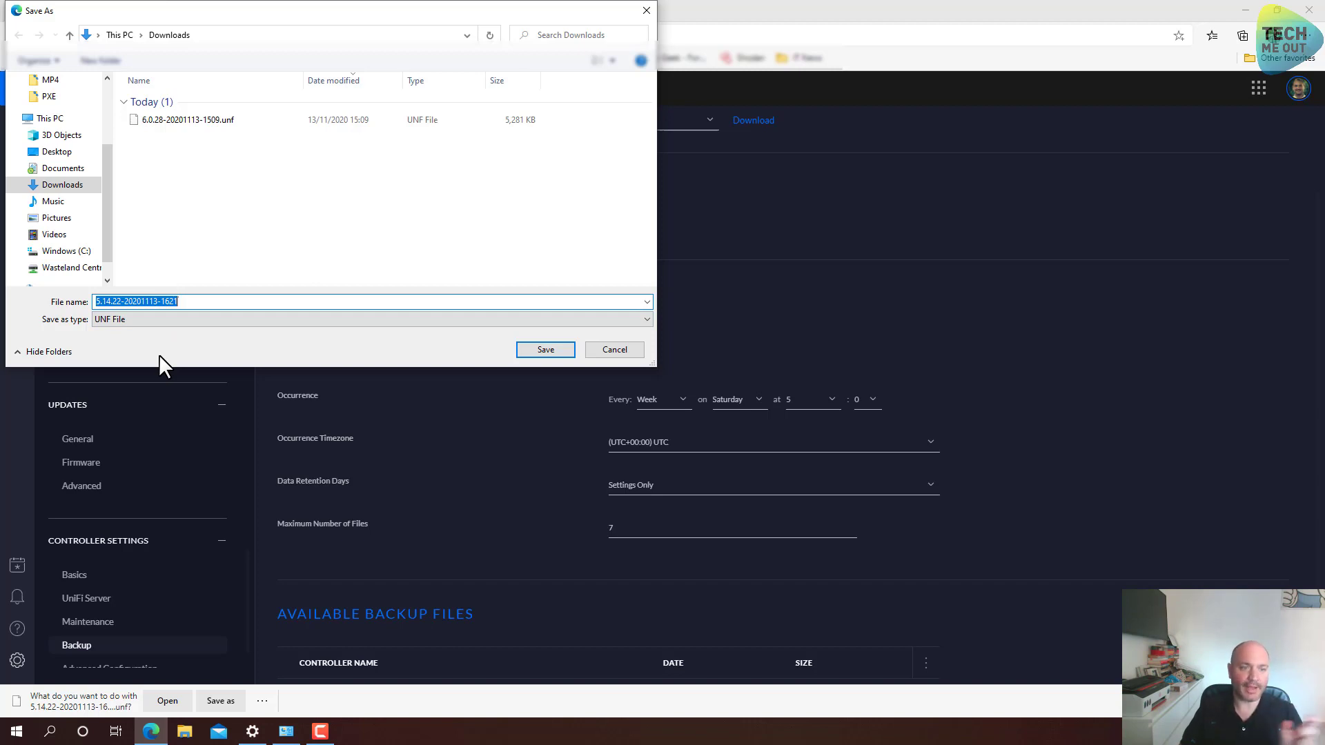
{"action": "left_click", "coordinate": [539, 350]}
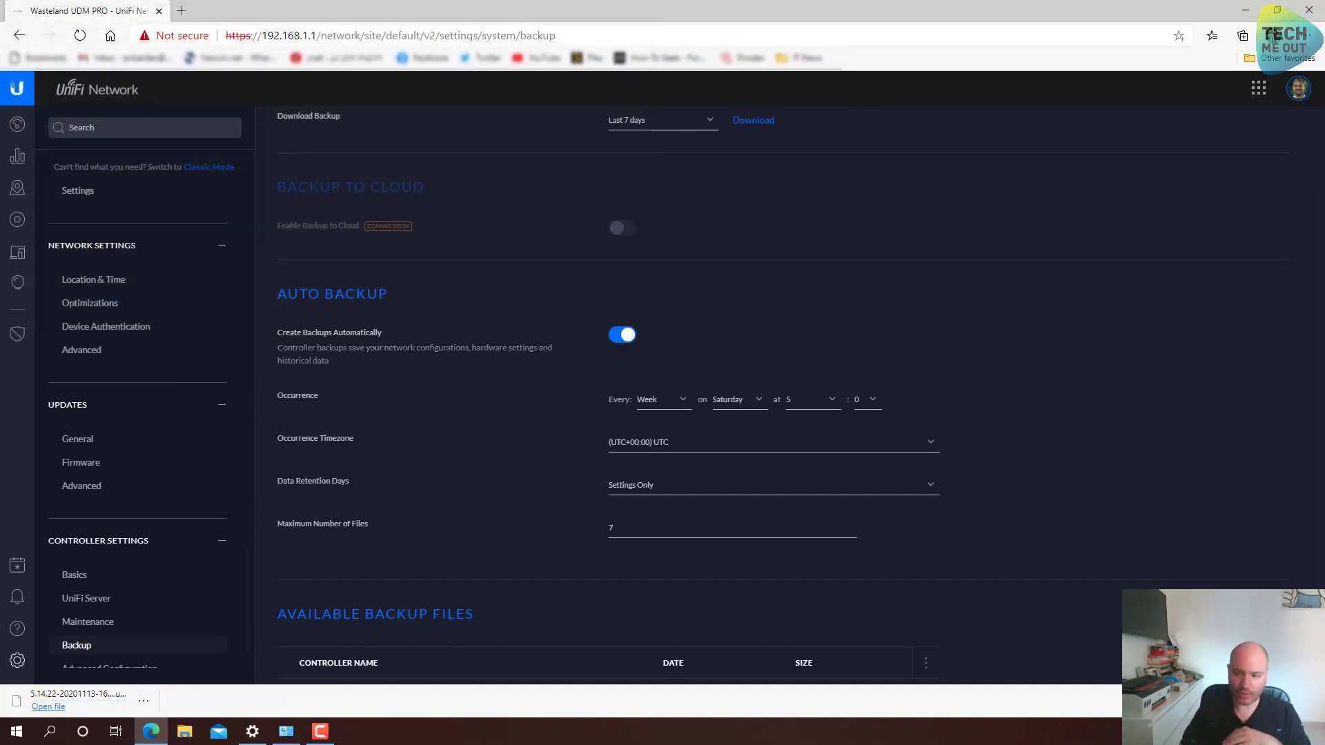
{"action": "left_click", "coordinate": [1309, 701]}
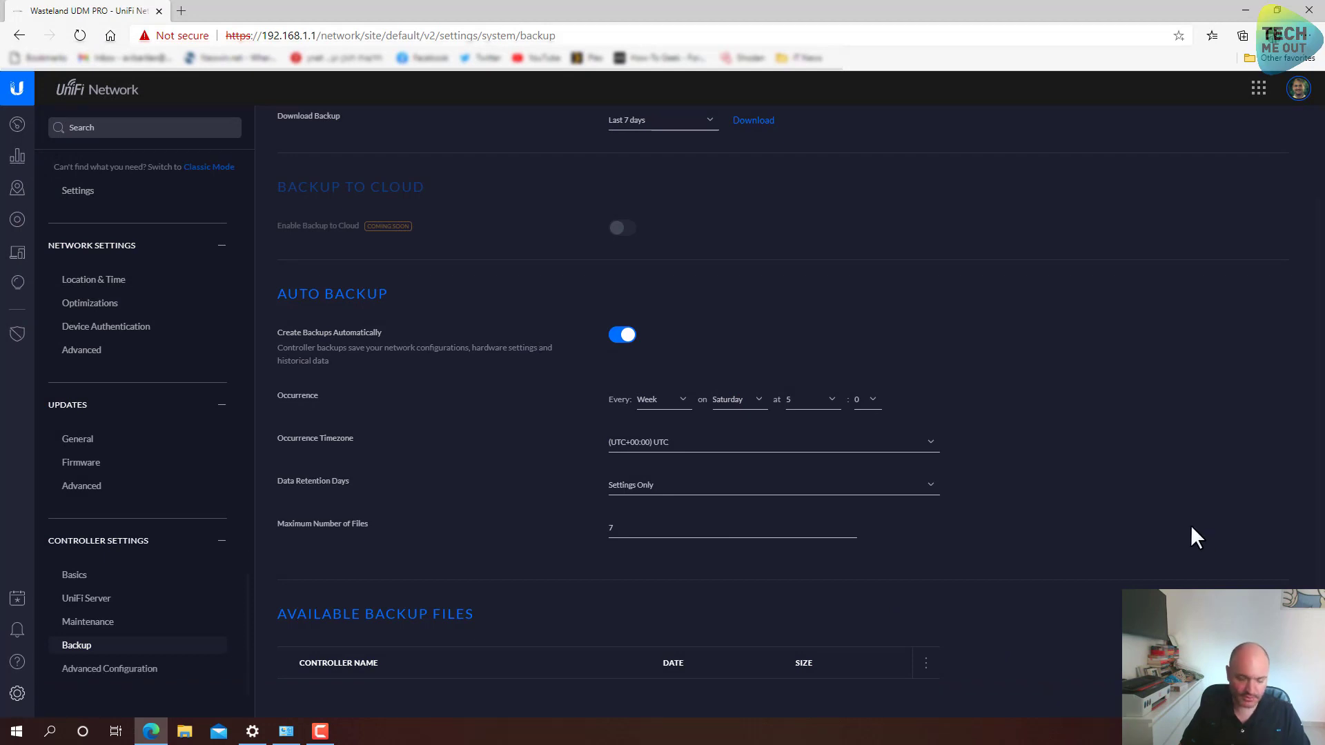